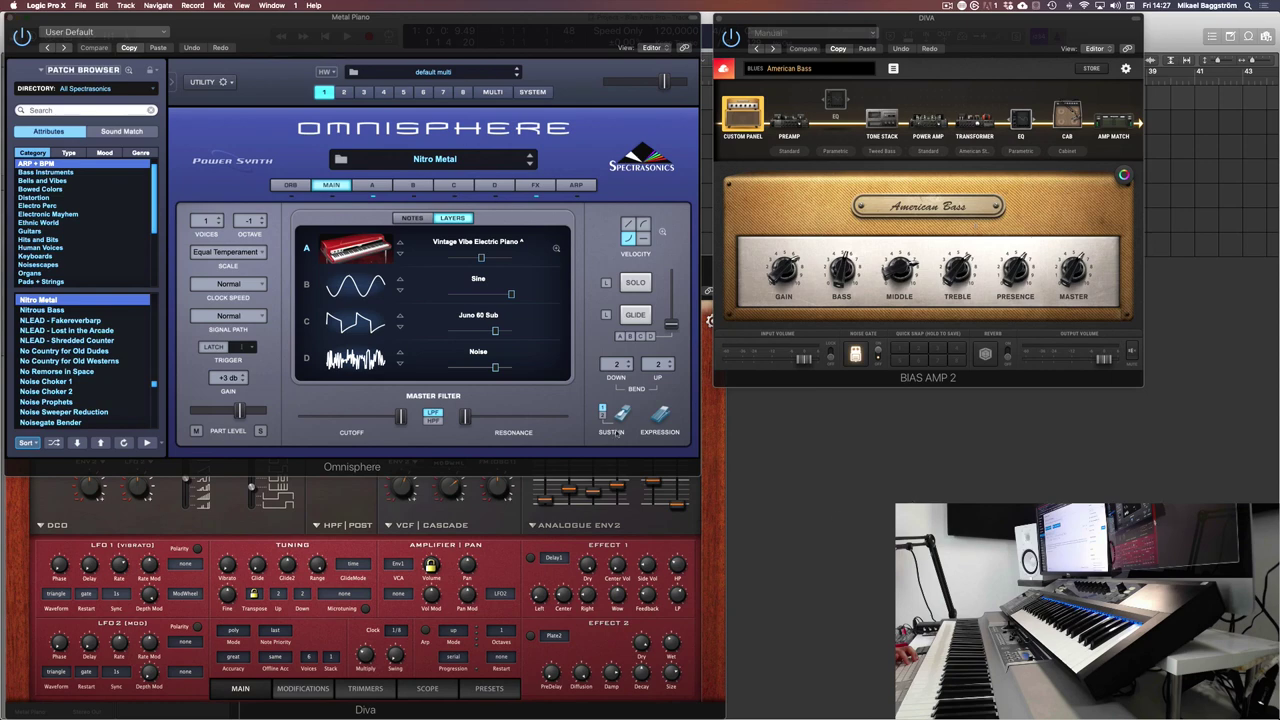
# Step: Toggle the plug-in windows off and on until Metal Piano's Omnisphere shows the Nitro Metal patch
pyautogui.press('v')
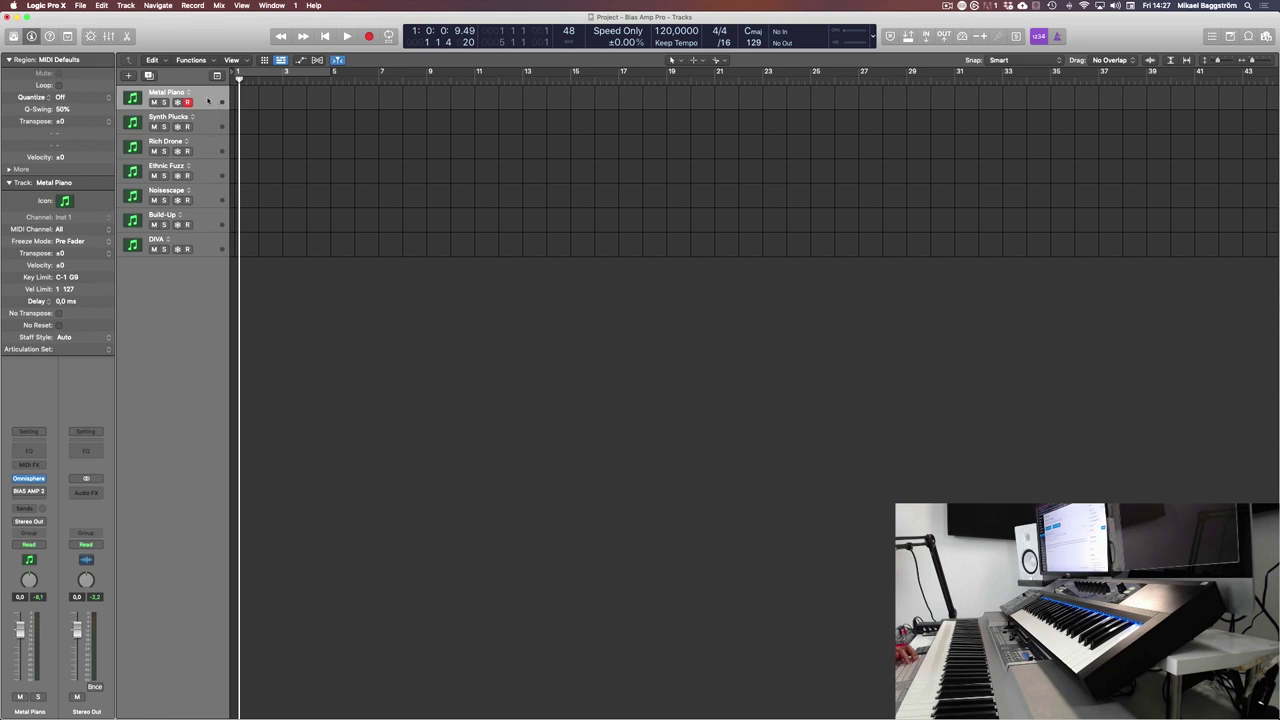
pyautogui.press('v')
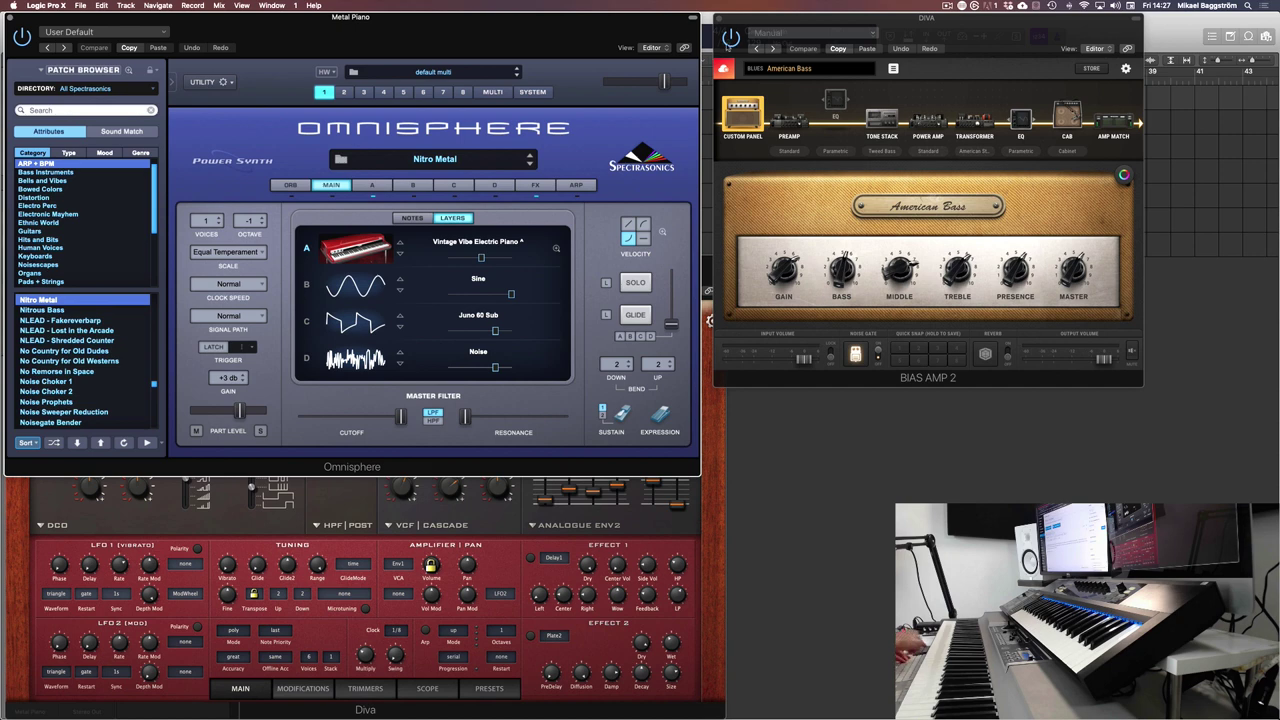
pyautogui.press('v')
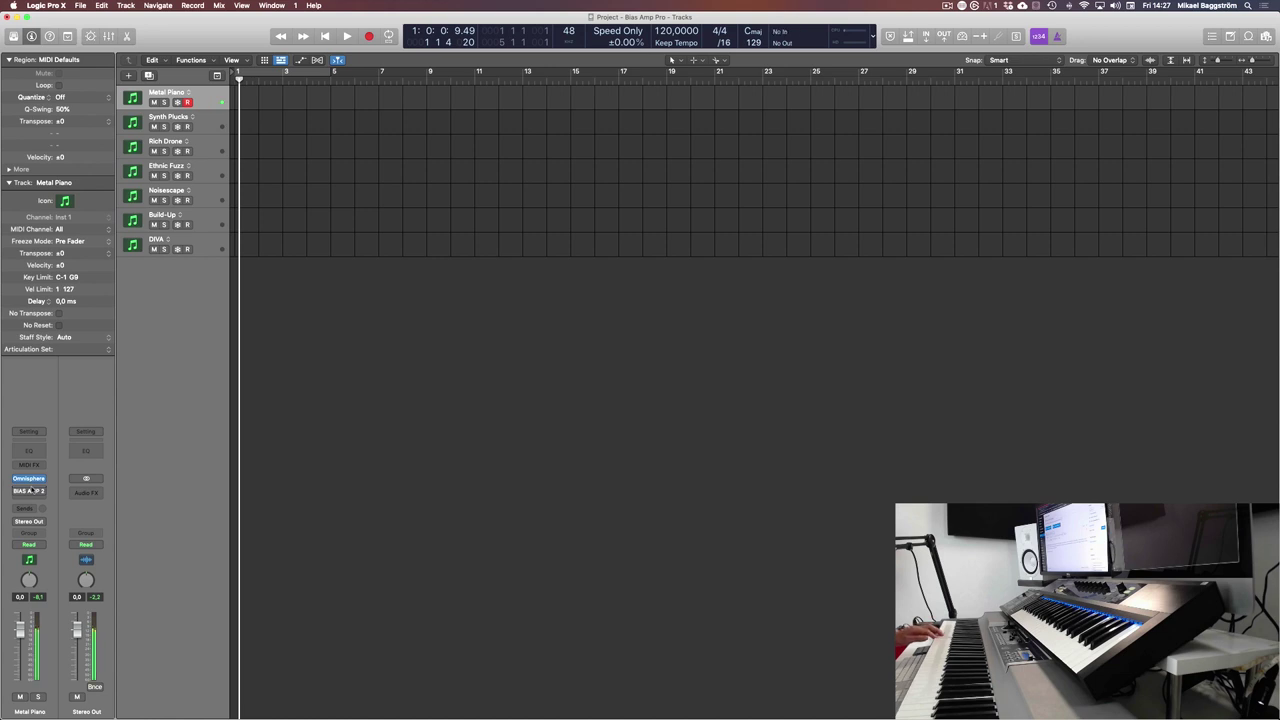
pyautogui.press('v')
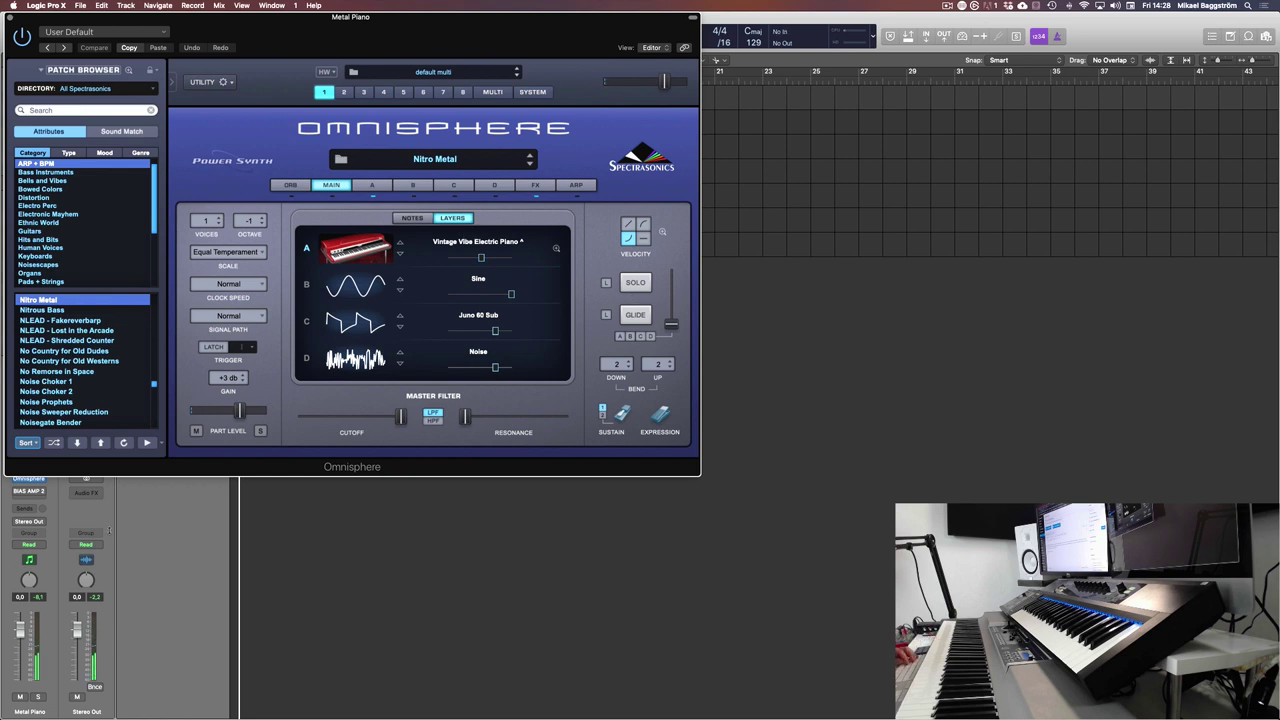
# Step: Place Metal Piano's BIAS AMP 2 beside Omnisphere and show its Metal presets with 5153 MK II
pyautogui.click(29, 491)
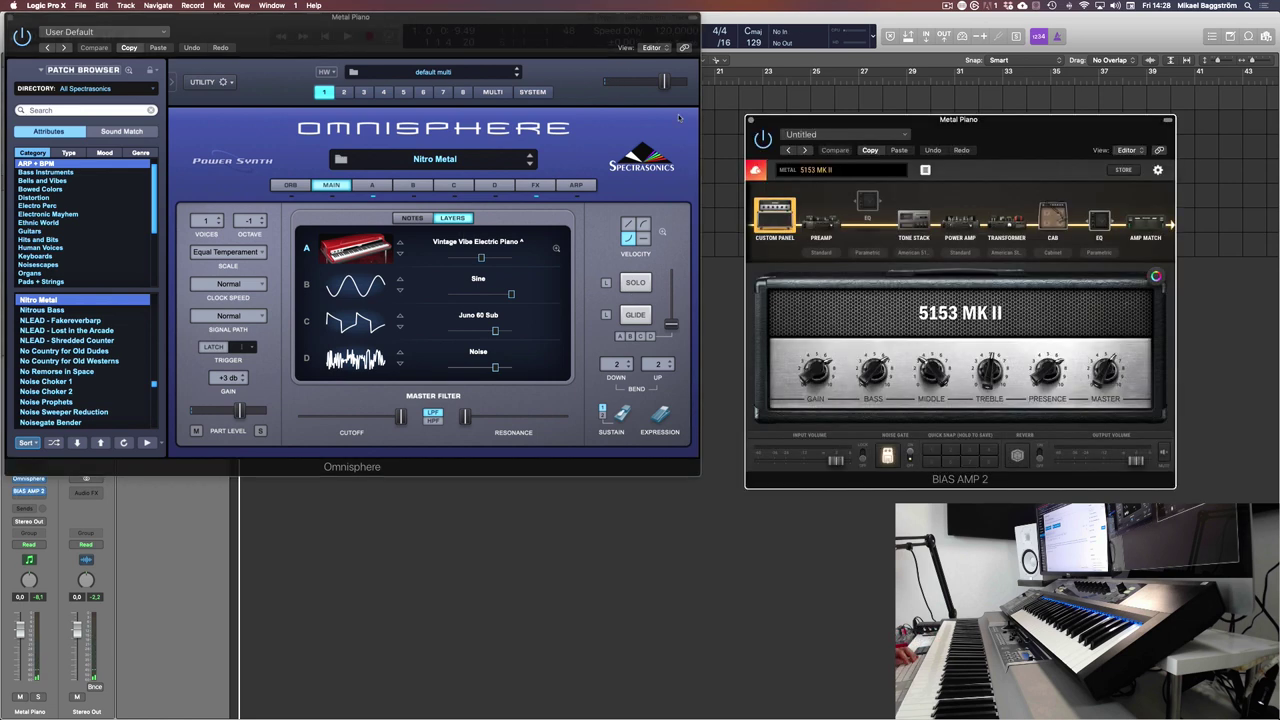
pyautogui.moveTo(982, 140); pyautogui.dragTo(957, 85)
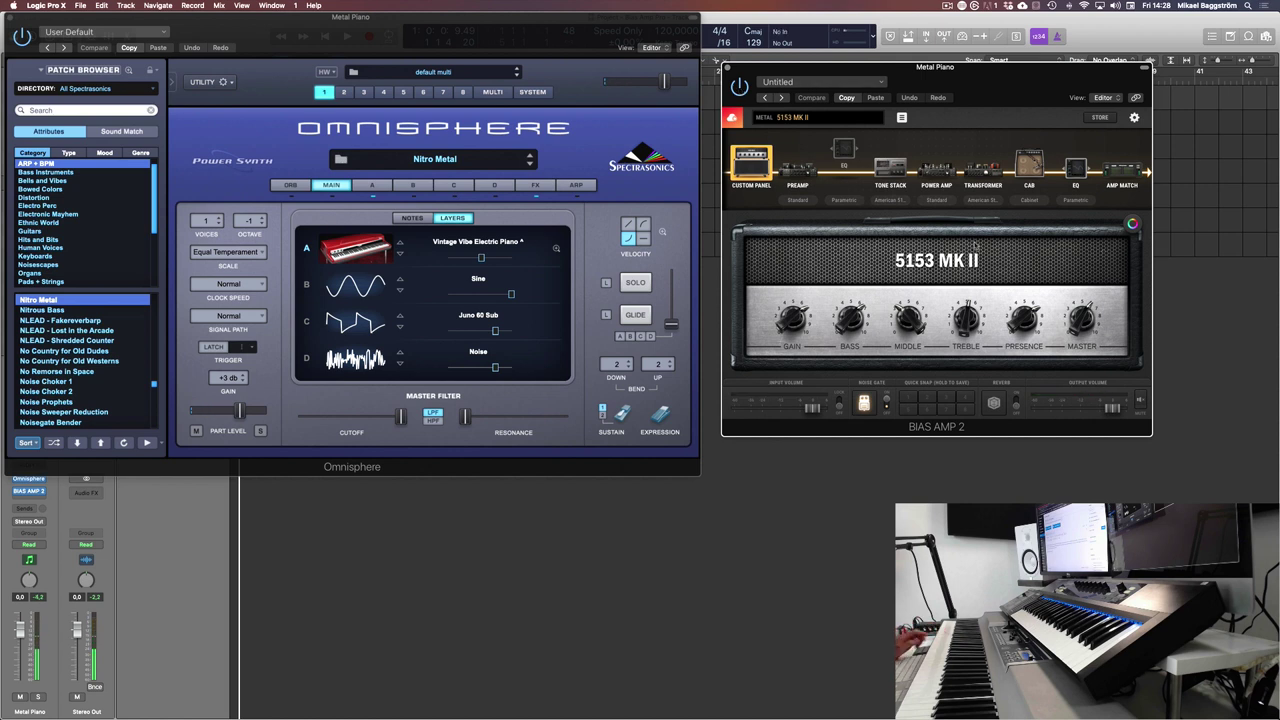
pyautogui.moveTo(1017, 89); pyautogui.dragTo(1003, 59)
pyautogui.click(787, 87)
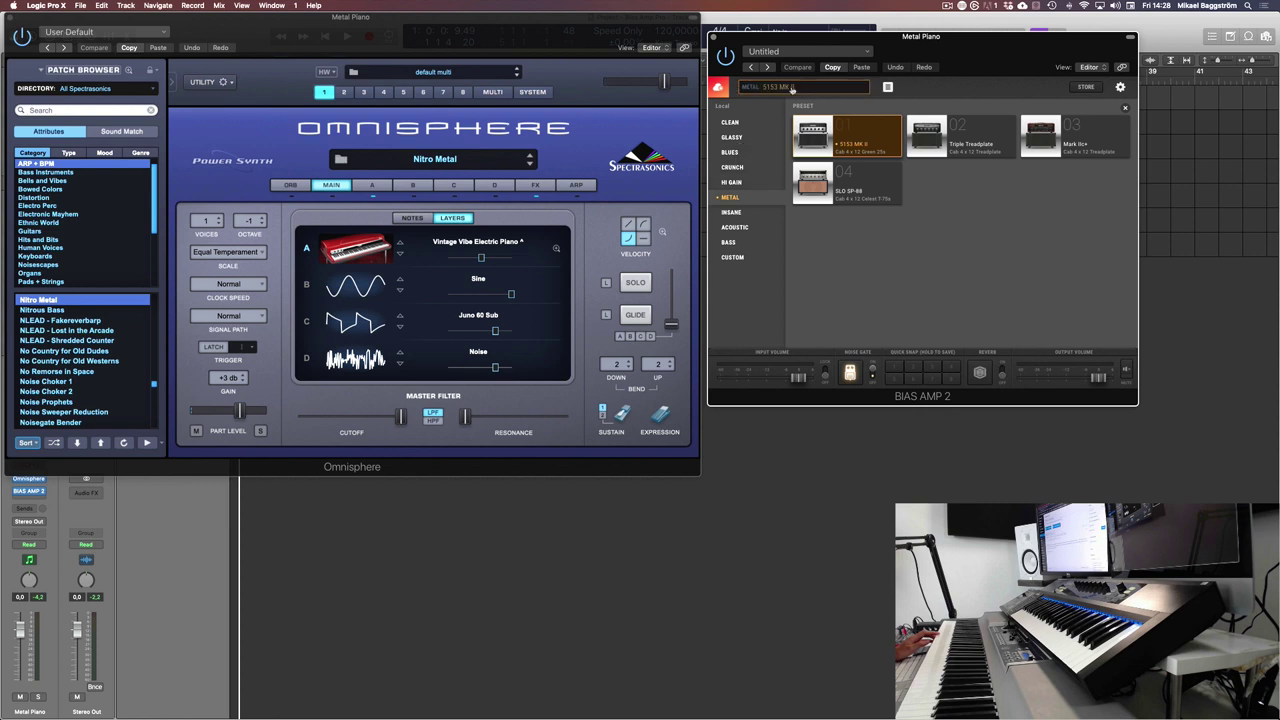
# Step: Load the Bass preset Blue Line in BIAS AMP 2 and return to its amp panel
pyautogui.click(800, 92)
pyautogui.click(775, 92)
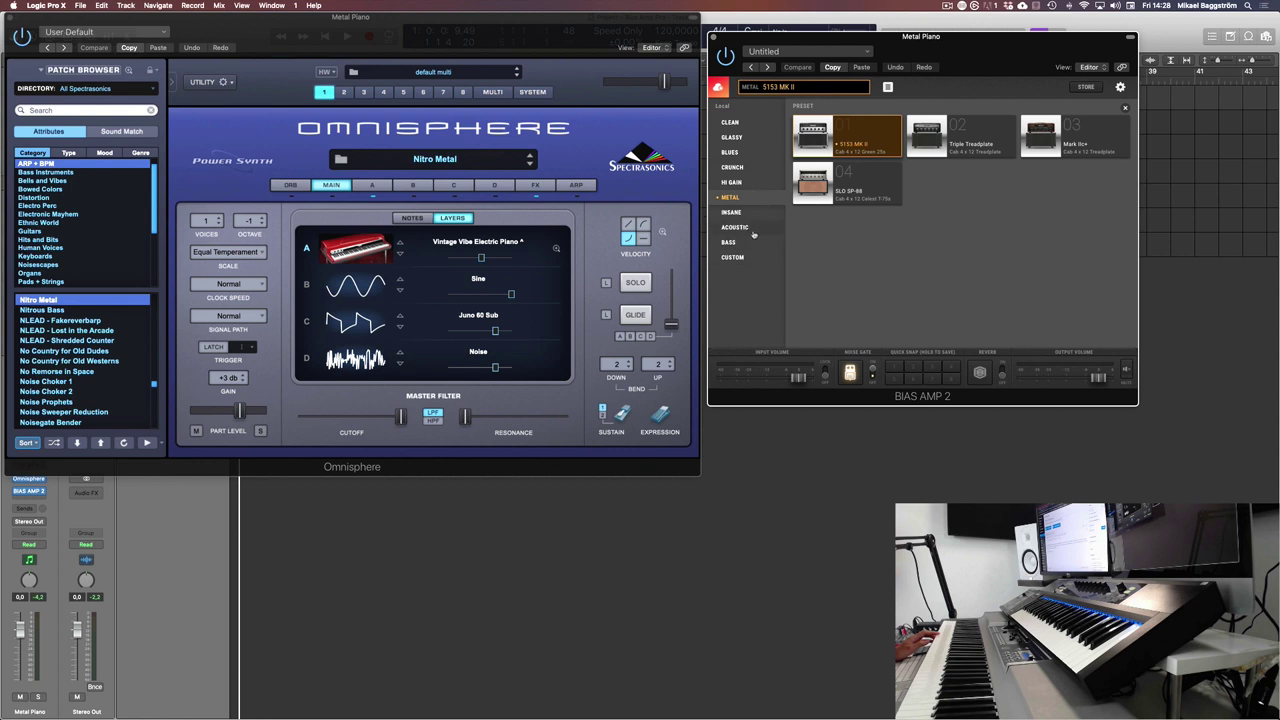
pyautogui.click(750, 241)
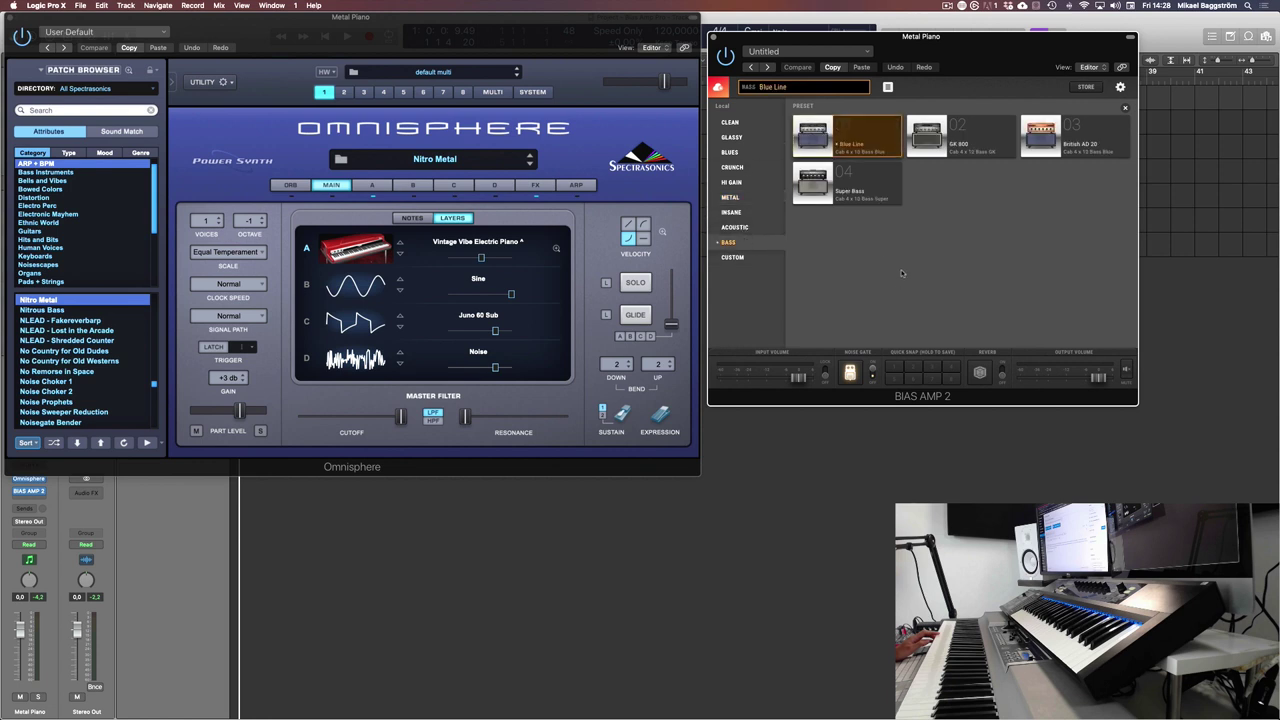
pyautogui.click(796, 86)
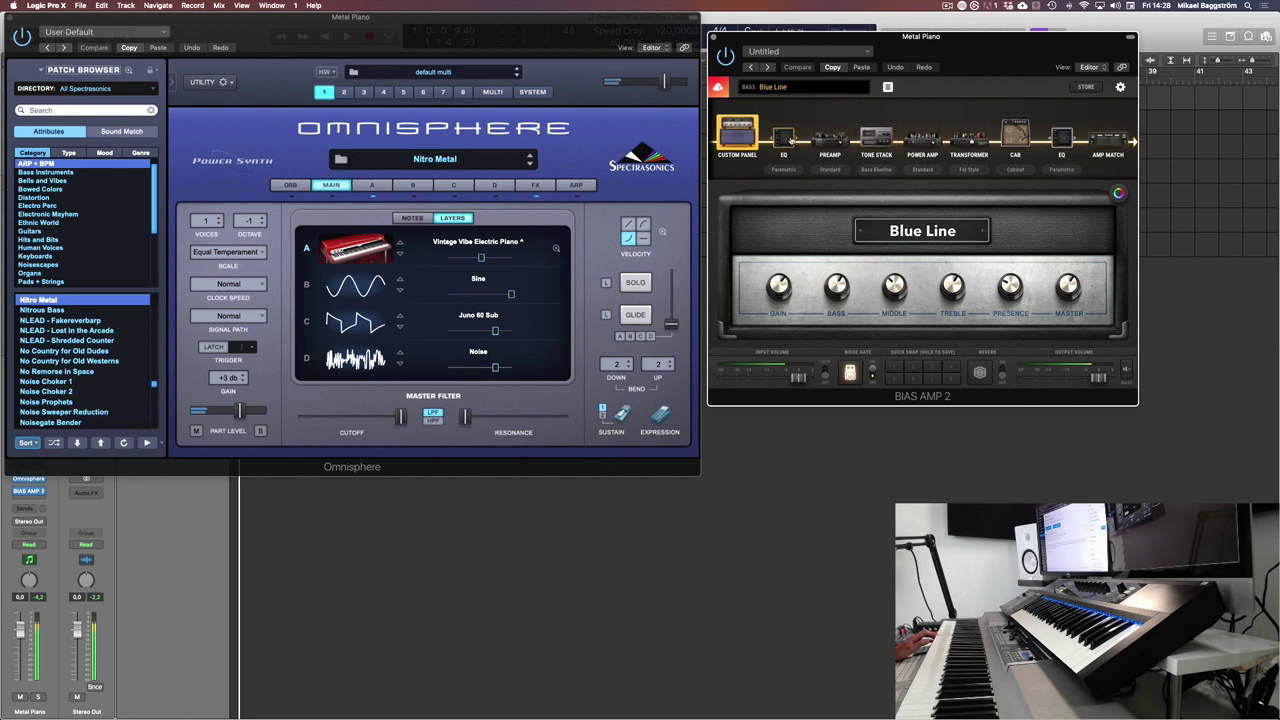
# Step: Adjust the Blue Line amp's BASS knob, view Omnisphere's ARP tab, and hide the plug-ins
pyautogui.moveTo(836, 289); pyautogui.dragTo(835, 333)
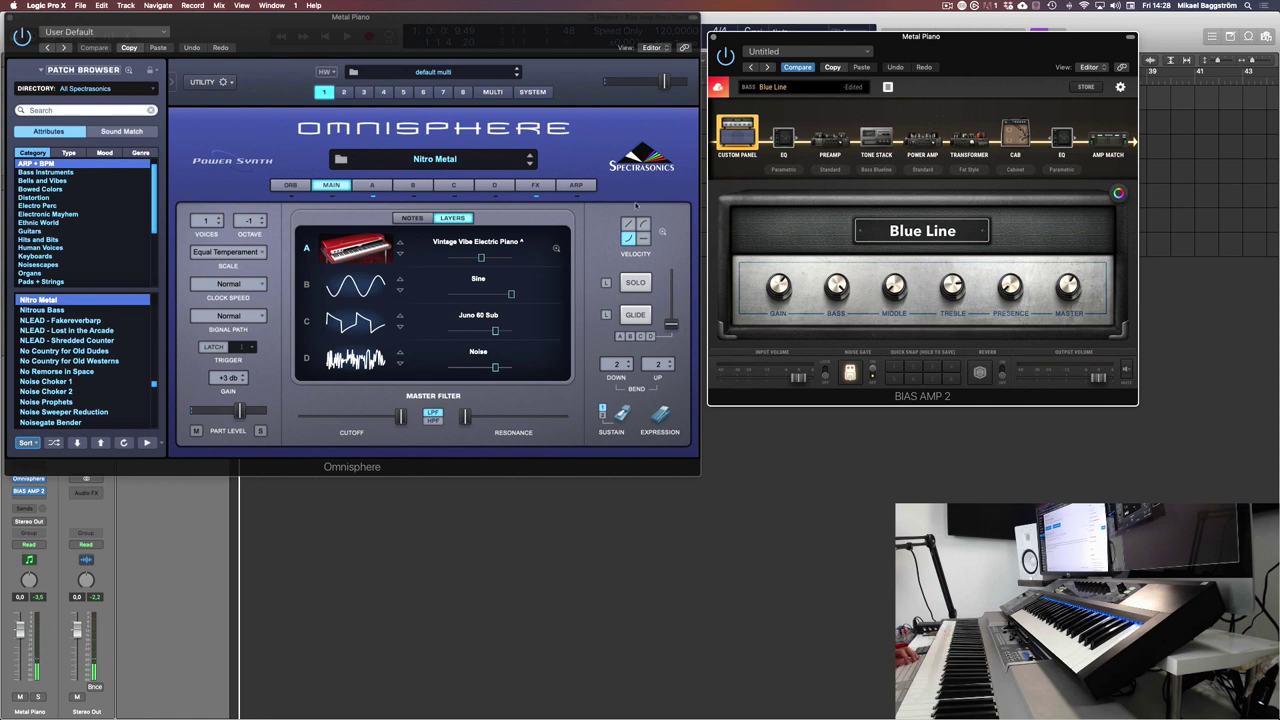
pyautogui.click(576, 185)
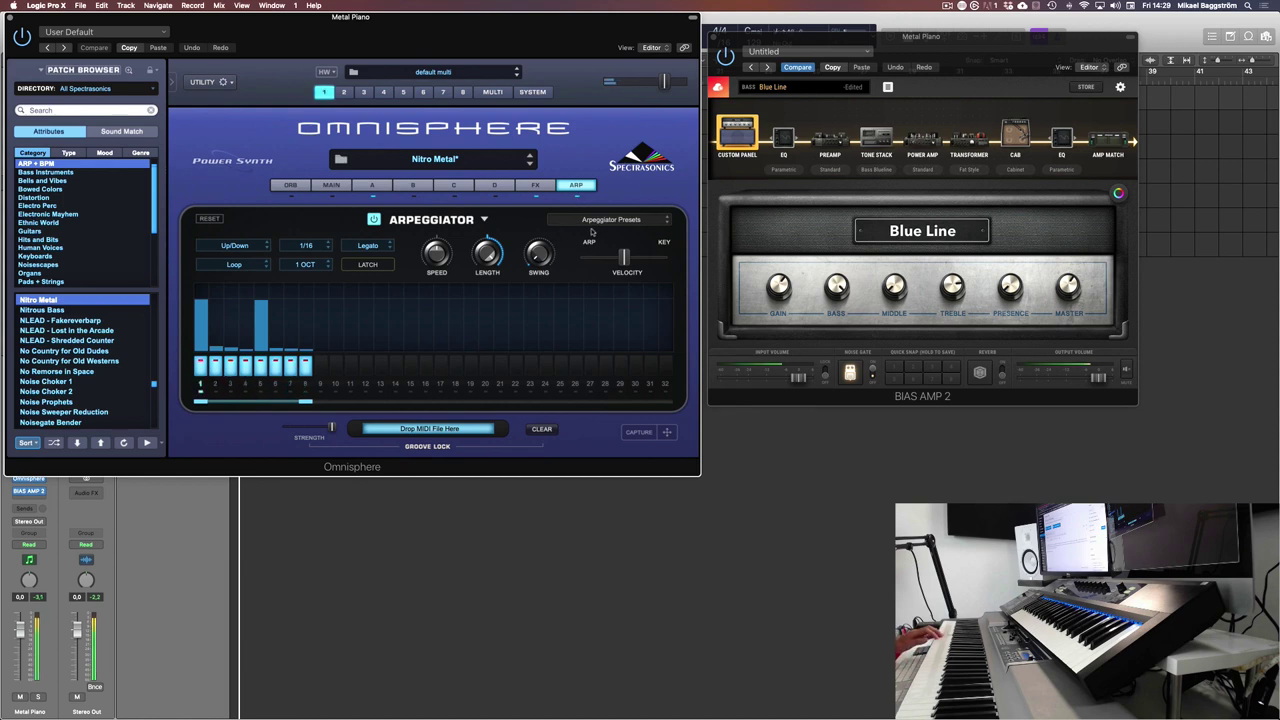
pyautogui.press('v')
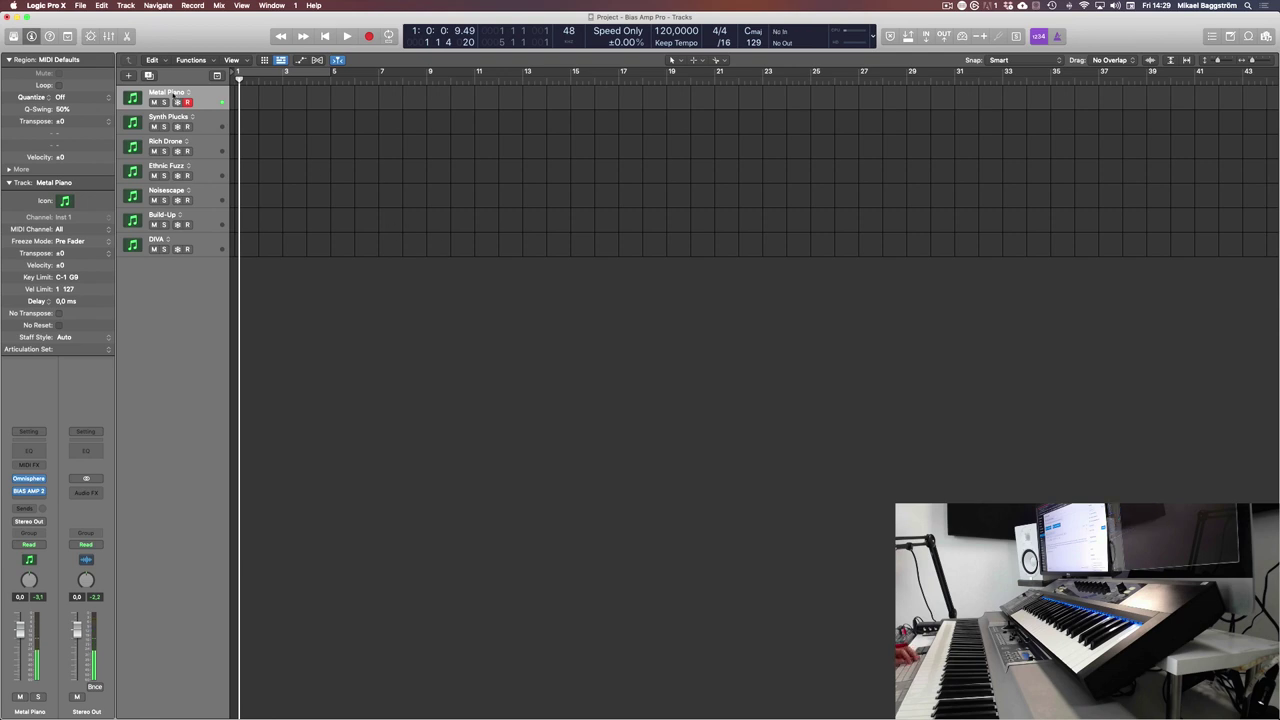
# Step: Select the Synth Plucks track and show its Omnisphere JX03 - Cross Pluck layer A settings
pyautogui.click(220, 119)
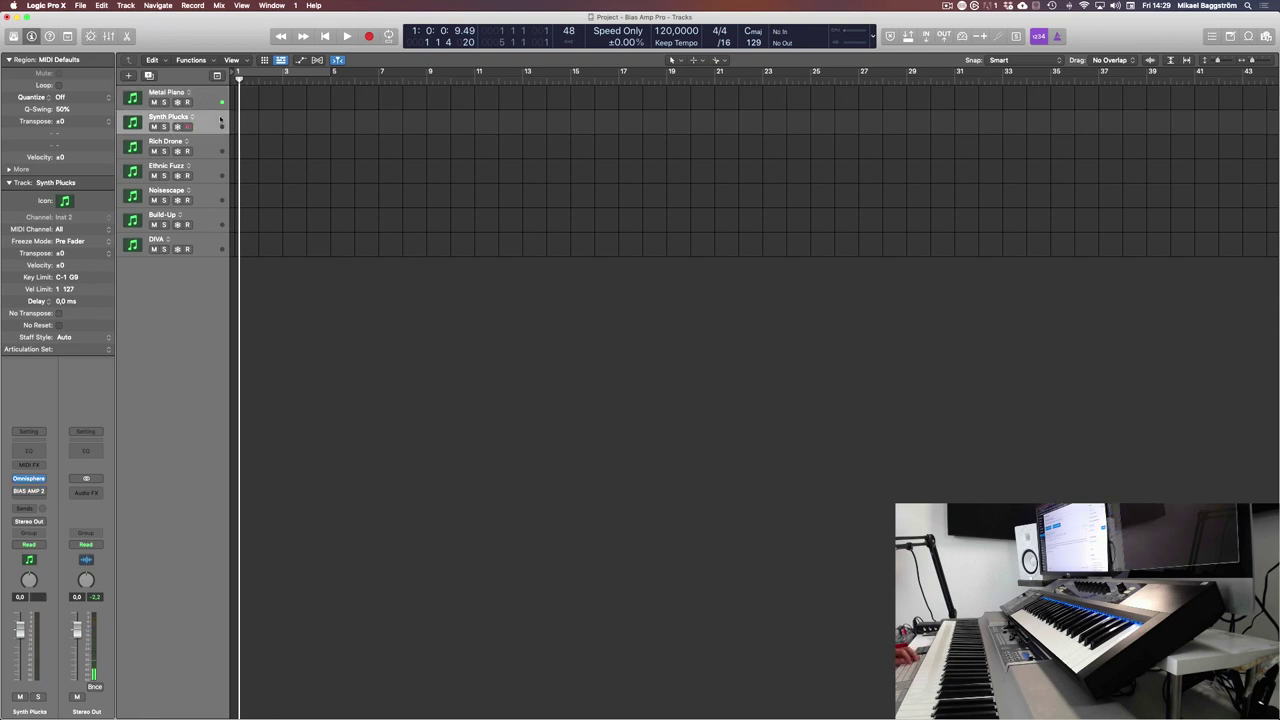
pyautogui.click(31, 481)
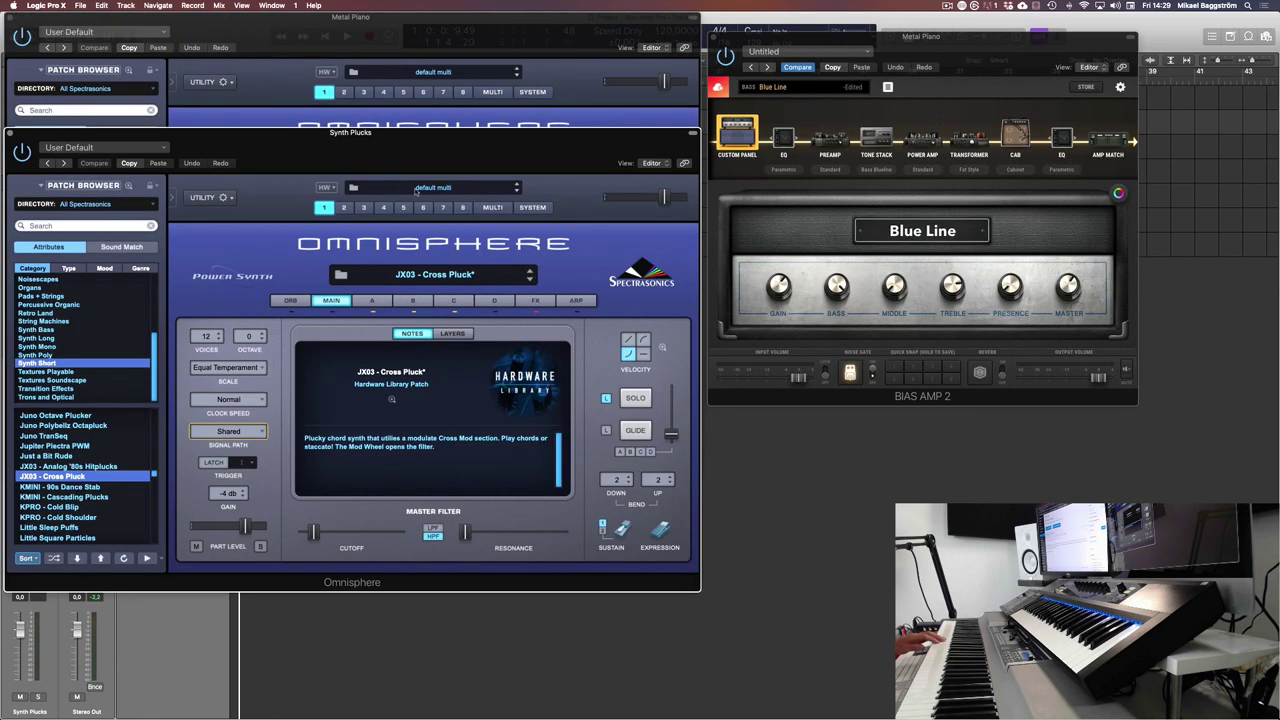
pyautogui.press('v')
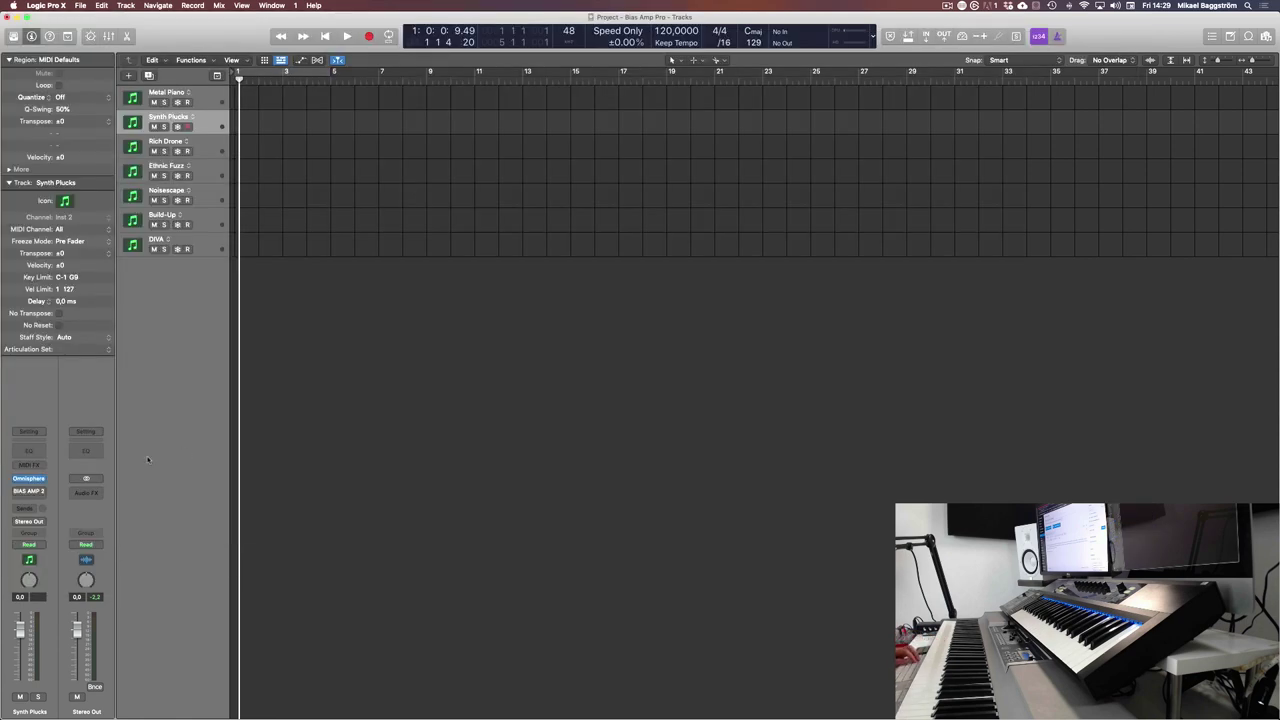
pyautogui.click(29, 481)
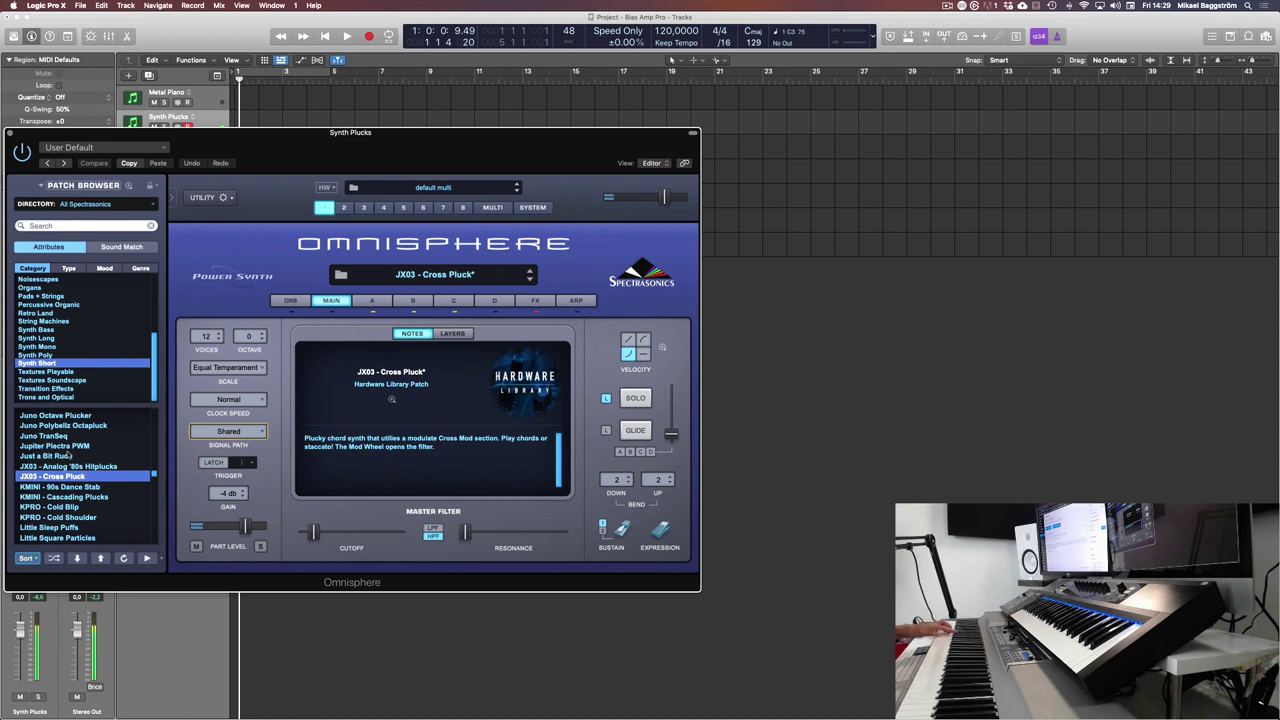
pyautogui.click(373, 301)
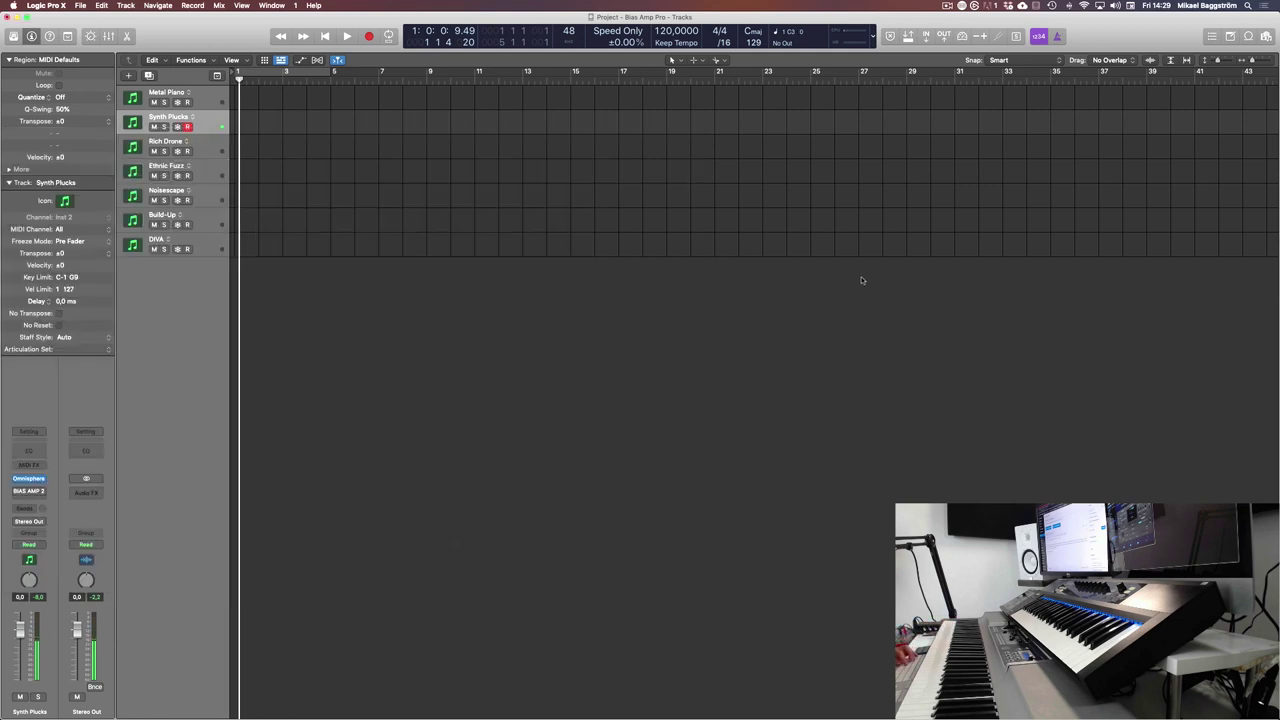
# Step: Reposition Omnisphere and open Synth Plucks' BIAS AMP 2 on the 5153 MK II preset
pyautogui.press('v')
pyautogui.press('v')
pyautogui.moveTo(339, 147); pyautogui.dragTo(370, 88)
pyautogui.click(18, 494)
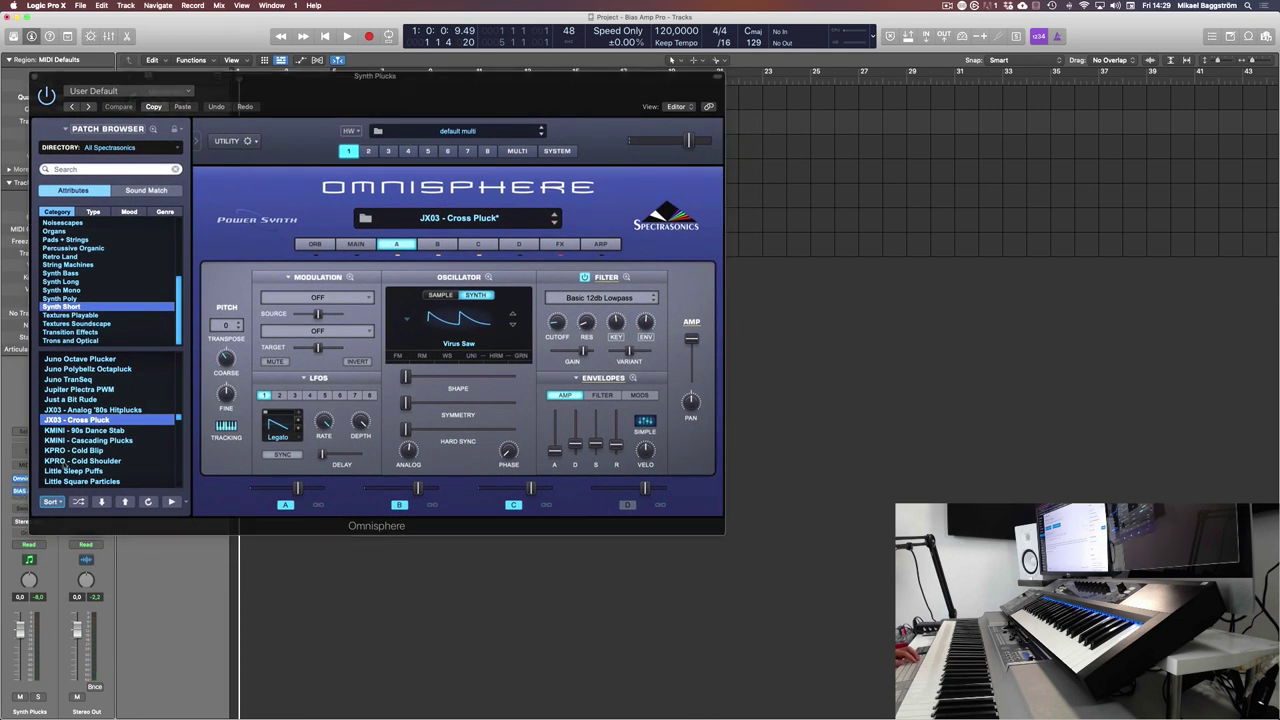
pyautogui.click(19, 491)
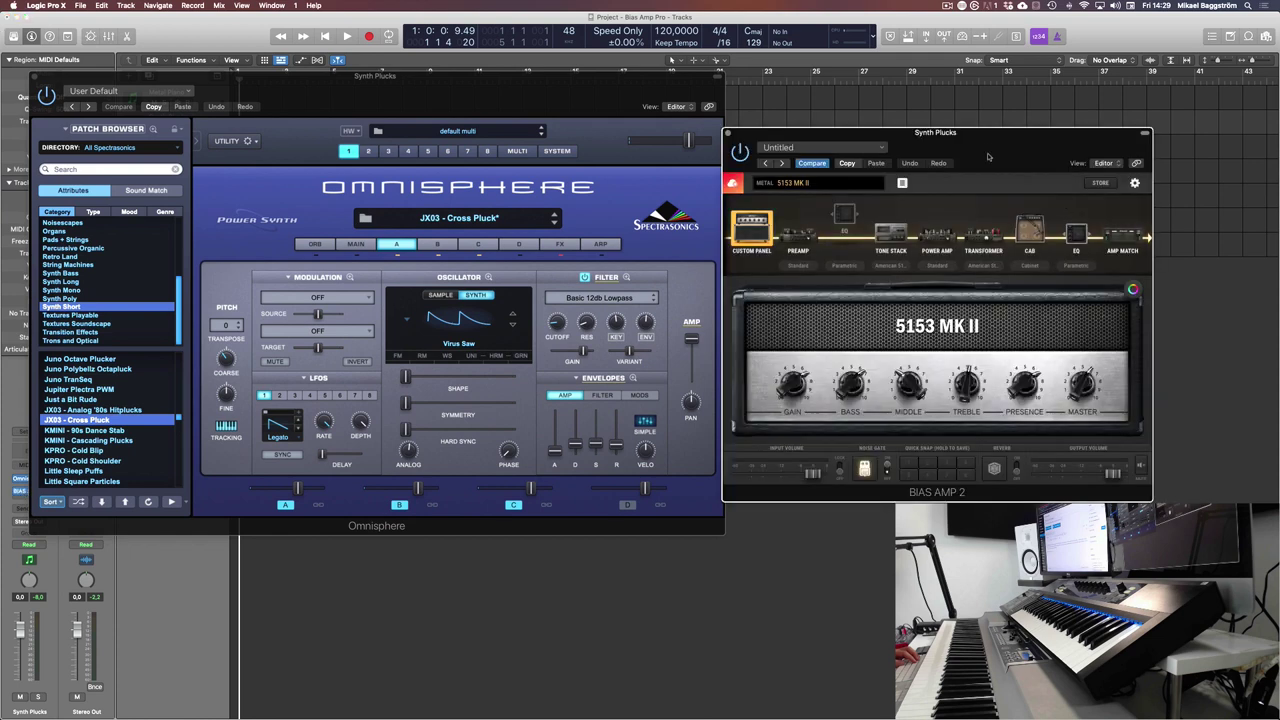
pyautogui.moveTo(988, 154); pyautogui.dragTo(988, 109)
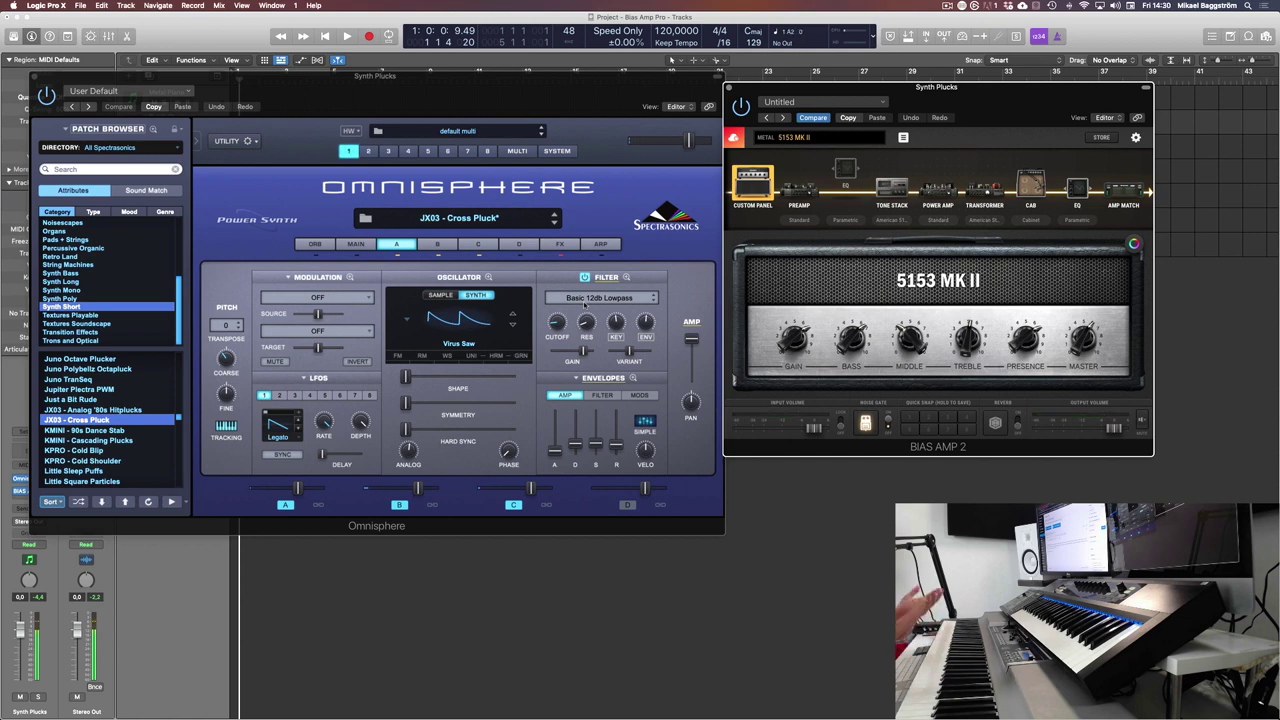
# Step: Select the Rich Drone track and bring its Omnisphere and BIAS AMP 2 windows forward
pyautogui.press('v')
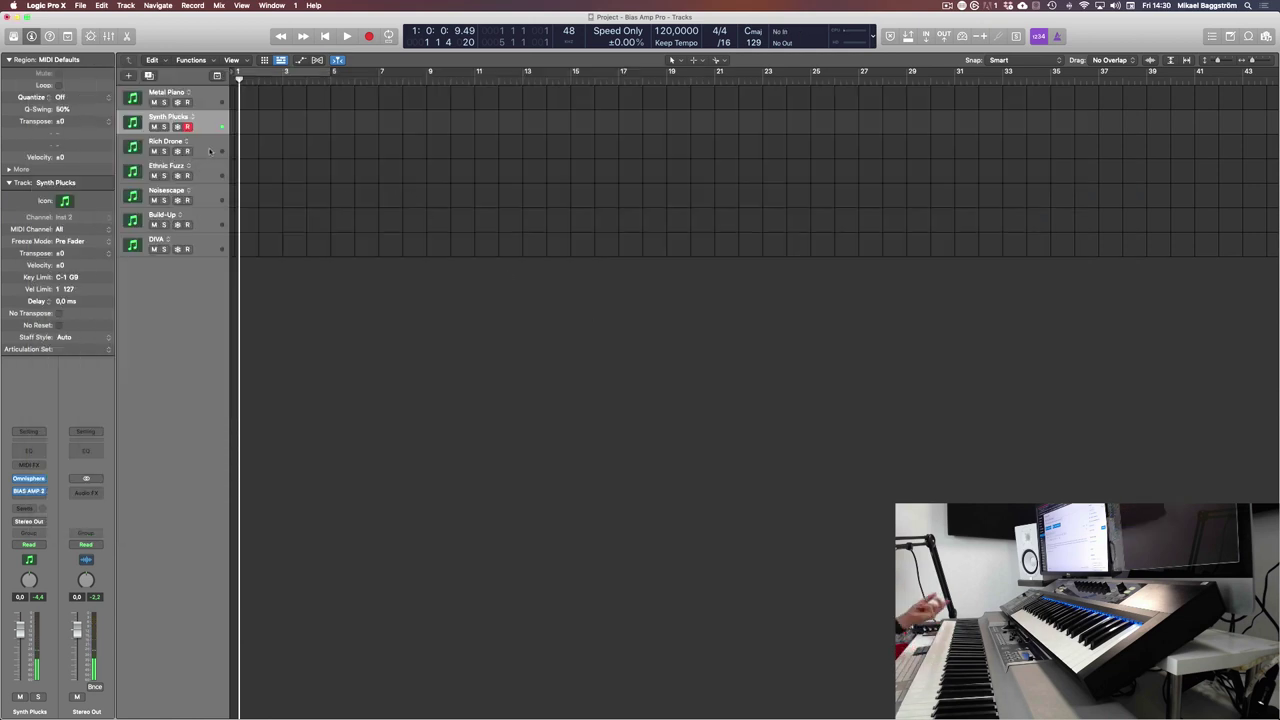
pyautogui.click(209, 150)
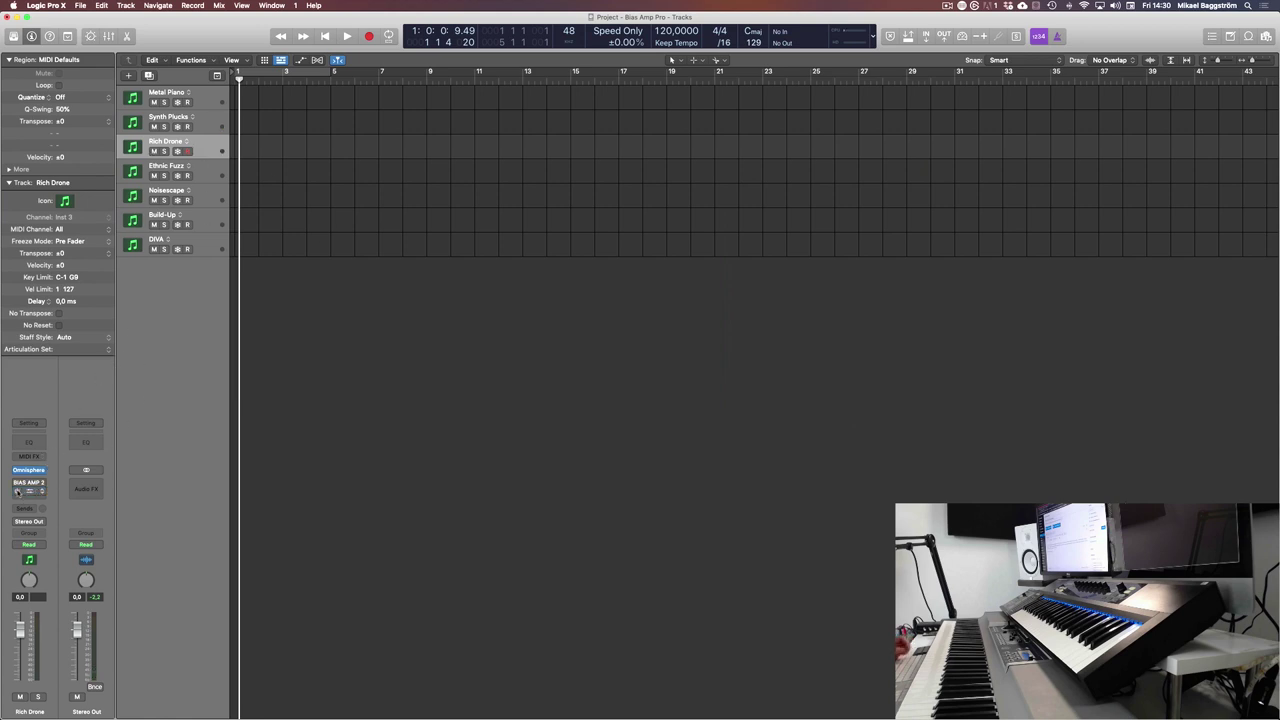
pyautogui.press('v')
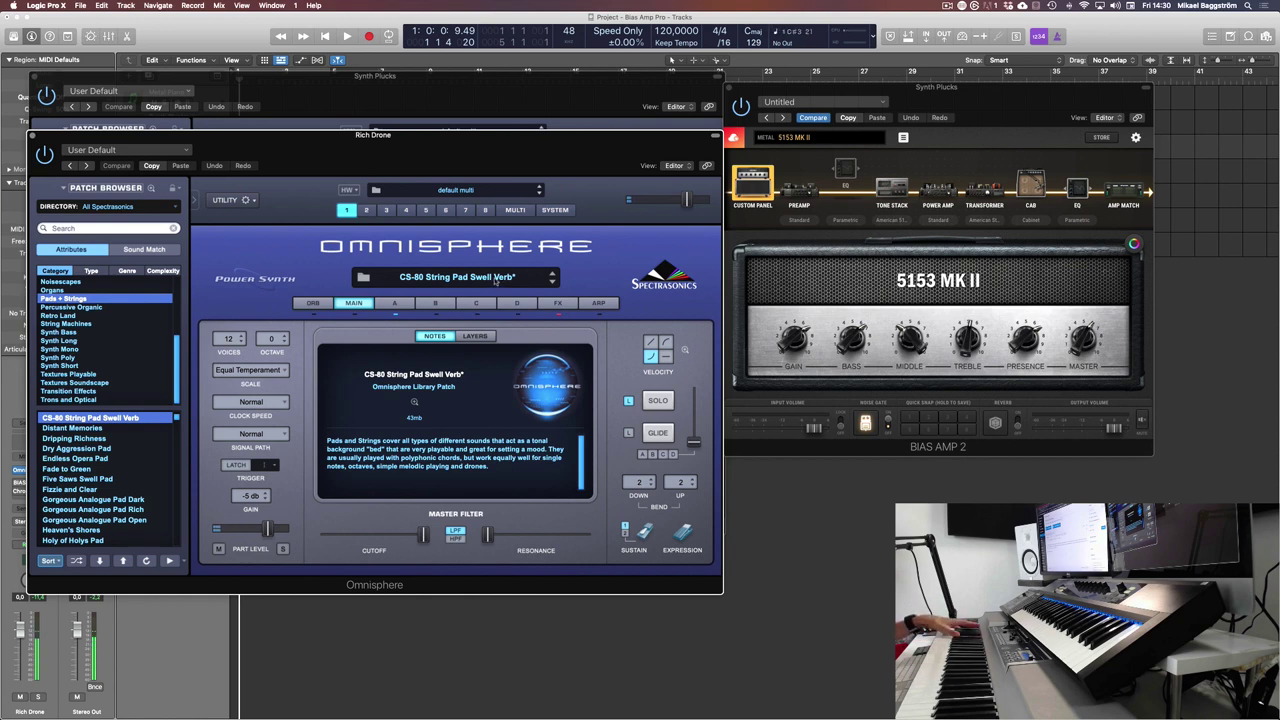
pyautogui.press('v')
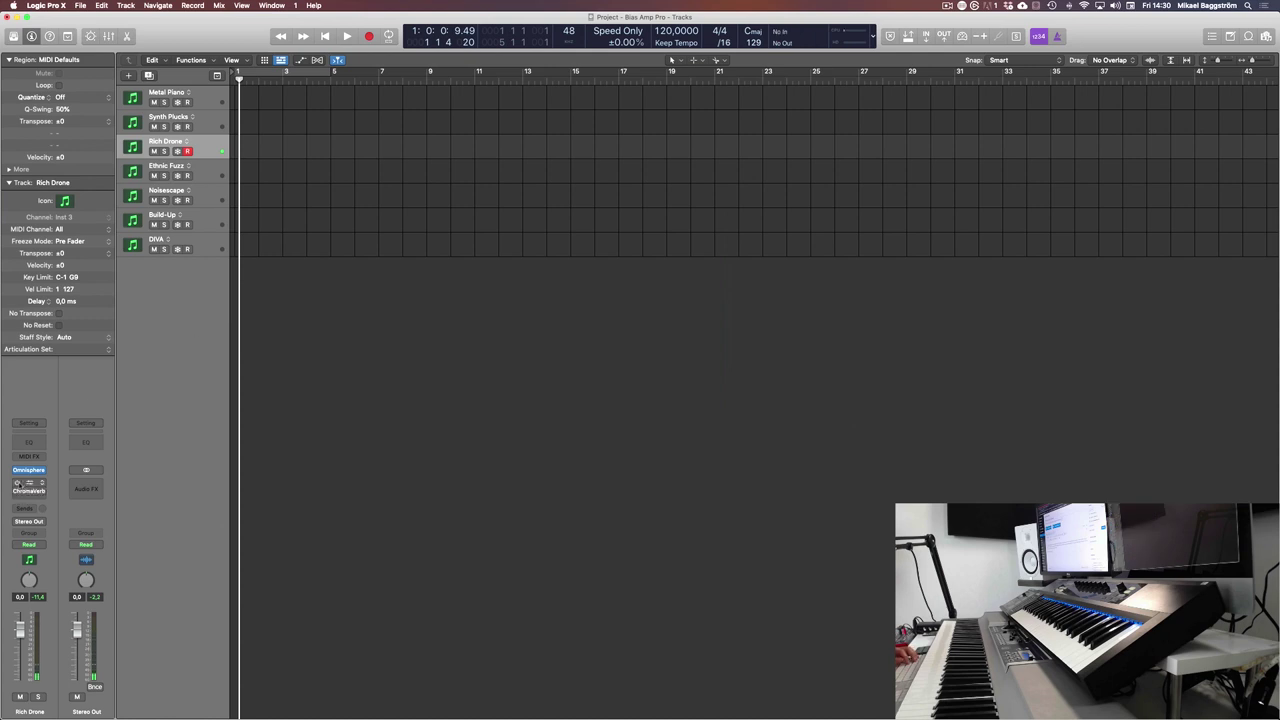
pyautogui.press('v')
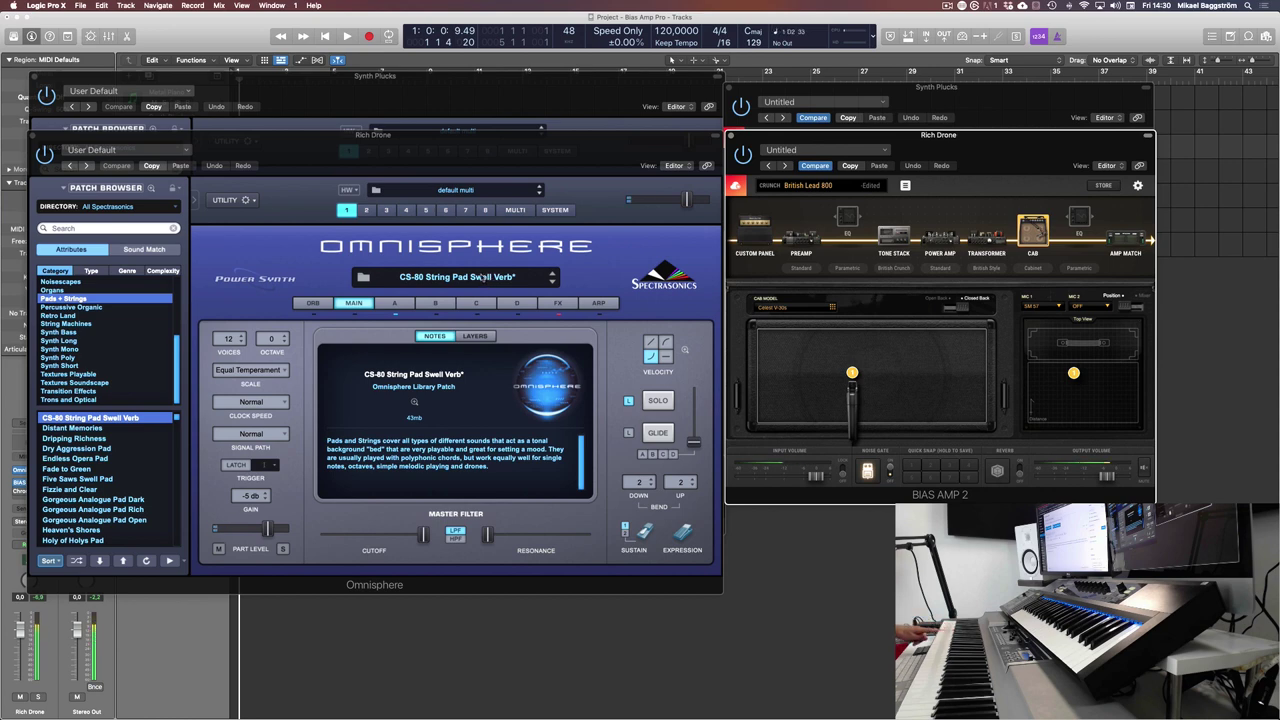
pyautogui.click(15, 490)
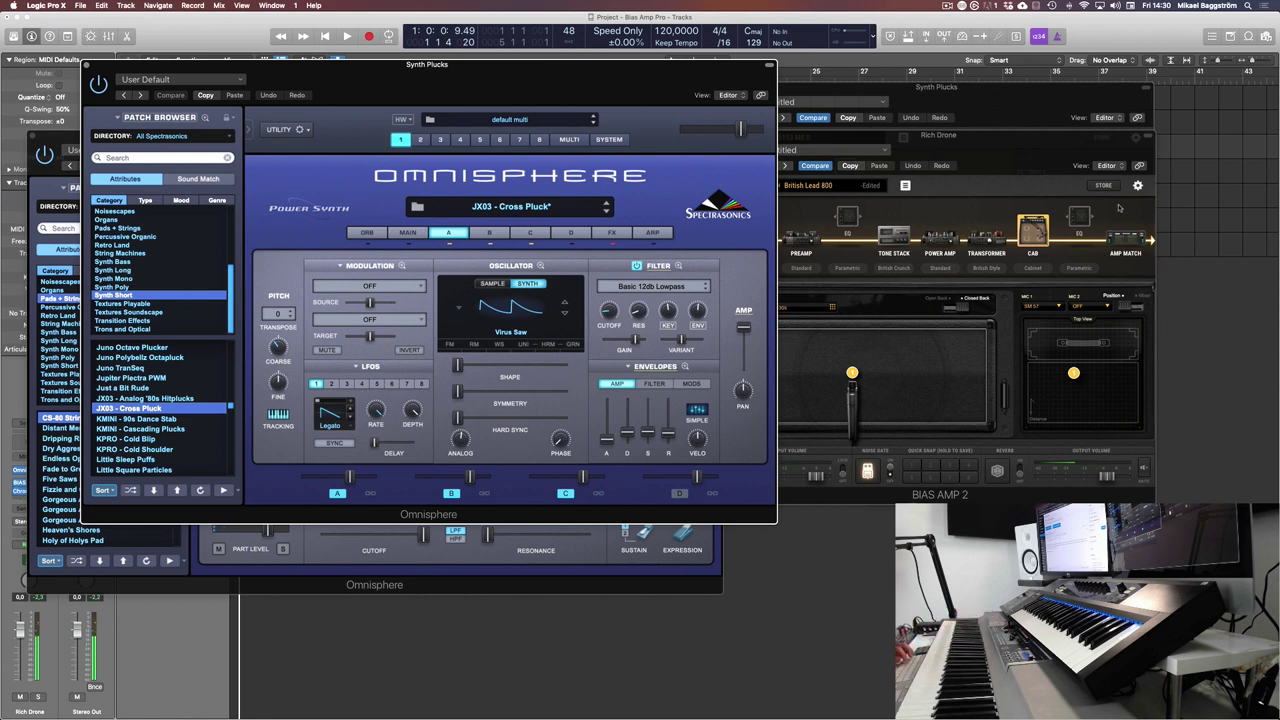
pyautogui.click(1100, 478)
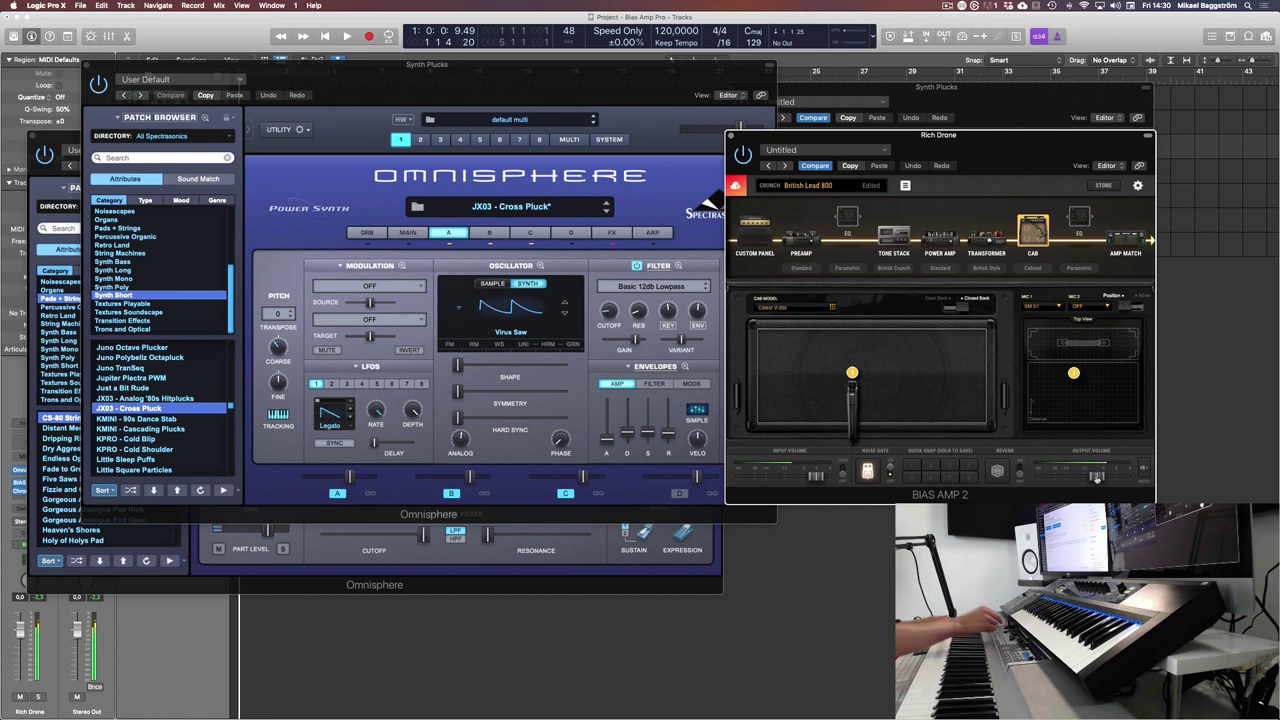
# Step: Select Ethnic Fuzz and open its BIAS AMP 2 window alone on the 5153 MK II preset
pyautogui.press('v')
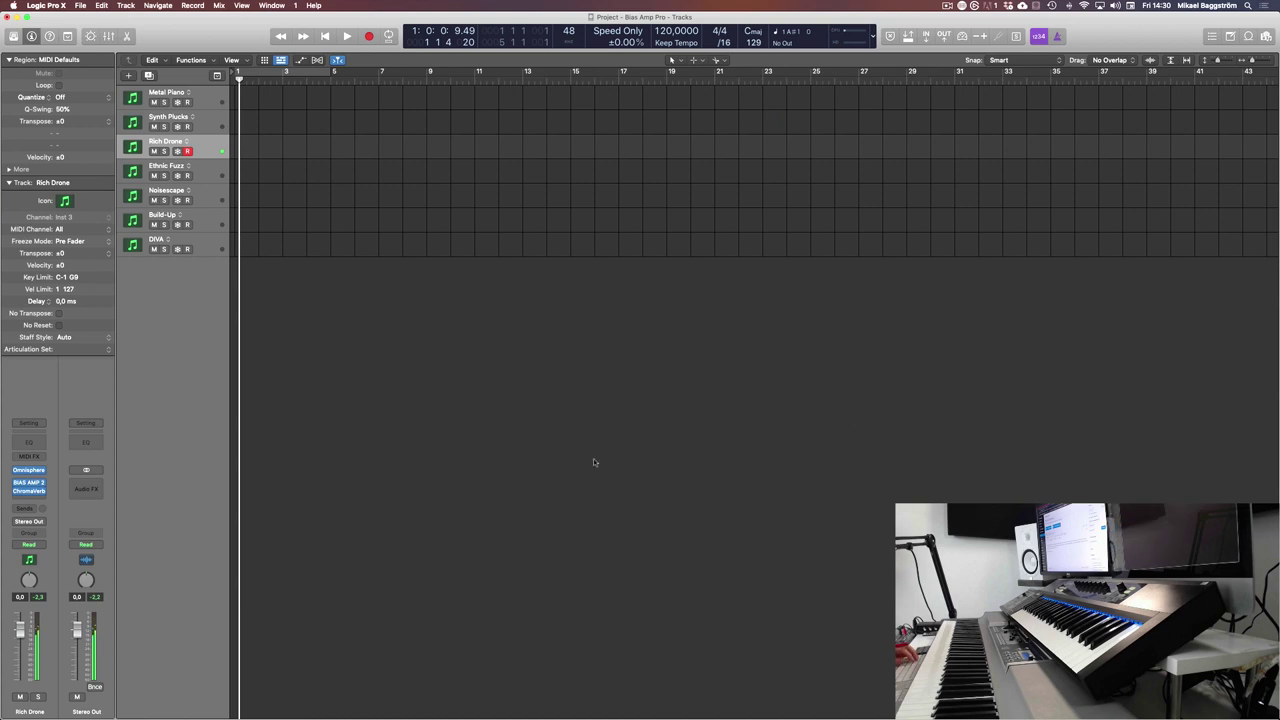
pyautogui.click(215, 172)
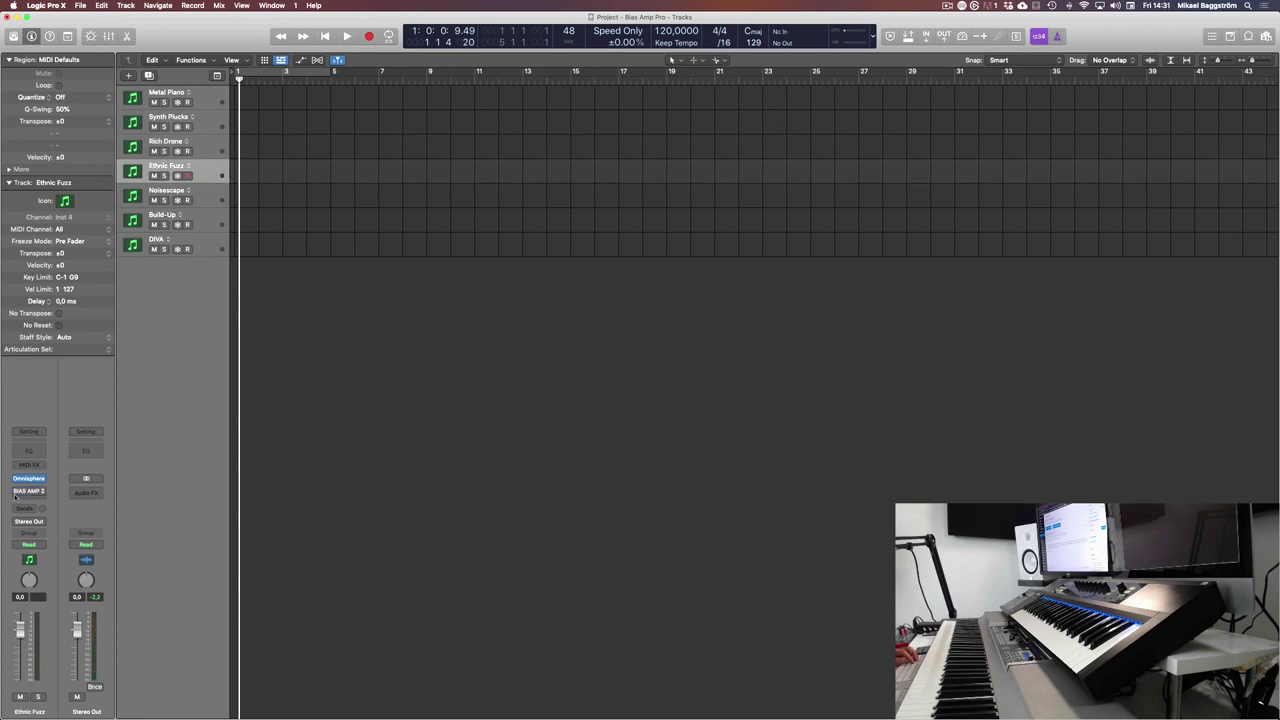
pyautogui.moveTo(15, 494)
pyautogui.press('v')
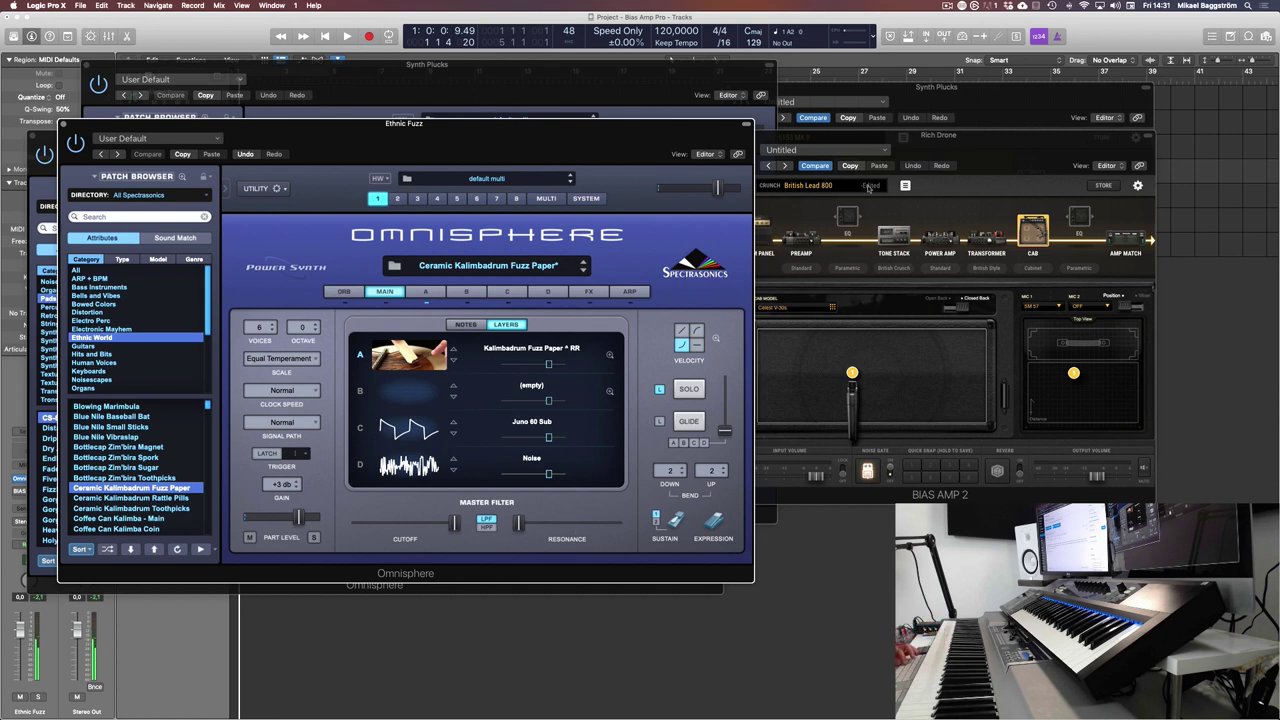
pyautogui.click(16, 490)
pyautogui.moveTo(1045, 150); pyautogui.dragTo(1132, 132)
pyautogui.press('v')
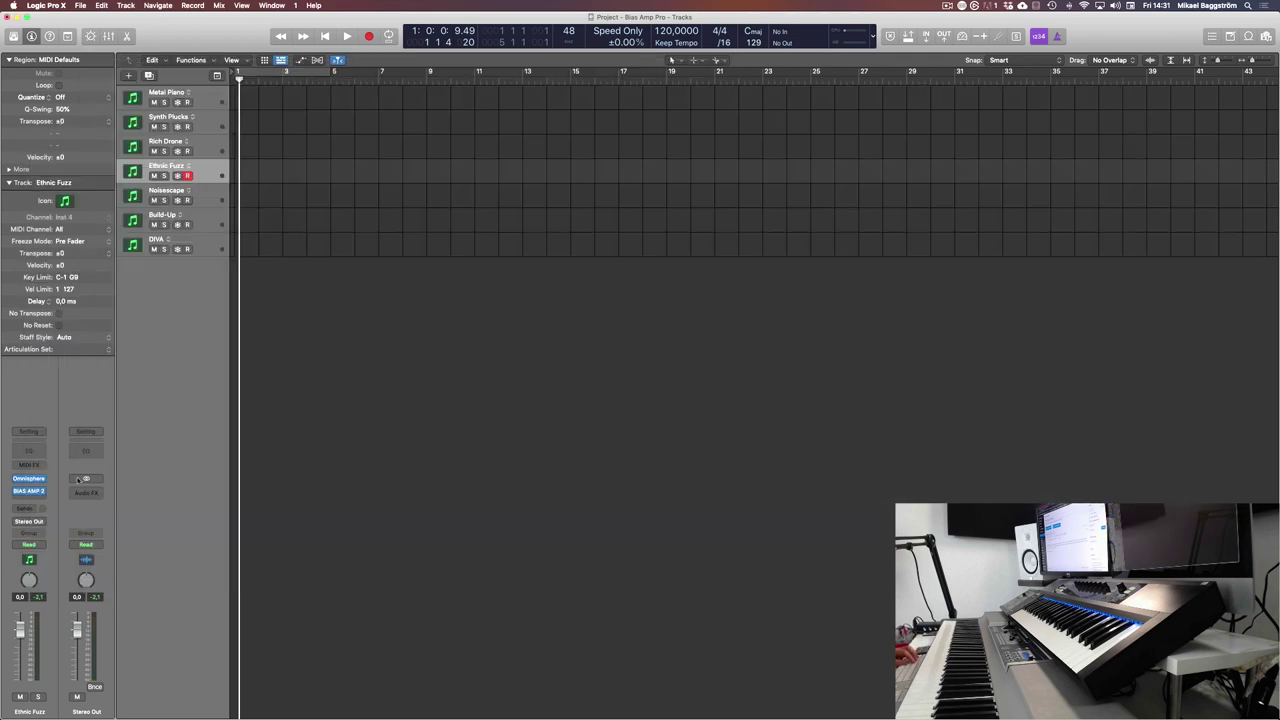
pyautogui.click(28, 491)
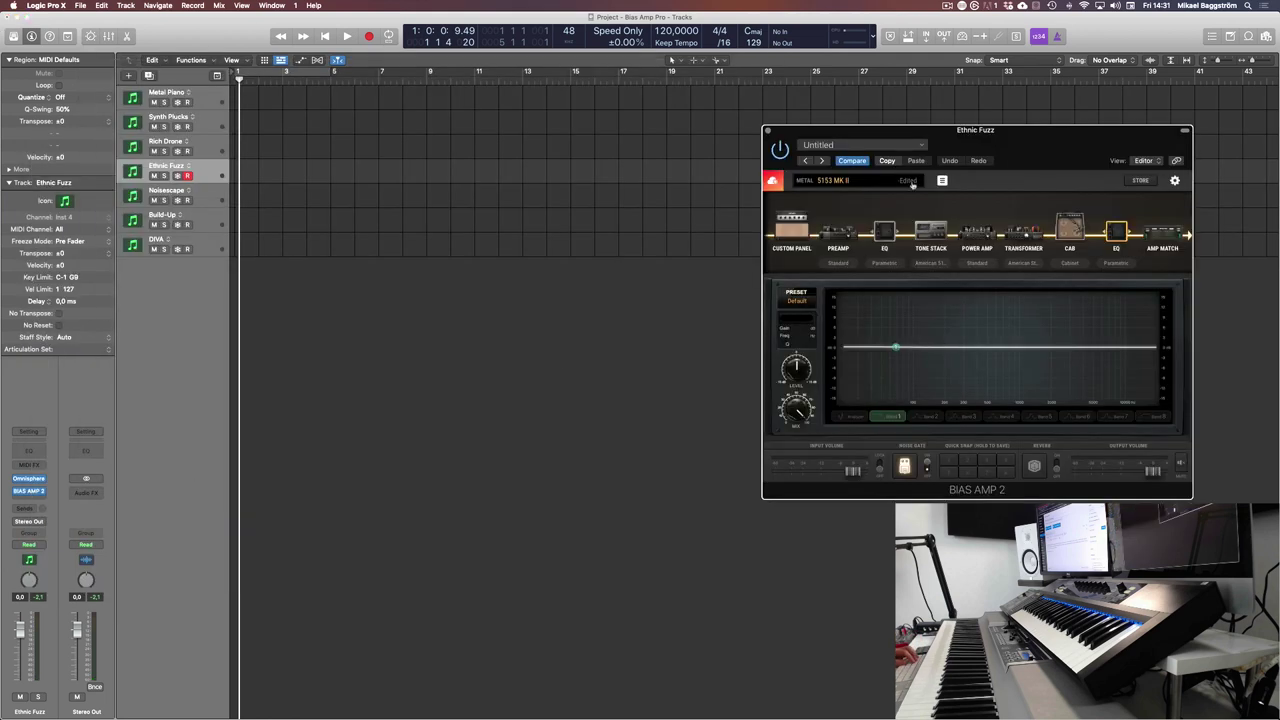
# Step: Audition SLO SP-88, 5153 MK II and Triple Treadplate, then load Hi Gain's British Rock 50
pyautogui.click(852, 182)
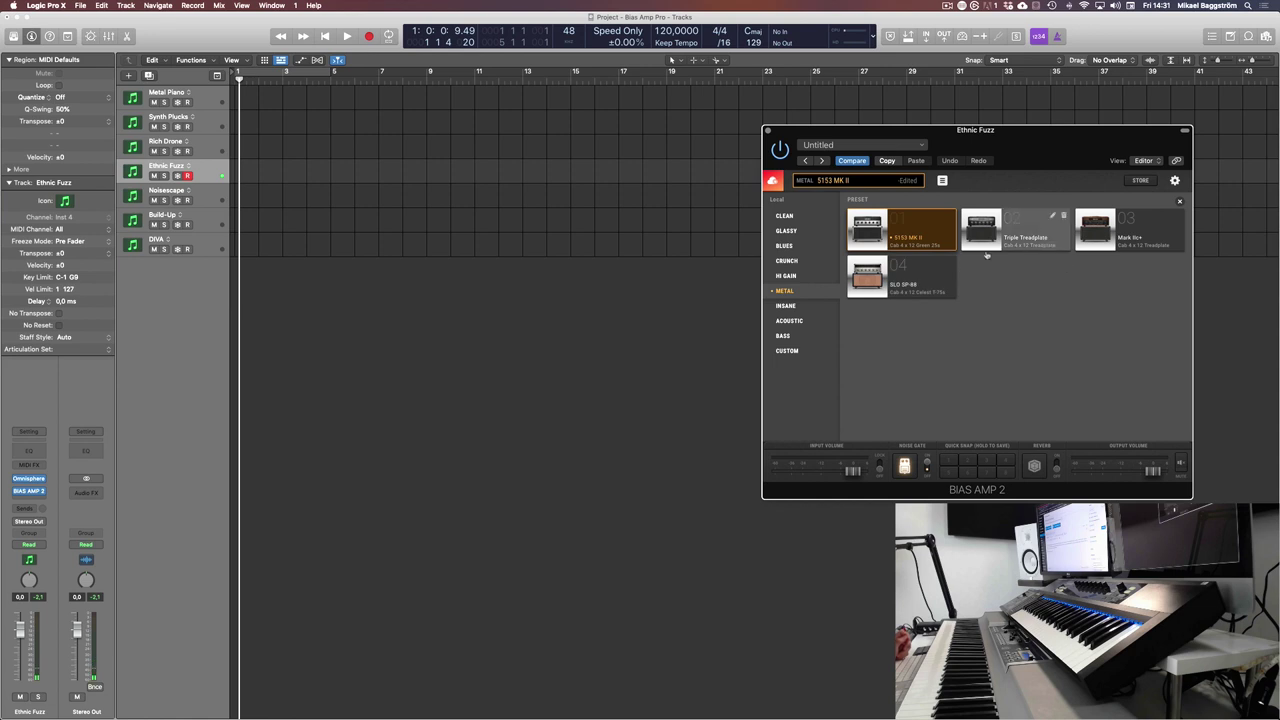
pyautogui.click(912, 283)
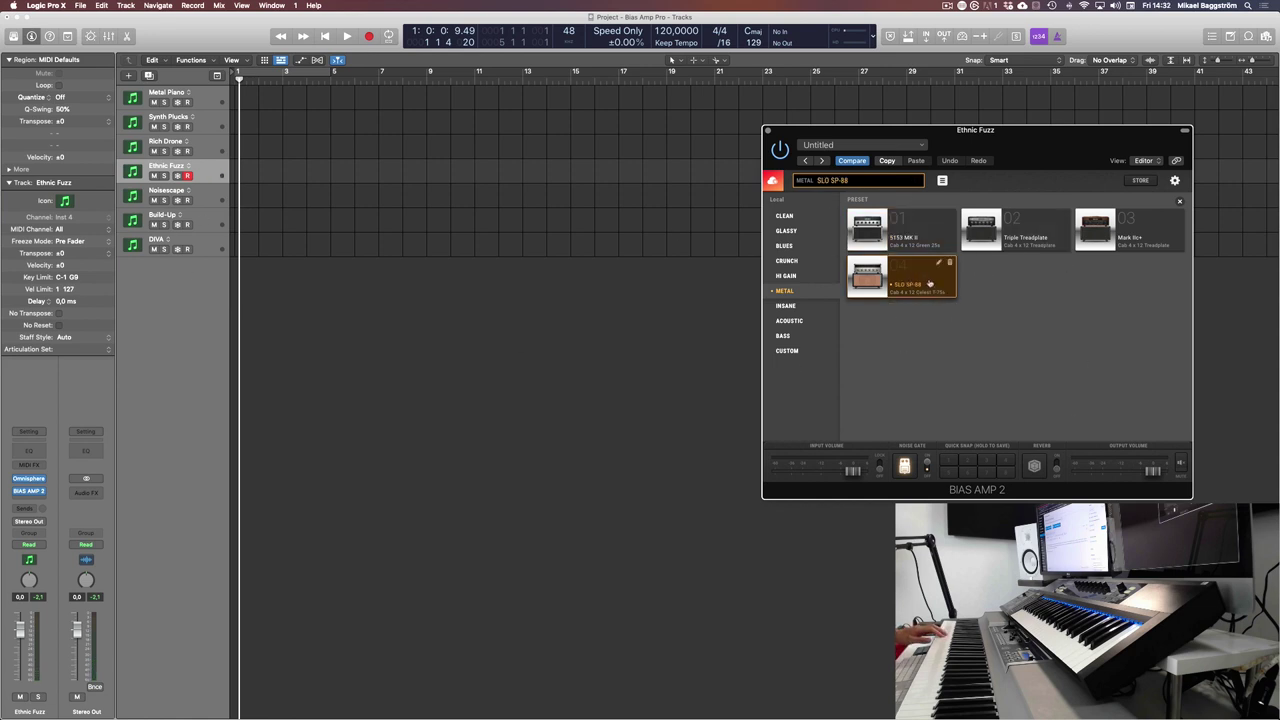
pyautogui.click(912, 235)
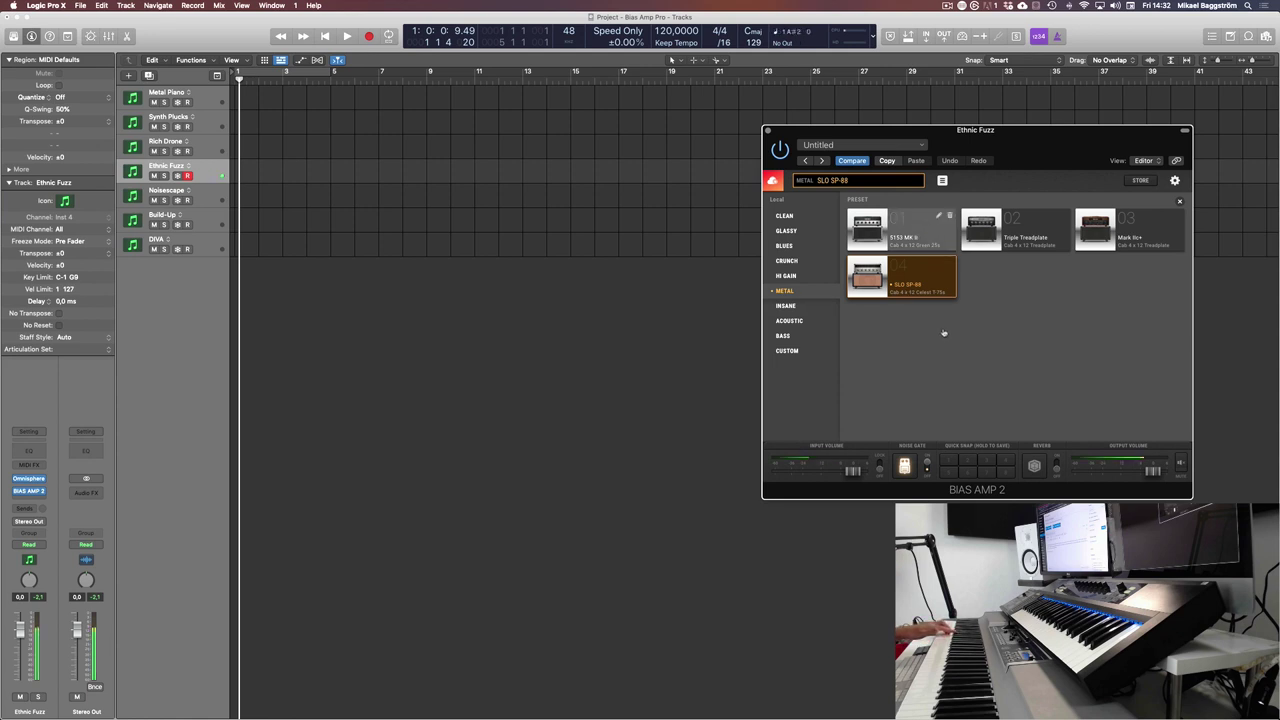
pyautogui.click(1004, 248)
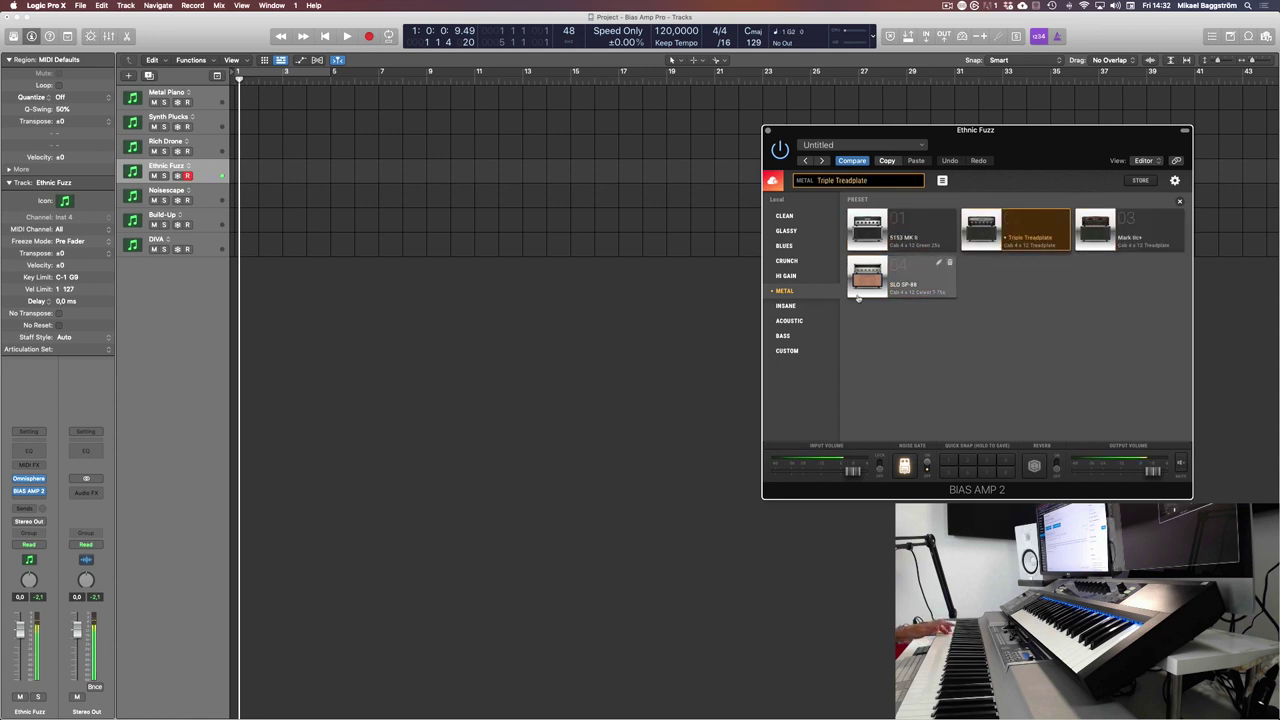
pyautogui.click(790, 276)
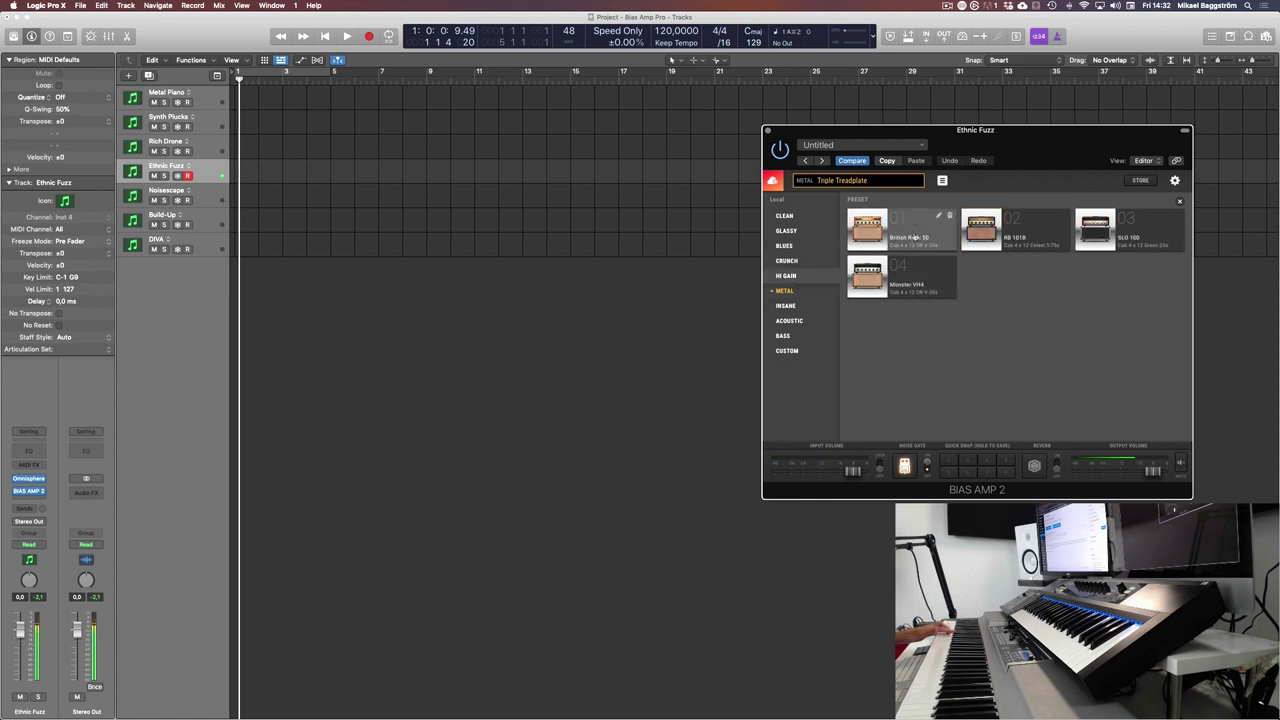
pyautogui.click(914, 238)
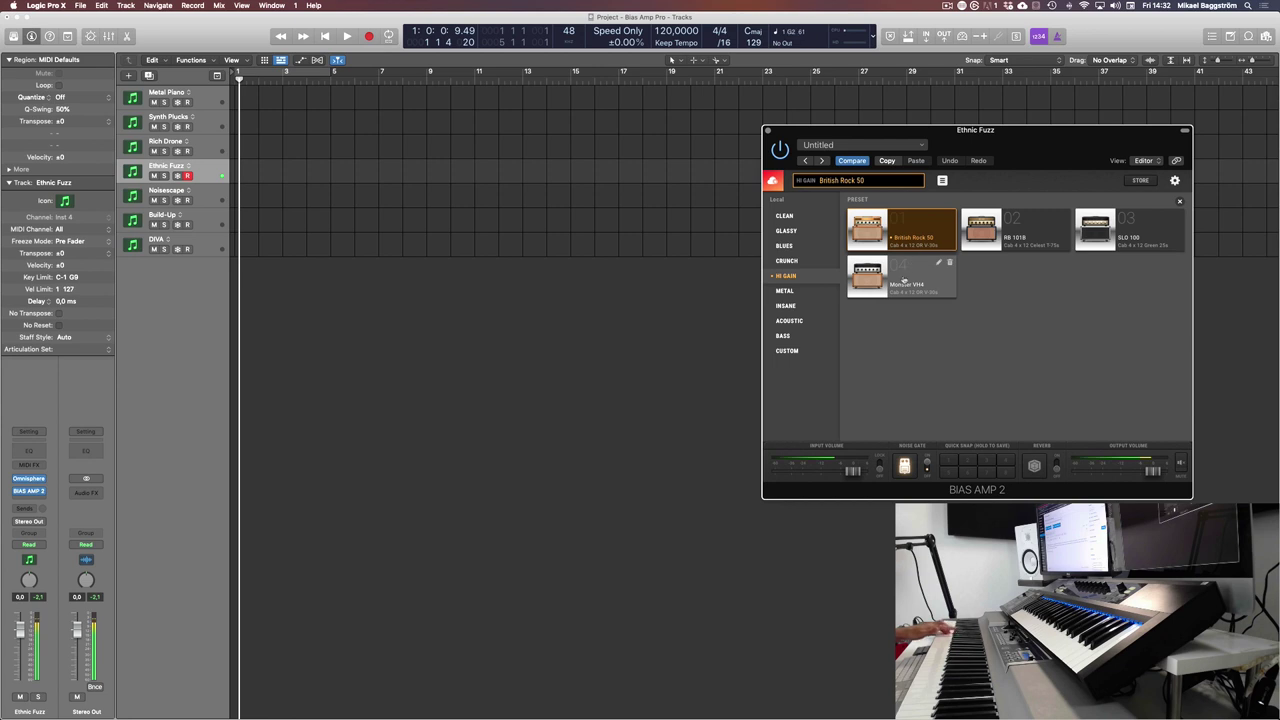
# Step: Switch the British Rock 50 amp to its CAB page and reposition the cabinet mic
pyautogui.click(860, 180)
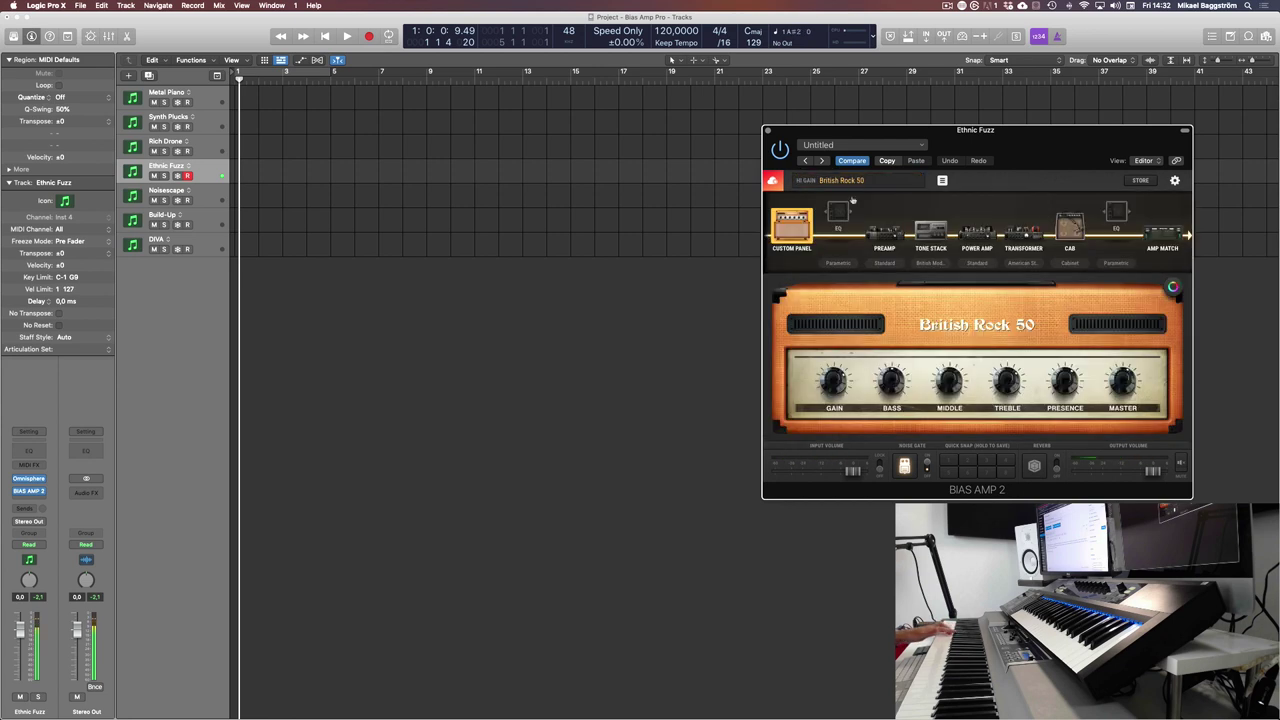
pyautogui.click(1070, 225)
pyautogui.moveTo(909, 364); pyautogui.dragTo(846, 366)
# Step: Try the 2-speaker Alnico Blue, British 30 and Chrome cabinet models
pyautogui.click(823, 303)
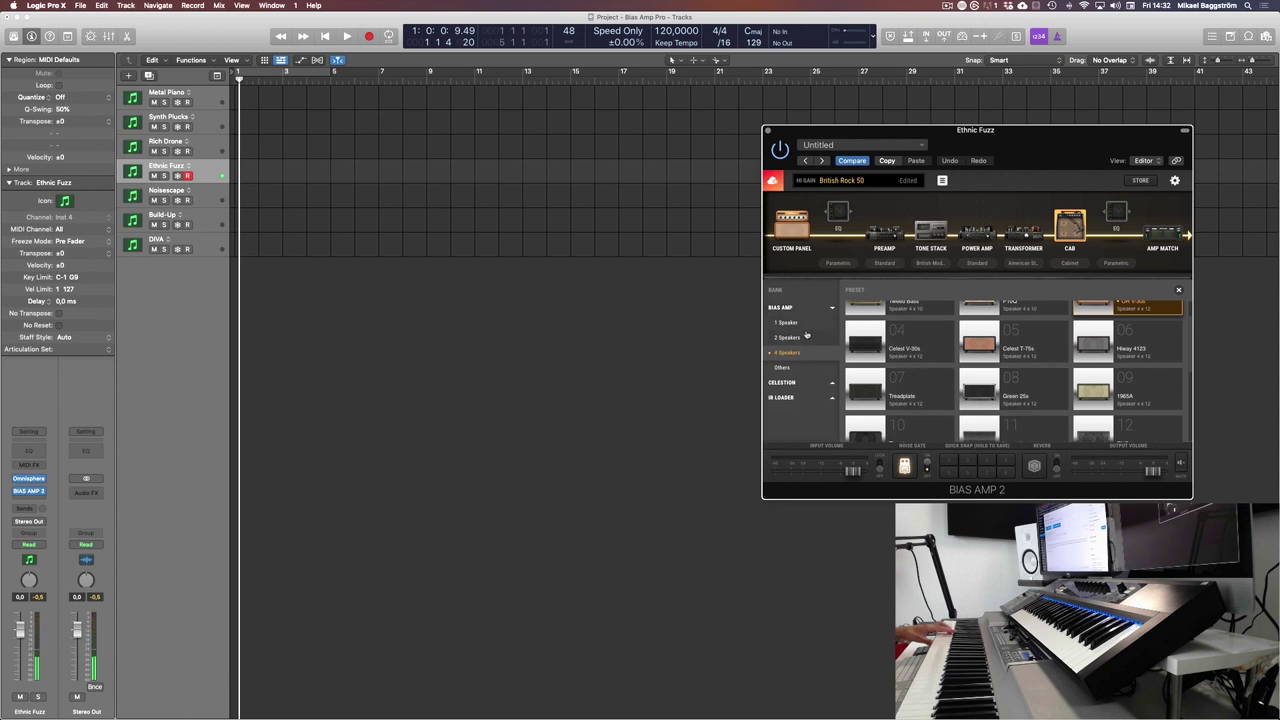
pyautogui.click(787, 337)
pyautogui.click(1015, 345)
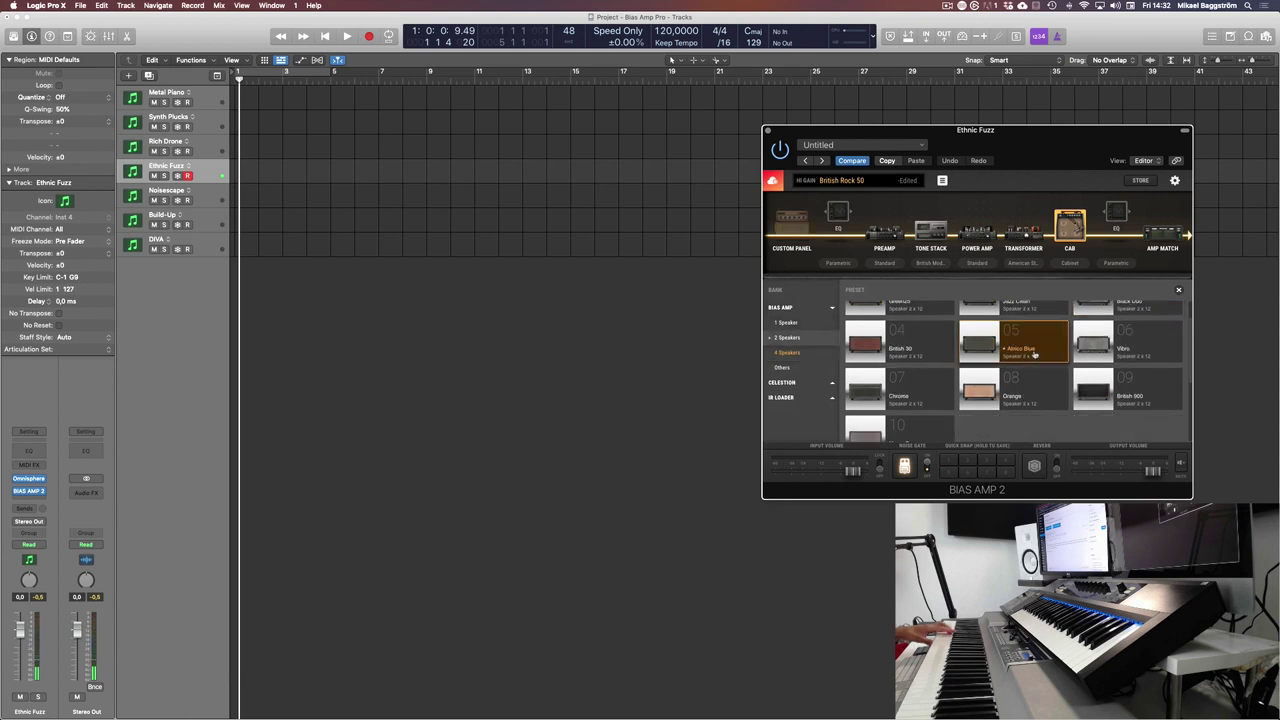
pyautogui.click(912, 354)
pyautogui.click(933, 386)
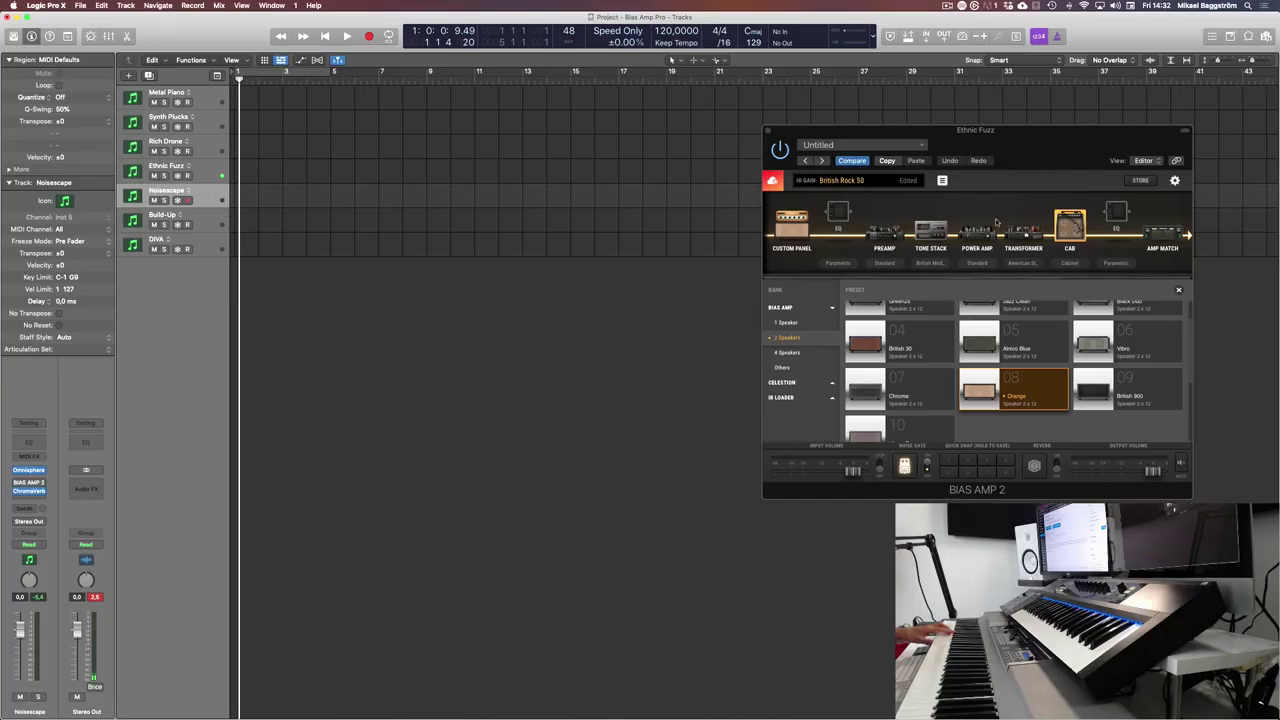
pyautogui.click(768, 131)
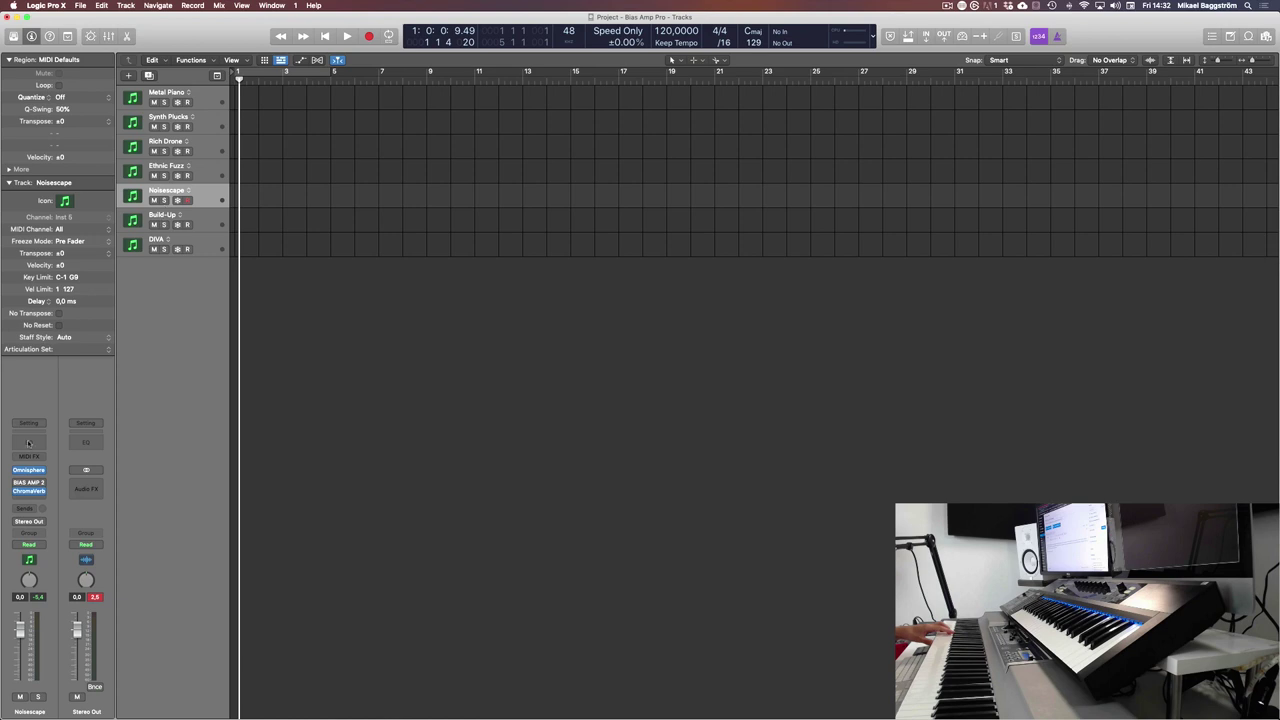
pyautogui.click(29, 469)
pyautogui.moveTo(432, 141); pyautogui.dragTo(597, 131)
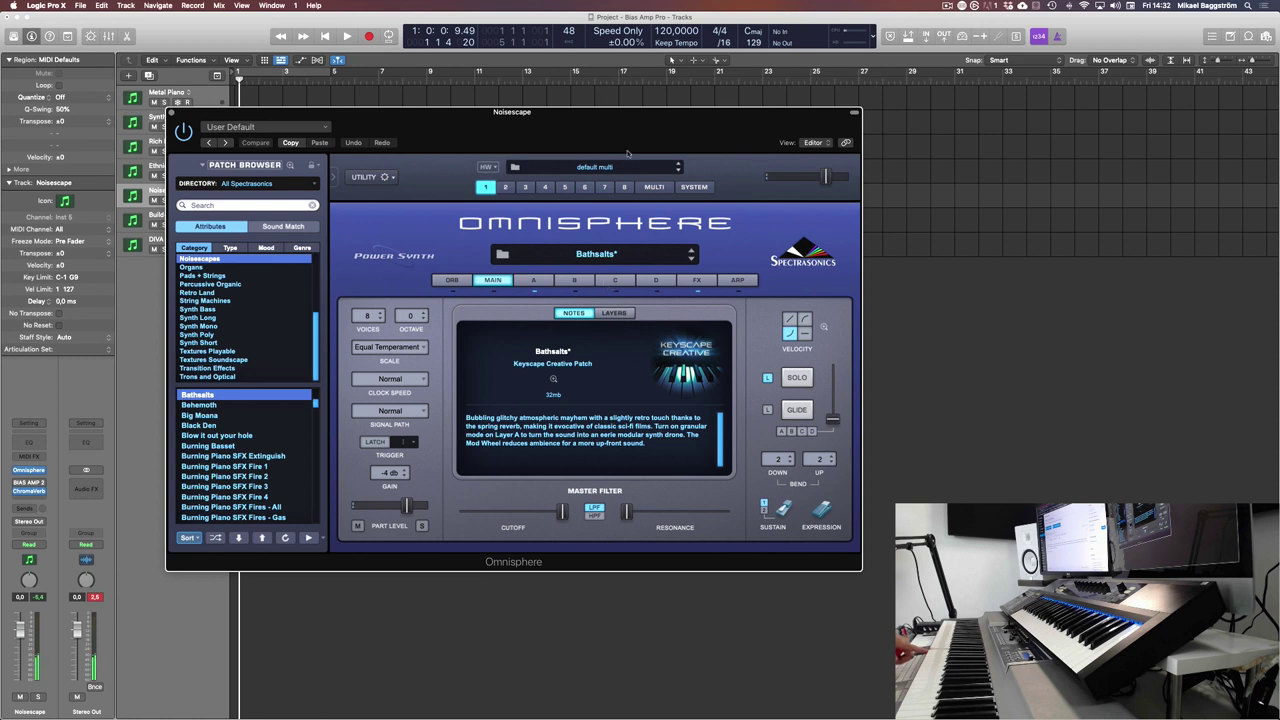
pyautogui.moveTo(622, 137); pyautogui.dragTo(688, 137)
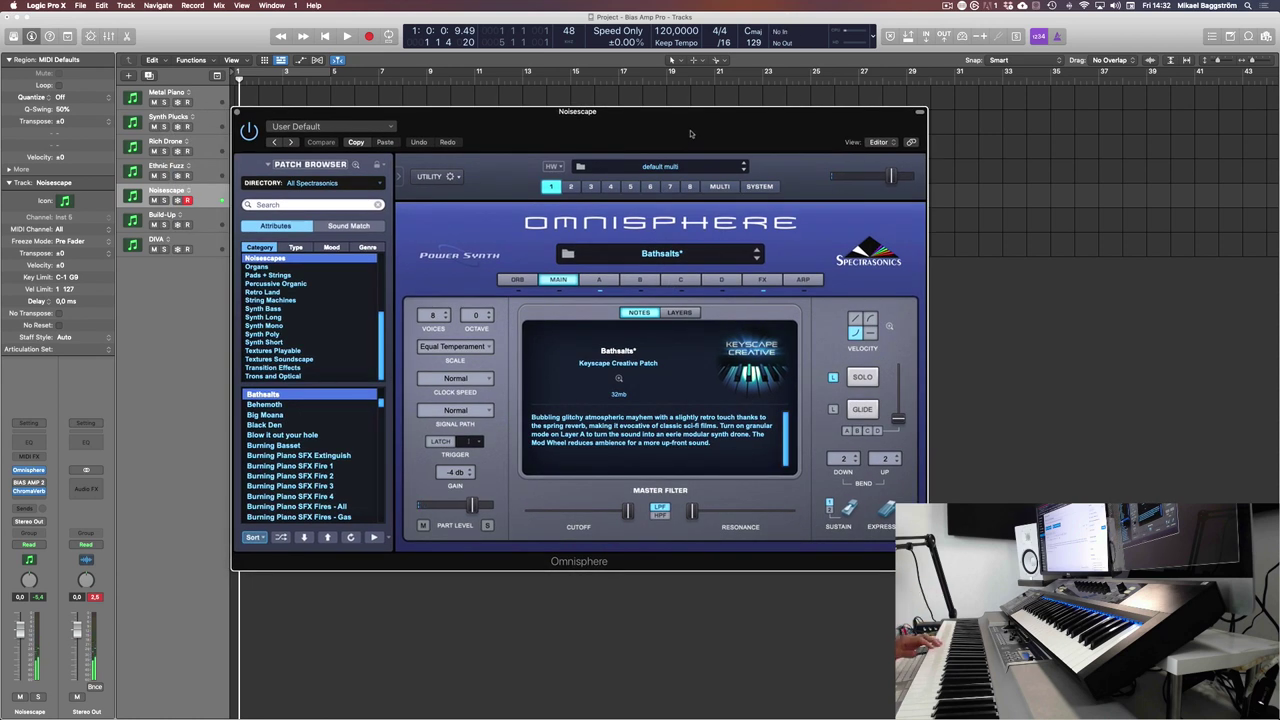
pyautogui.moveTo(688, 136); pyautogui.dragTo(650, 222)
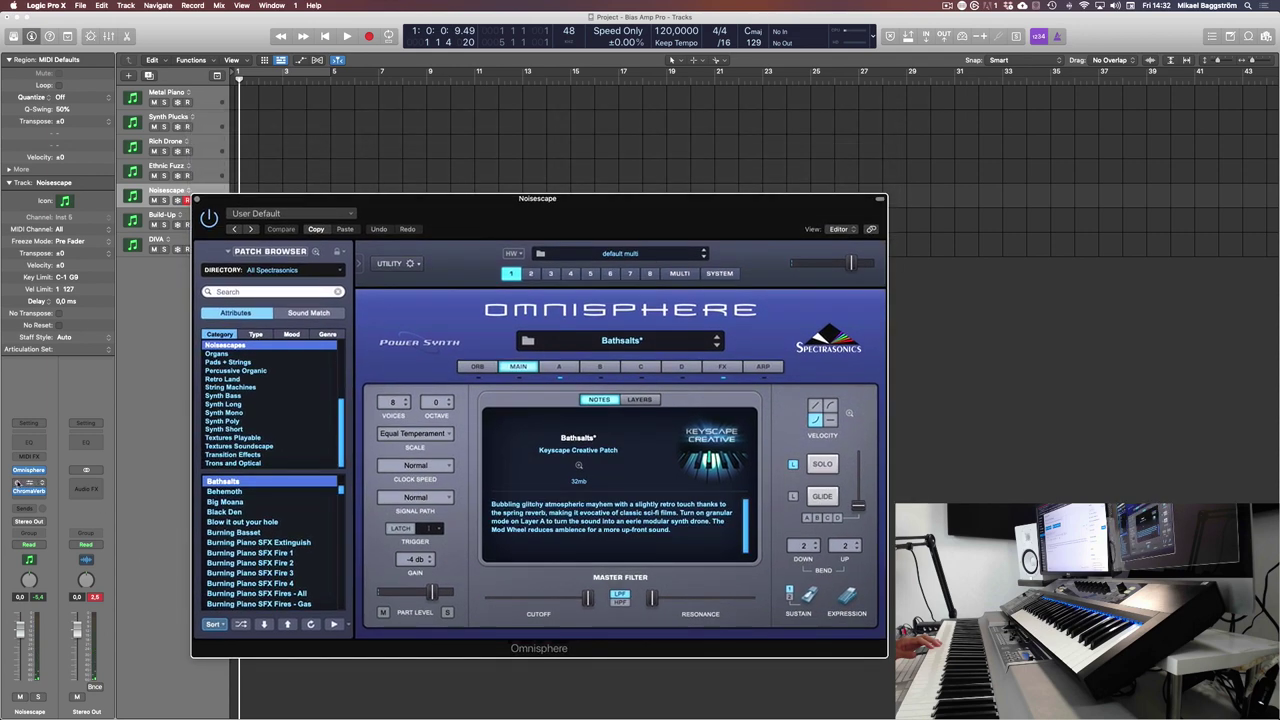
pyautogui.click(28, 483)
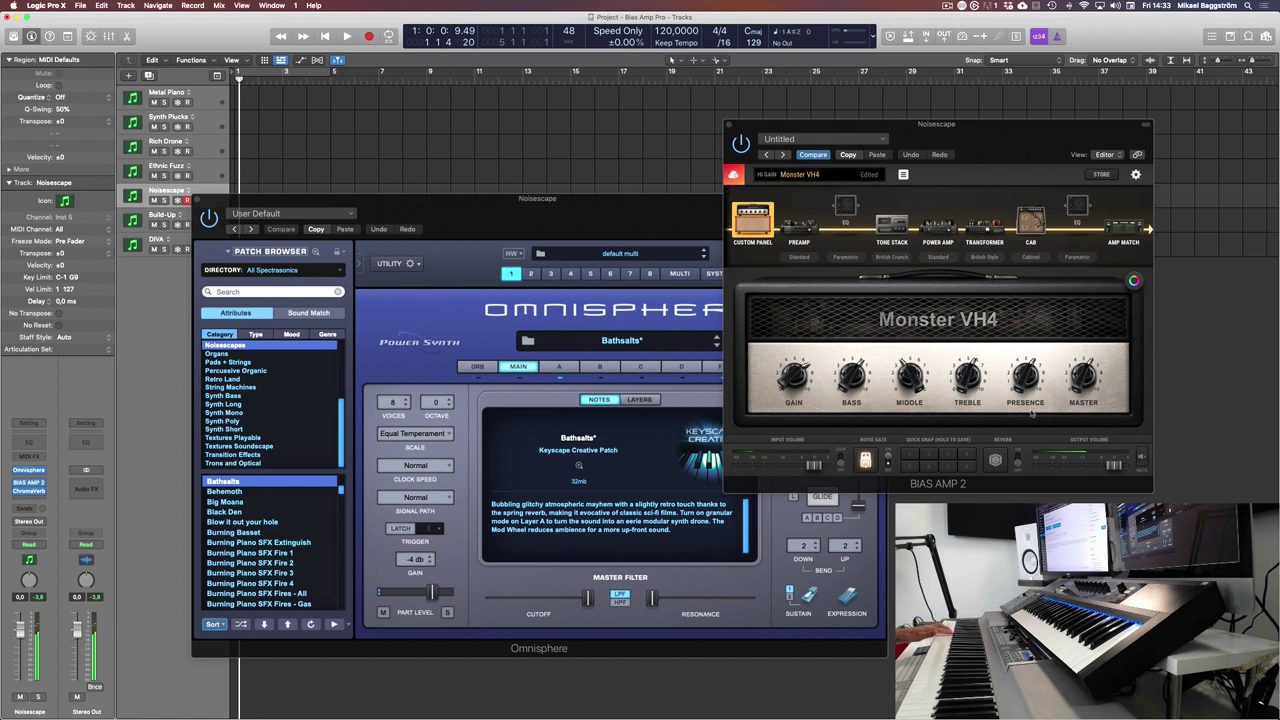
# Step: Select Build-Up, move Noisescape's amp aside, and check Build-Up's RB 101B amp presets
pyautogui.press('v')
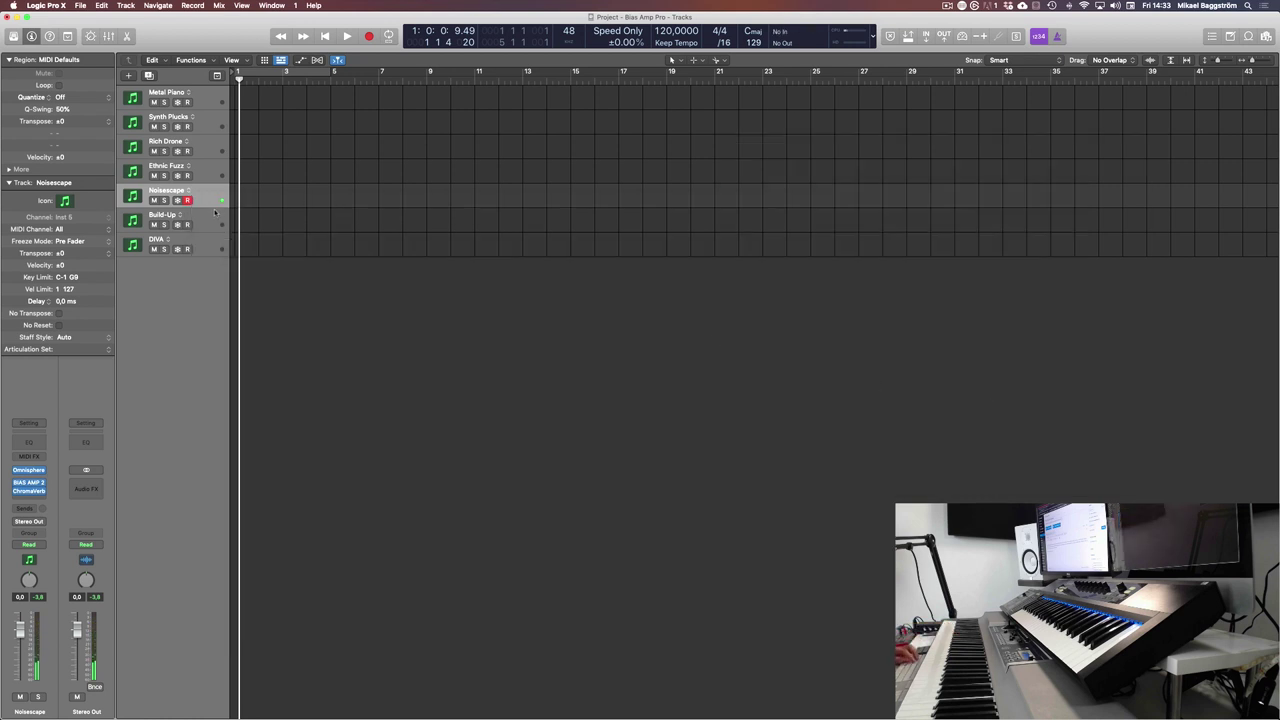
pyautogui.click(214, 214)
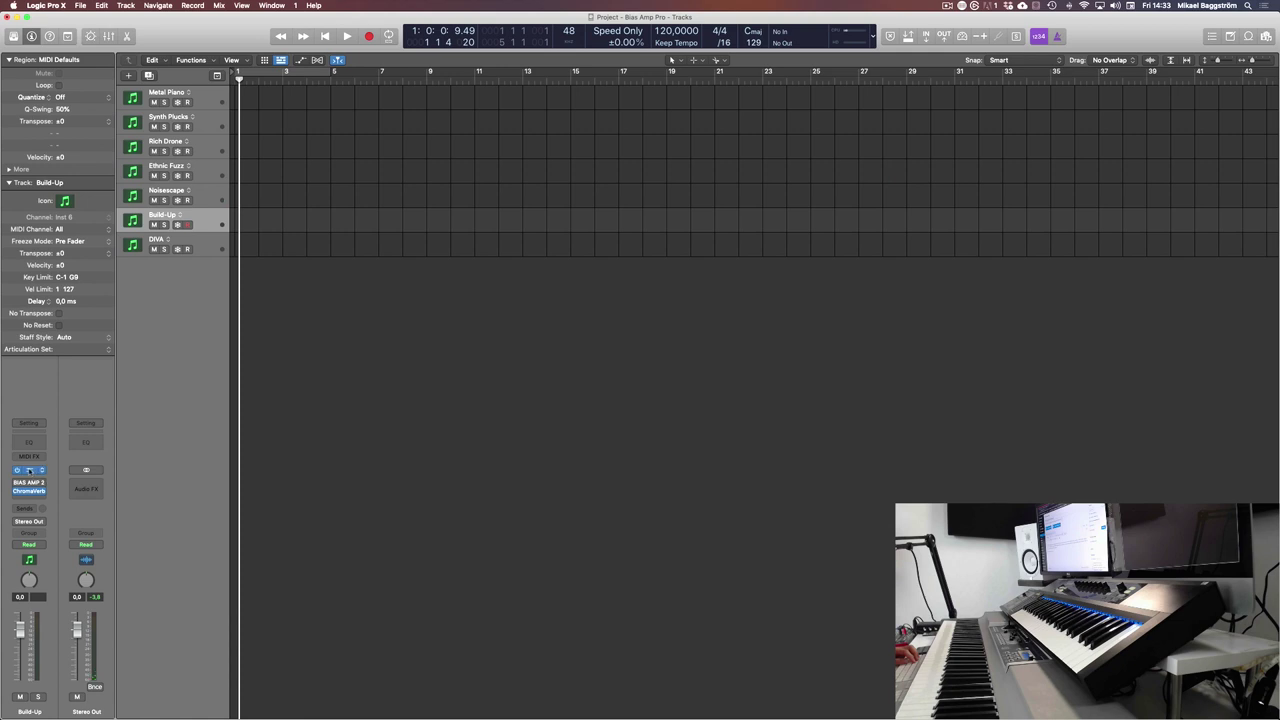
pyautogui.press('v')
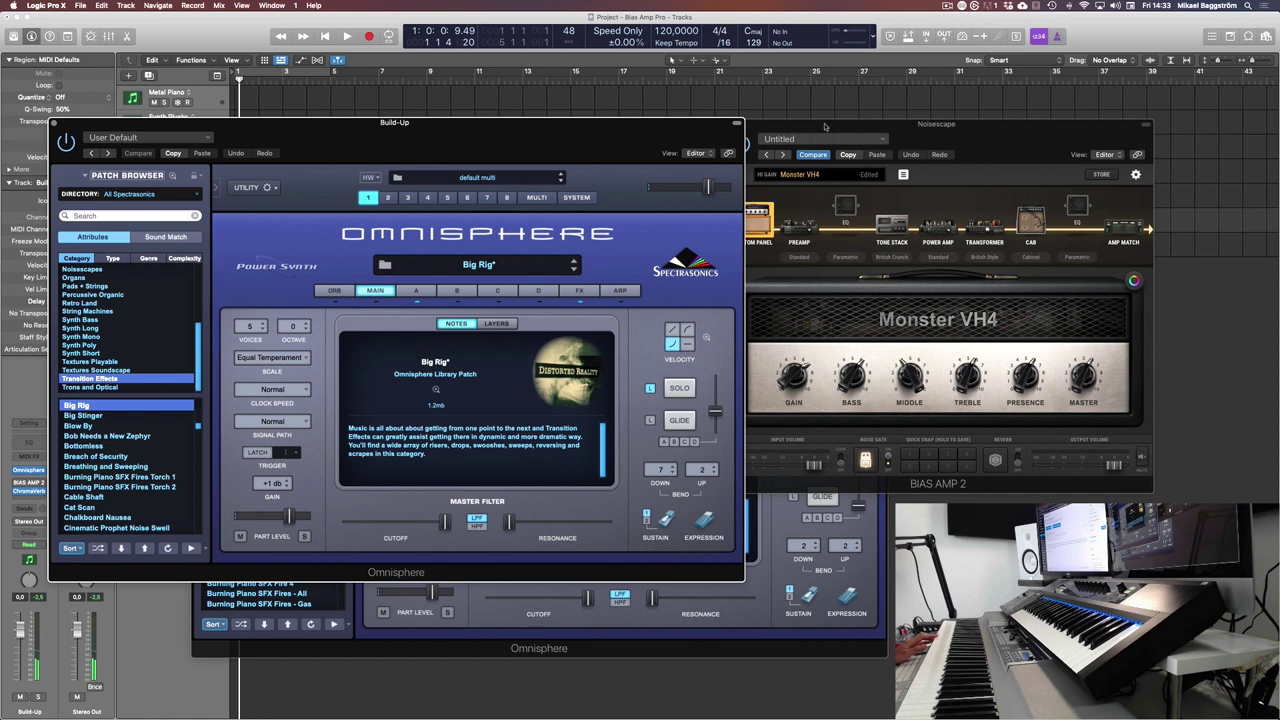
pyautogui.moveTo(826, 127); pyautogui.dragTo(910, 133)
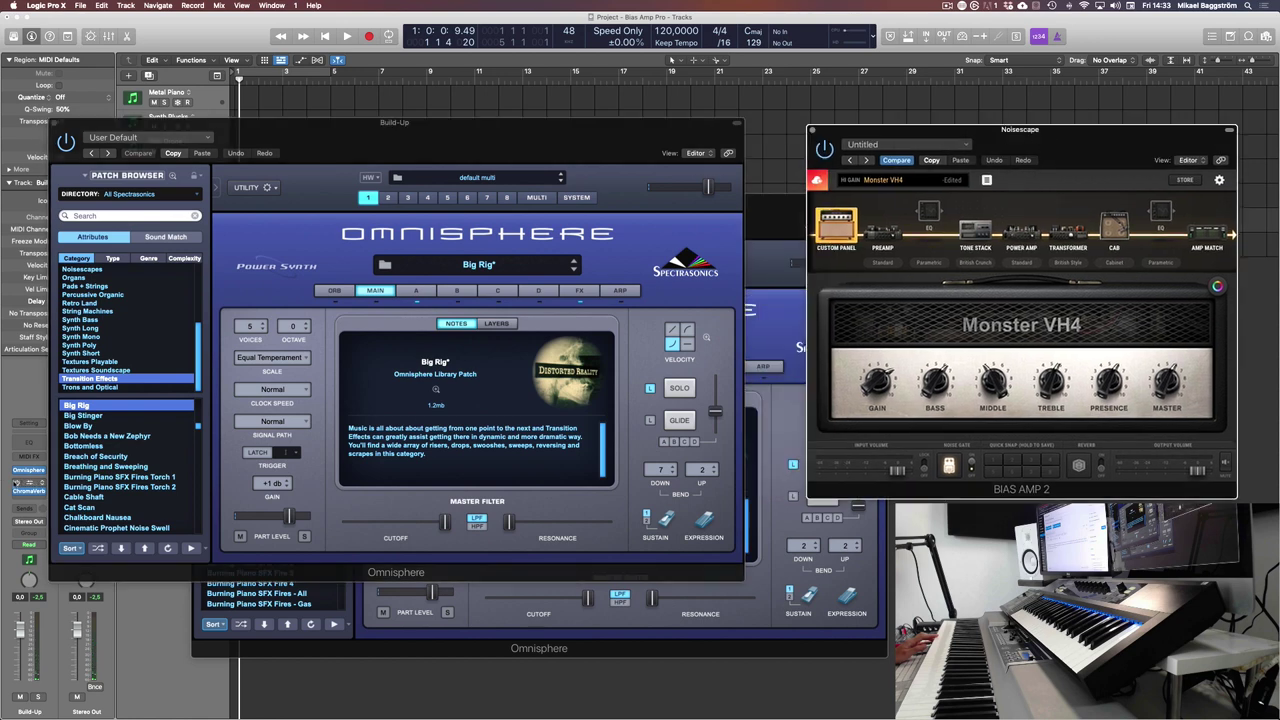
pyautogui.click(28, 484)
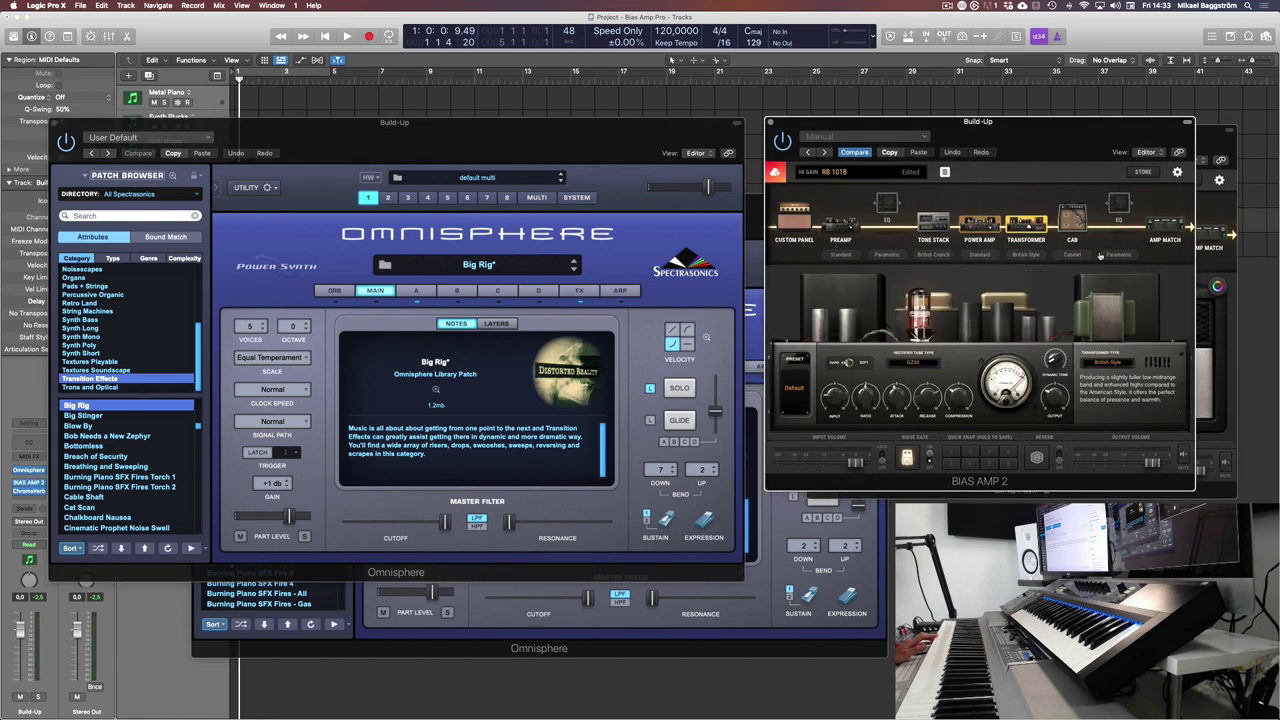
pyautogui.click(864, 171)
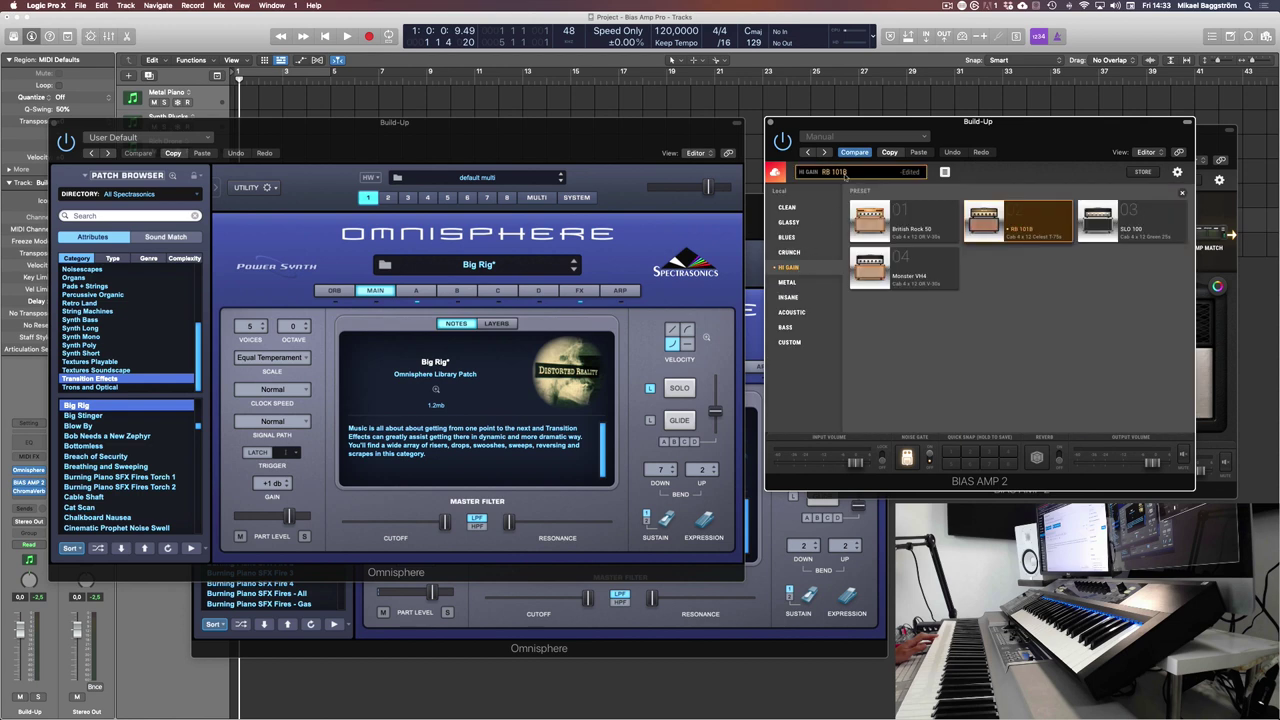
pyautogui.click(845, 172)
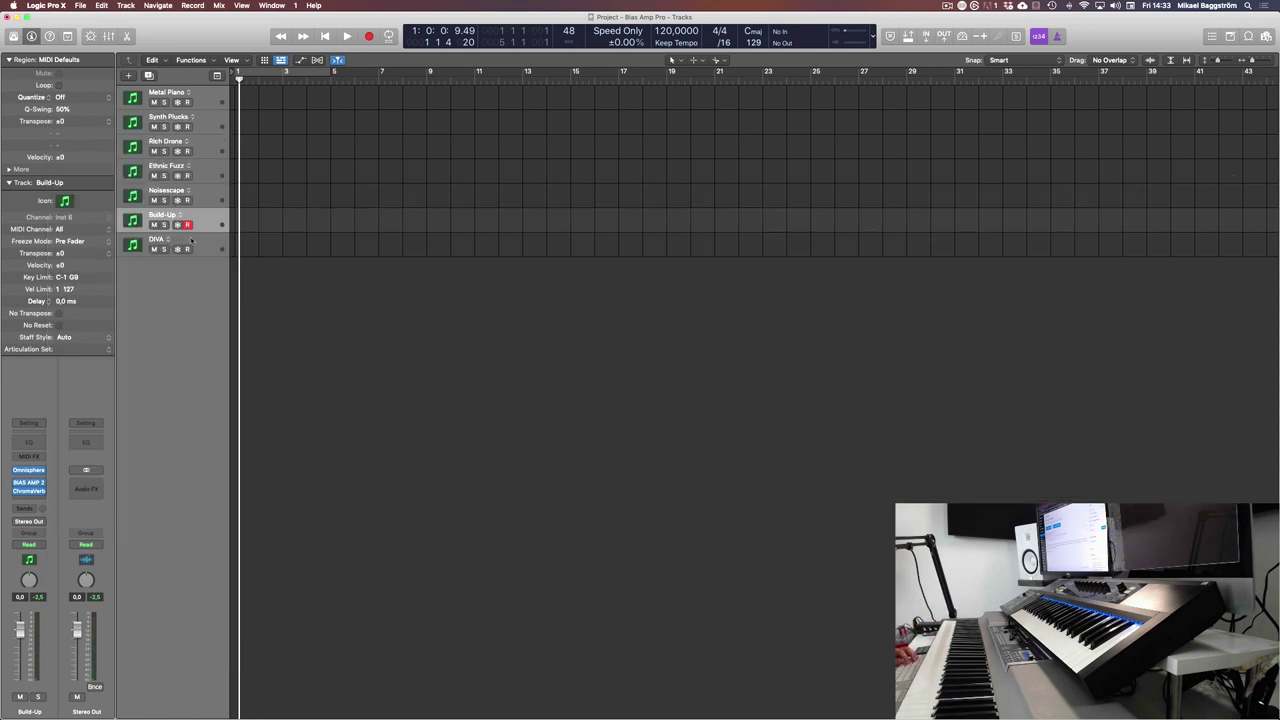
# Step: Select the DIVA track and move the Diva window to the top of the screen
pyautogui.click(205, 245)
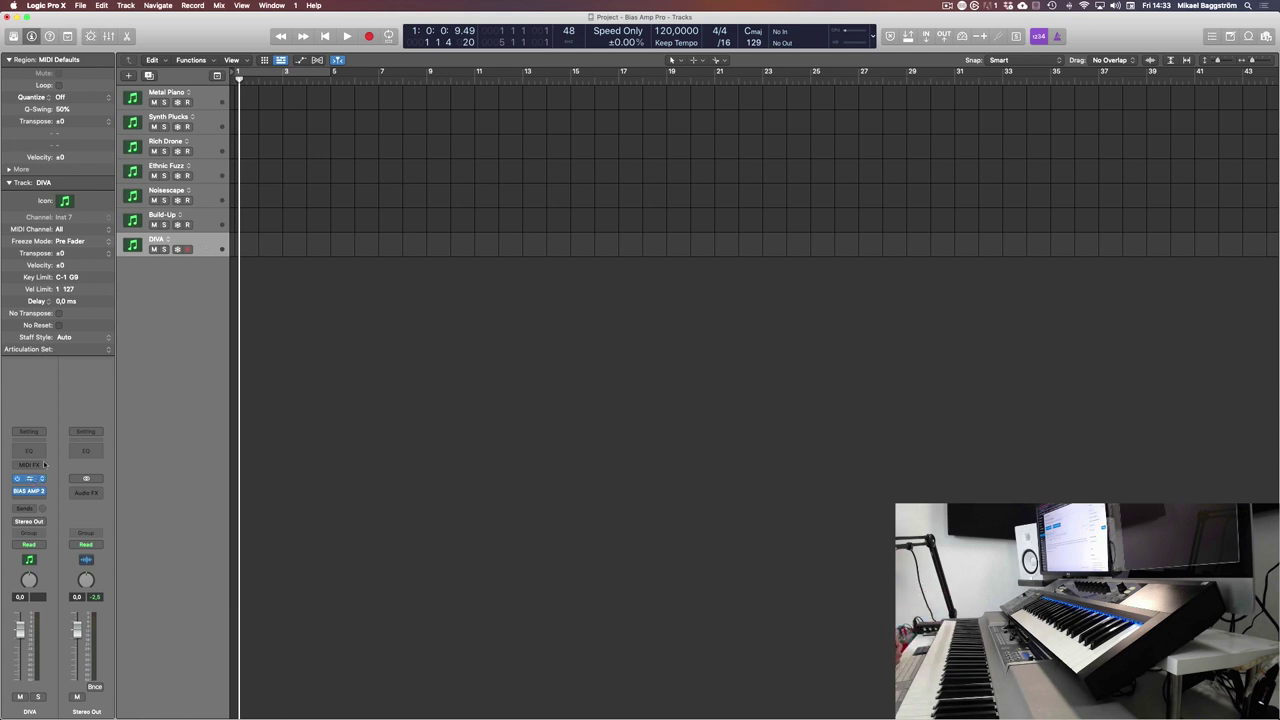
pyautogui.press('v')
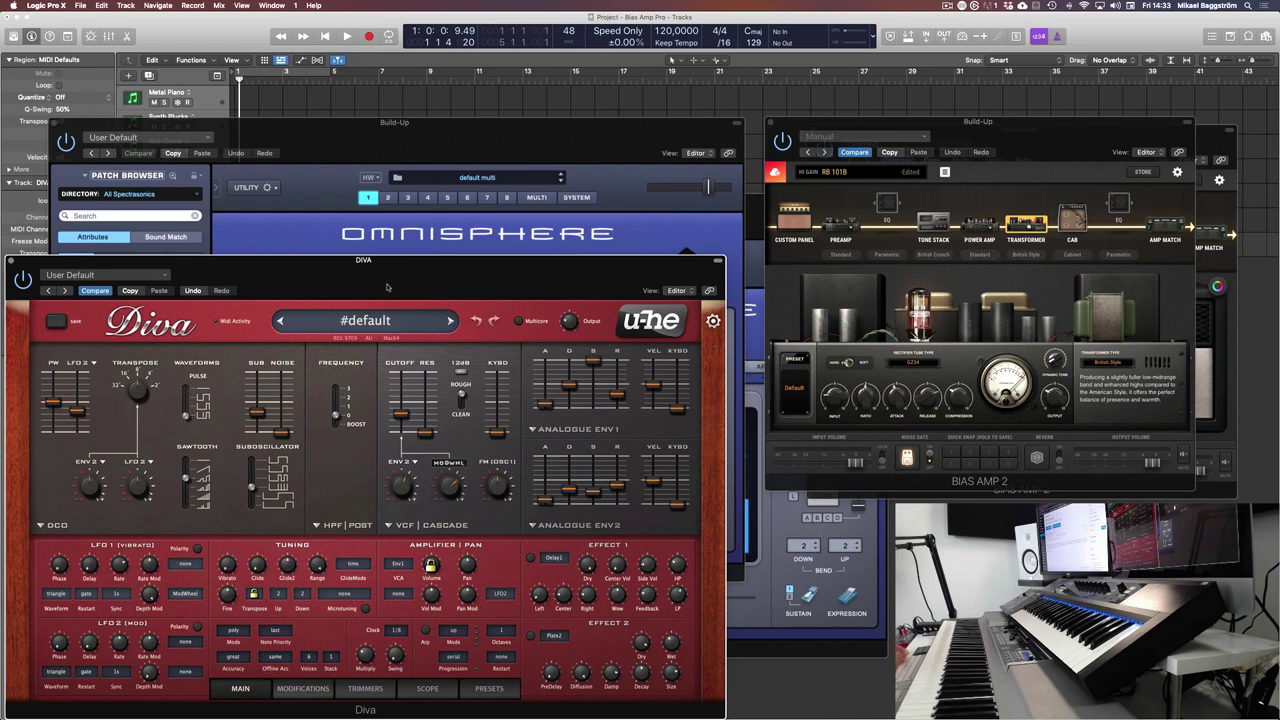
pyautogui.press('v')
pyautogui.press('v')
pyautogui.moveTo(459, 256); pyautogui.dragTo(512, 54)
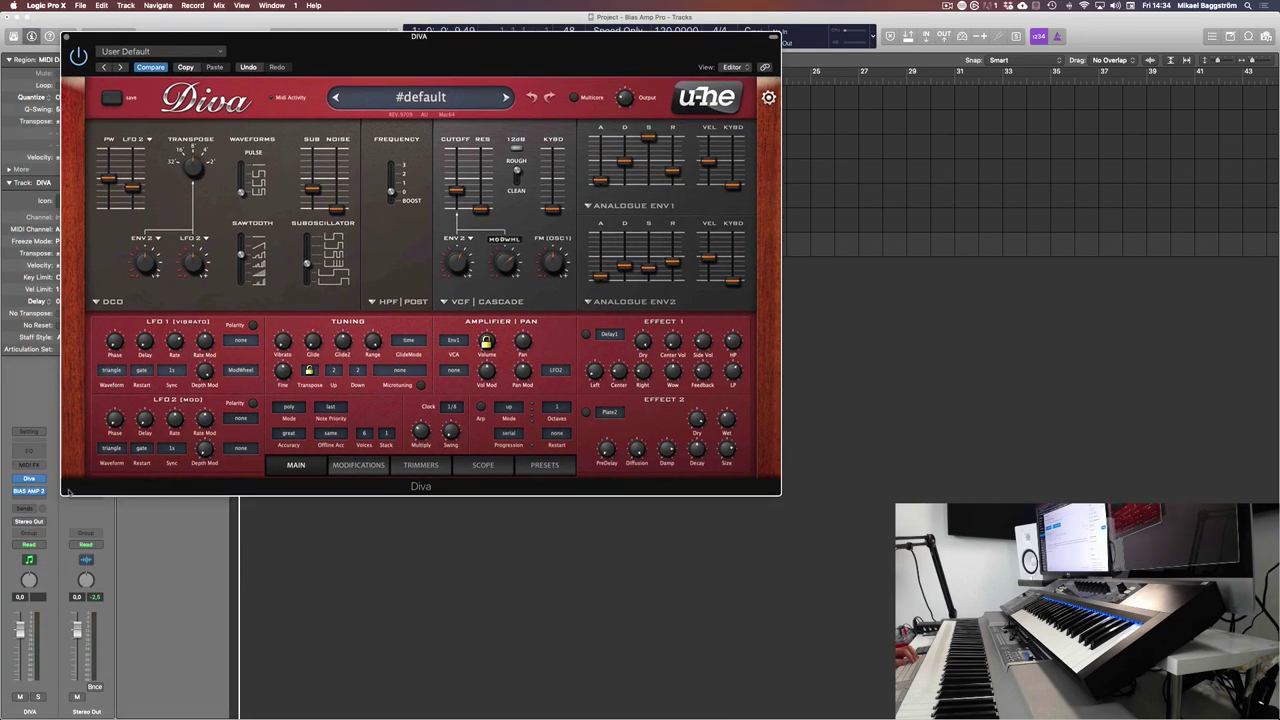
# Step: Bring up the BIAS AMP 2 window and shift the Diva window down to uncover the transport
pyautogui.click(29, 491)
pyautogui.click(29, 492)
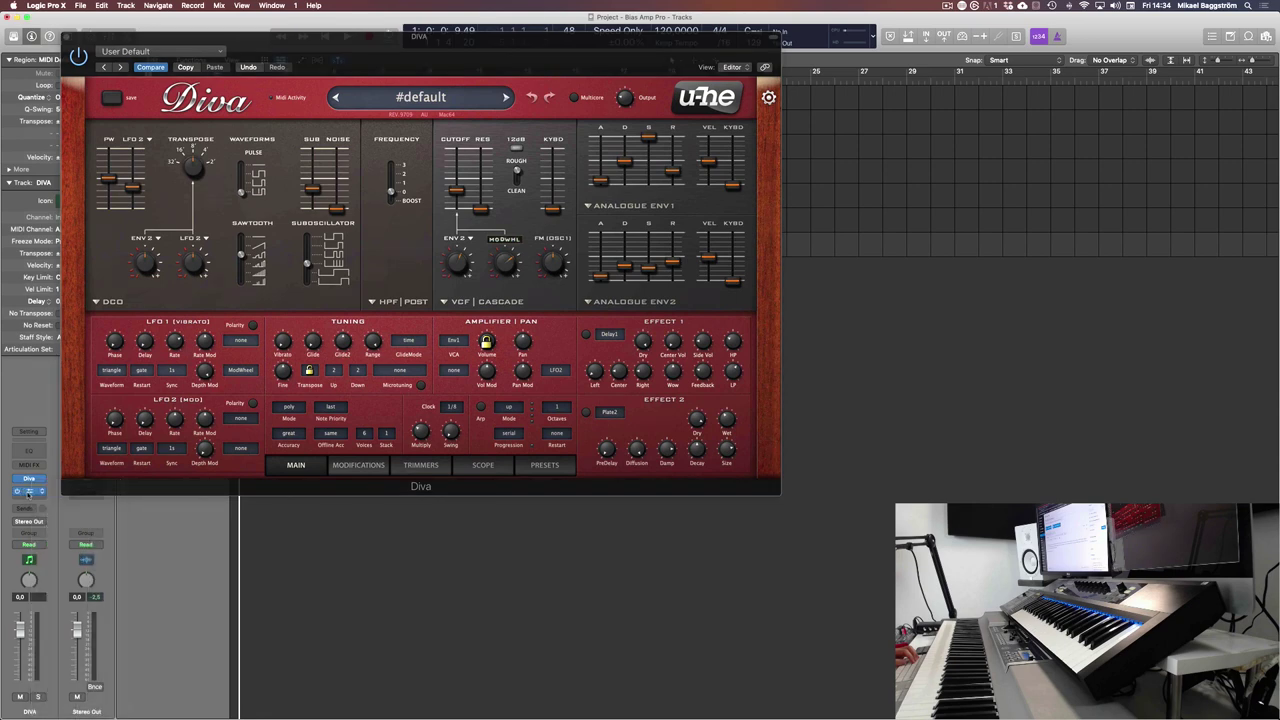
pyautogui.moveTo(418, 37); pyautogui.dragTo(397, 123)
pyautogui.click(869, 180)
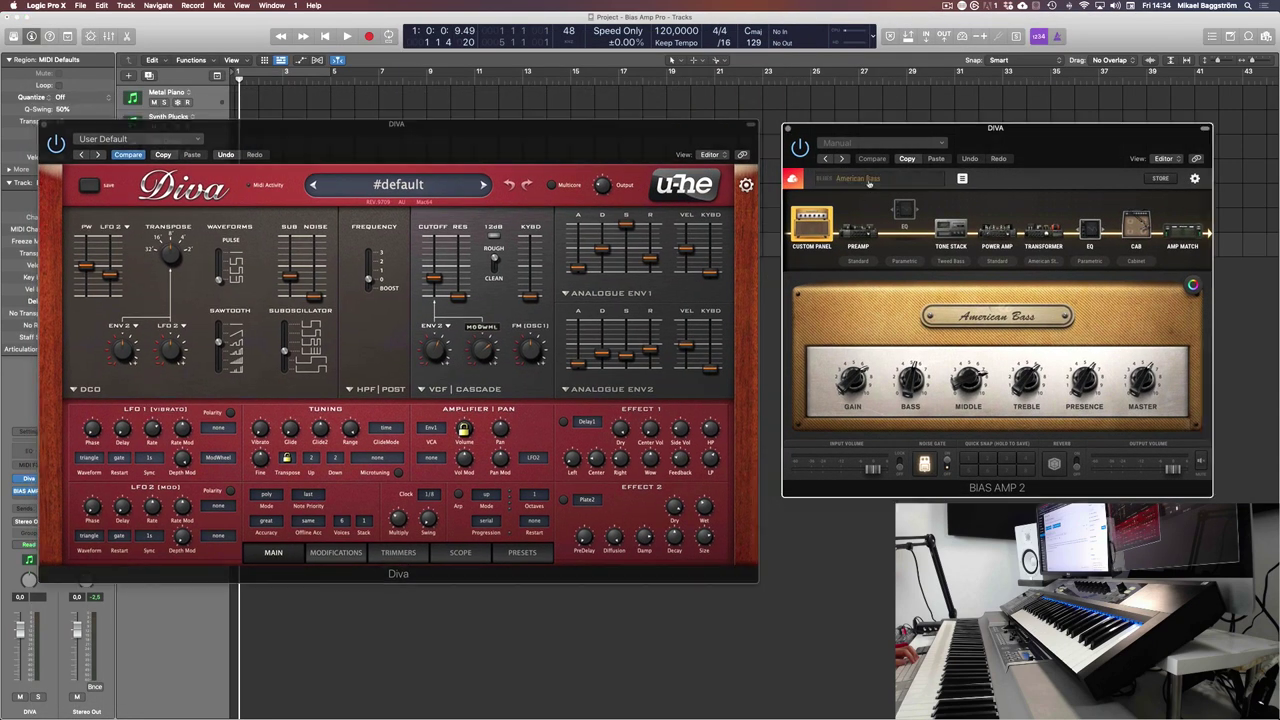
pyautogui.click(868, 180)
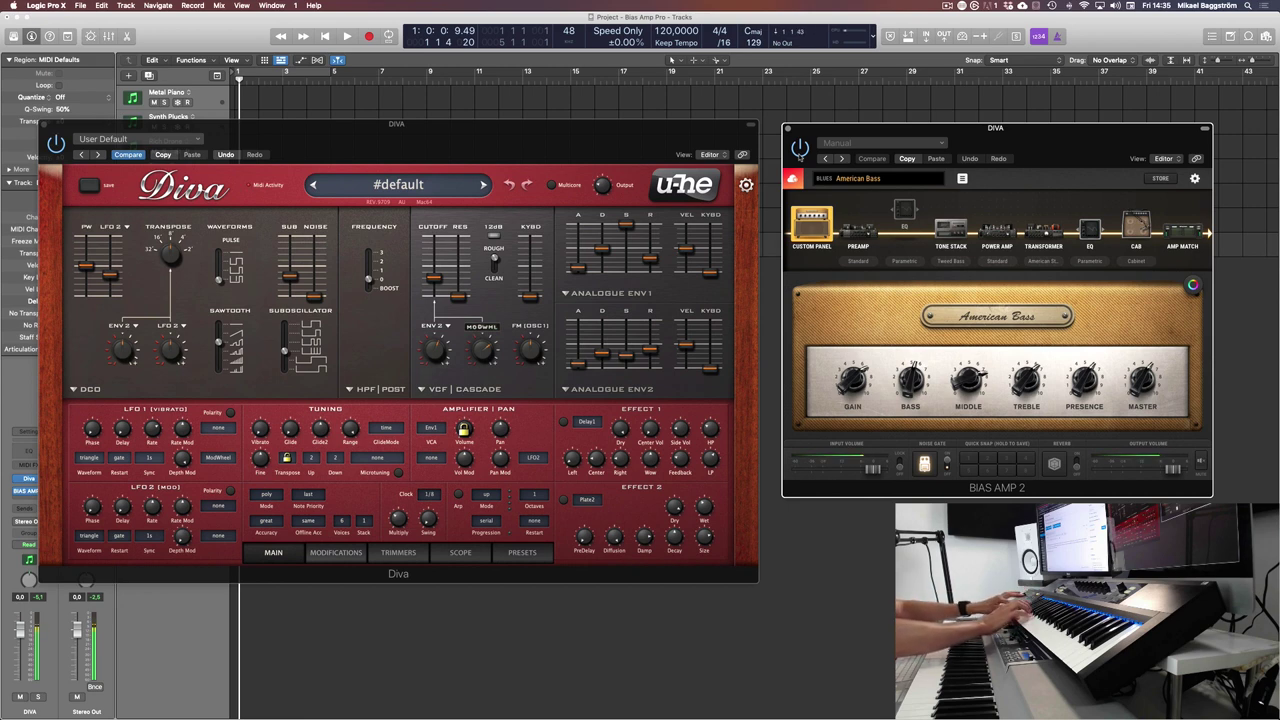
# Step: Load the Blues preset Tweed Lux from the BIAS AMP 2 preset browser
pyautogui.click(852, 178)
pyautogui.click(1046, 244)
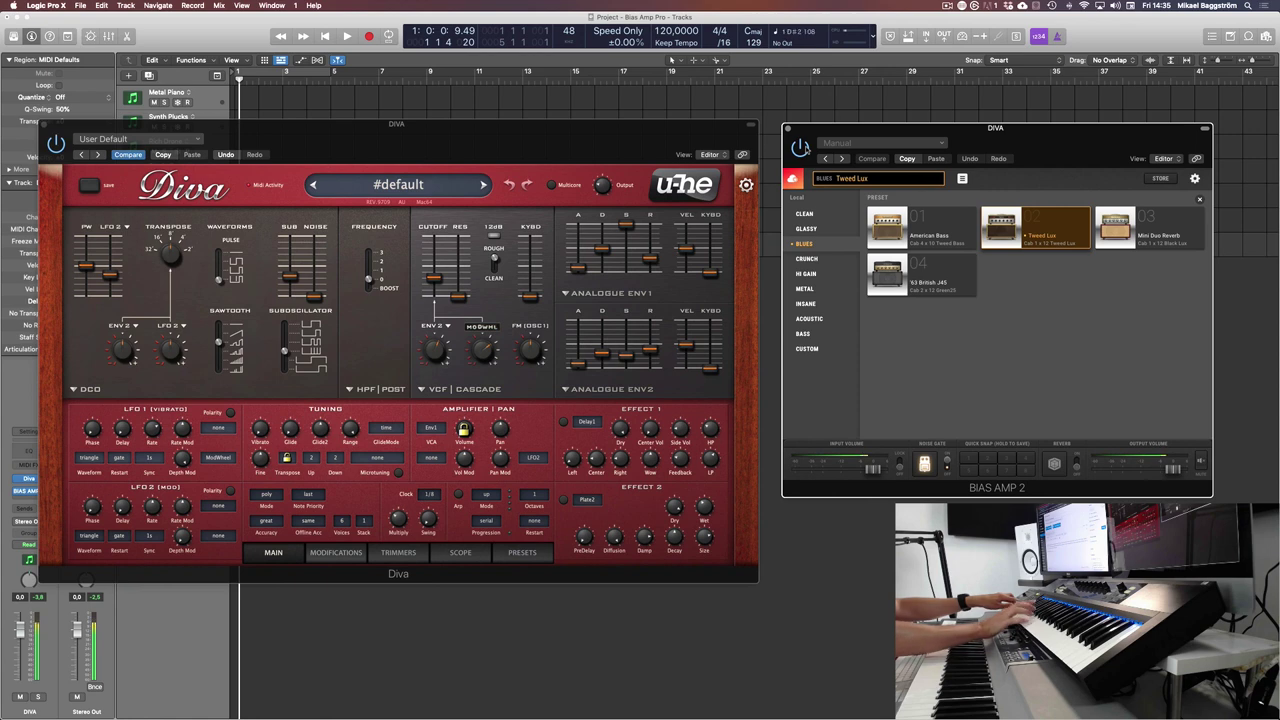
# Step: Load the Crunch preset British Plexi 50w, then bring the Diva window to the front
pyautogui.click(806, 258)
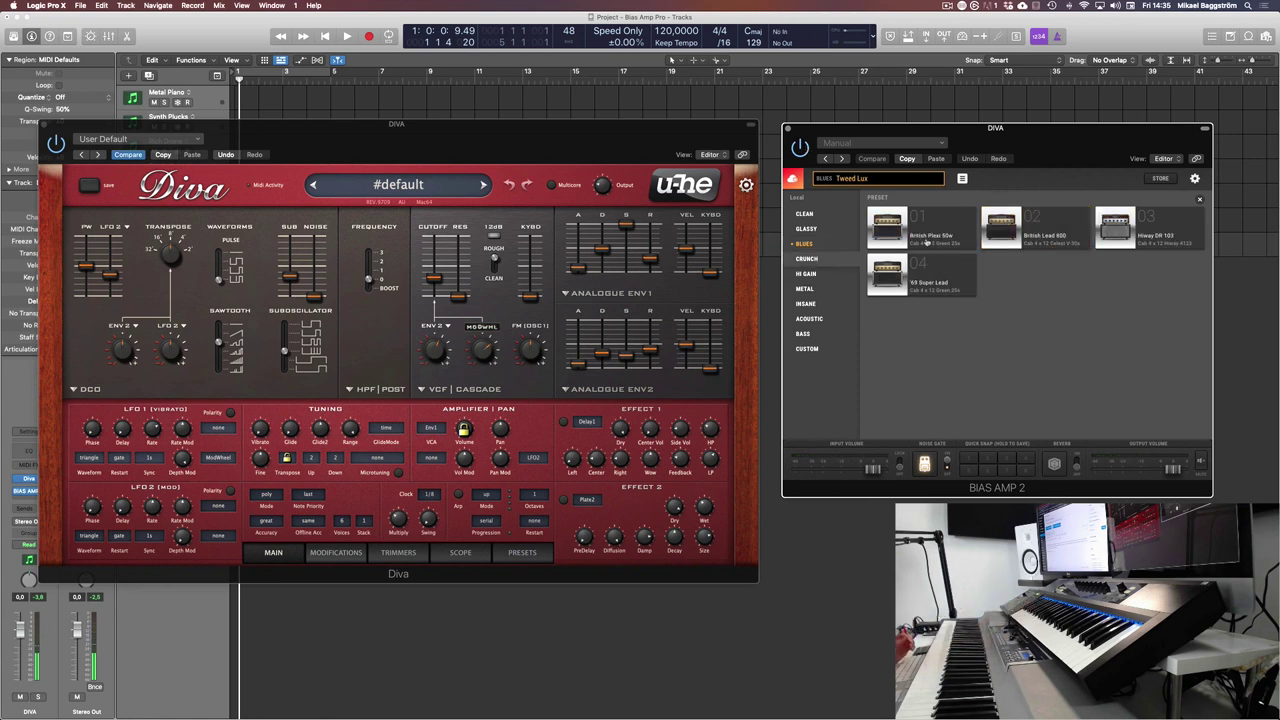
pyautogui.click(935, 232)
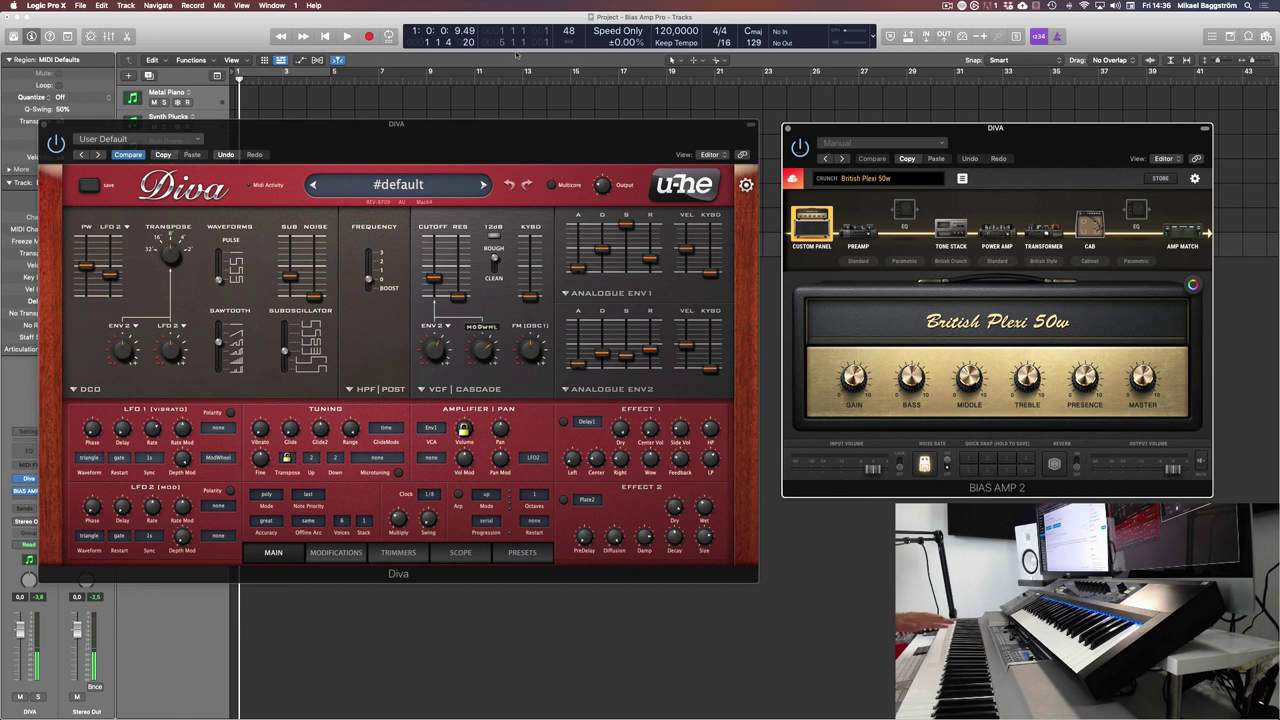
pyautogui.click(157, 320)
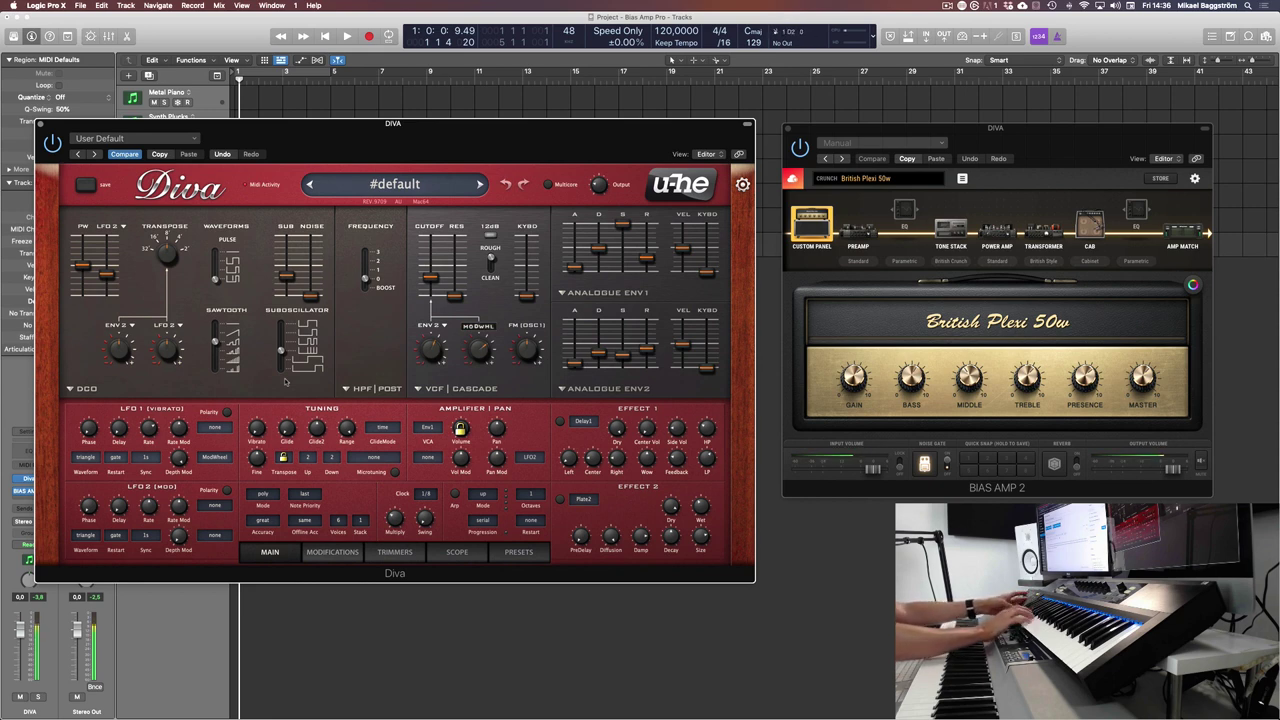
# Step: Audition the Hi Gain amp preset Monster VH4 and nudge the BIAS AMP 2 window left
pyautogui.click(850, 179)
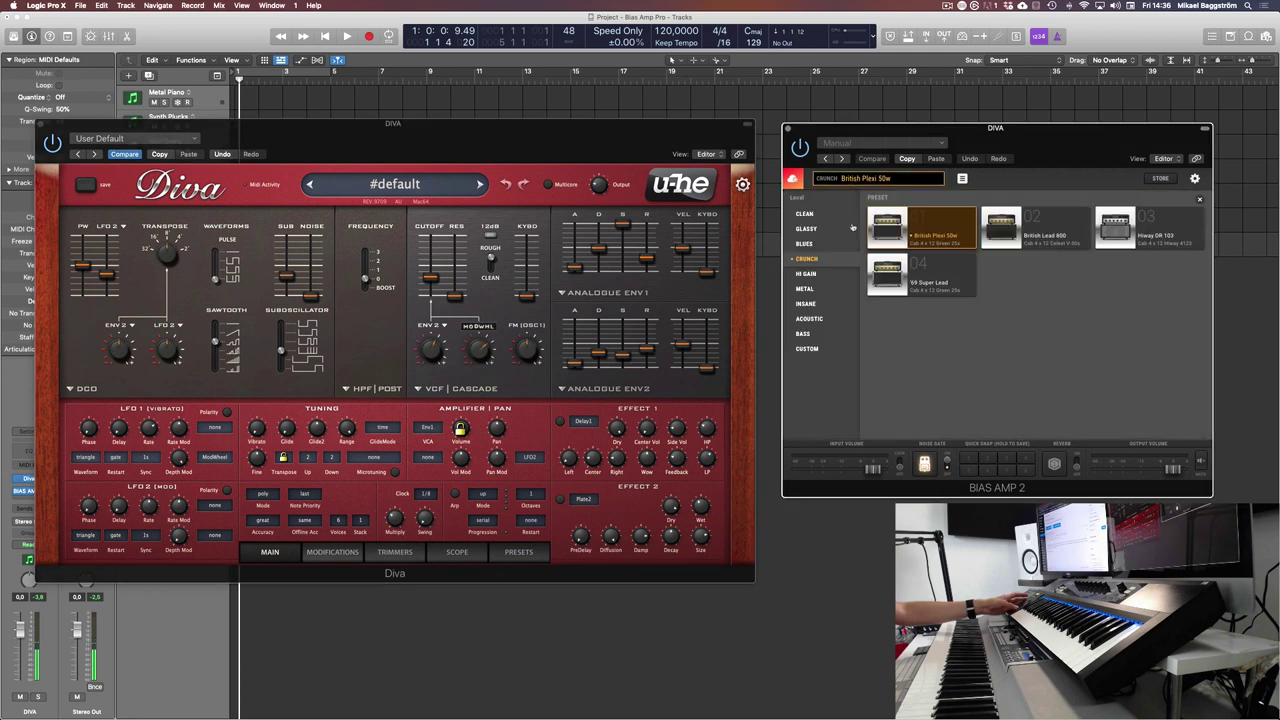
pyautogui.click(822, 275)
pyautogui.click(925, 287)
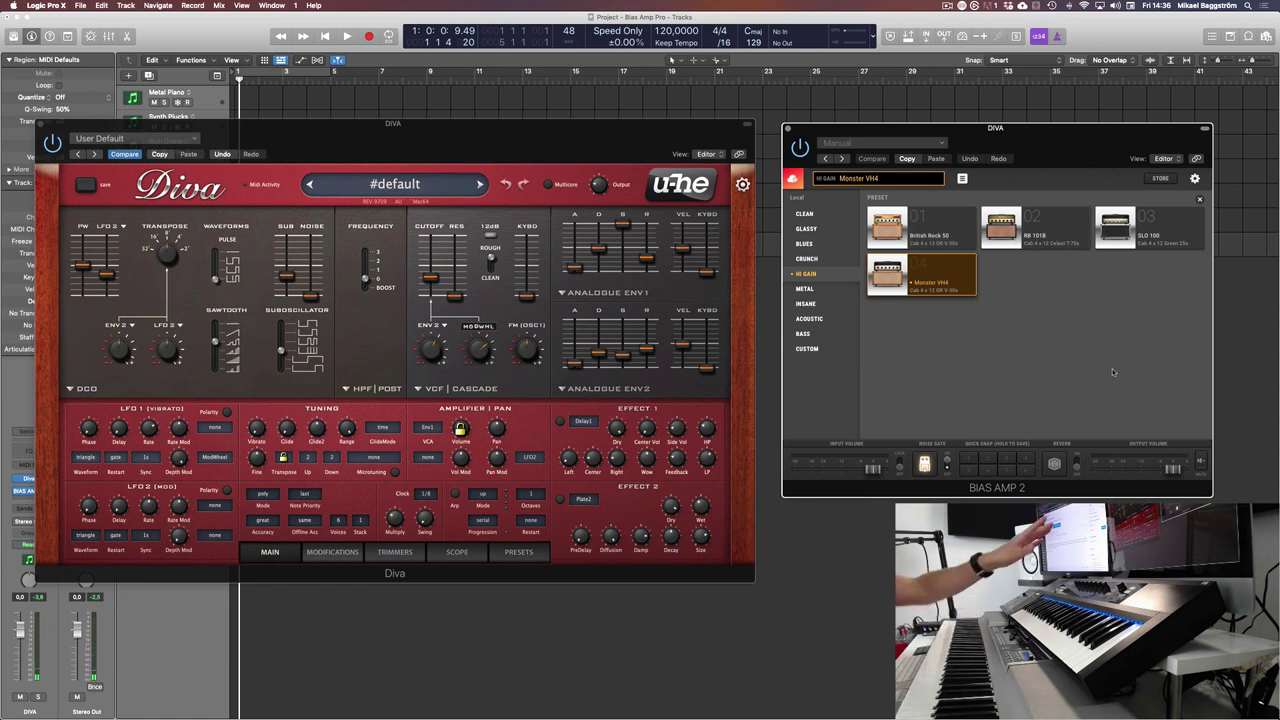
pyautogui.moveTo(871, 197); pyautogui.dragTo(854, 190)
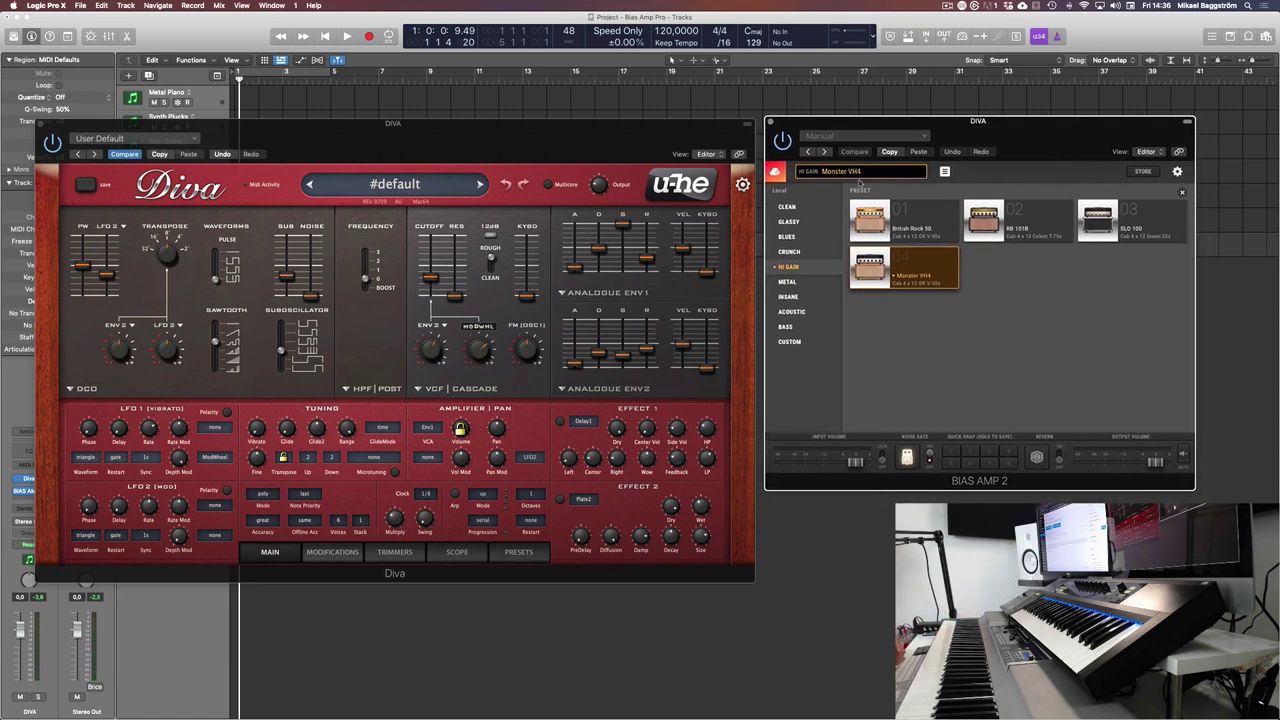
# Step: Load the Metal preset Triple Treadplate and close the preset browser to show the amp
pyautogui.click(799, 284)
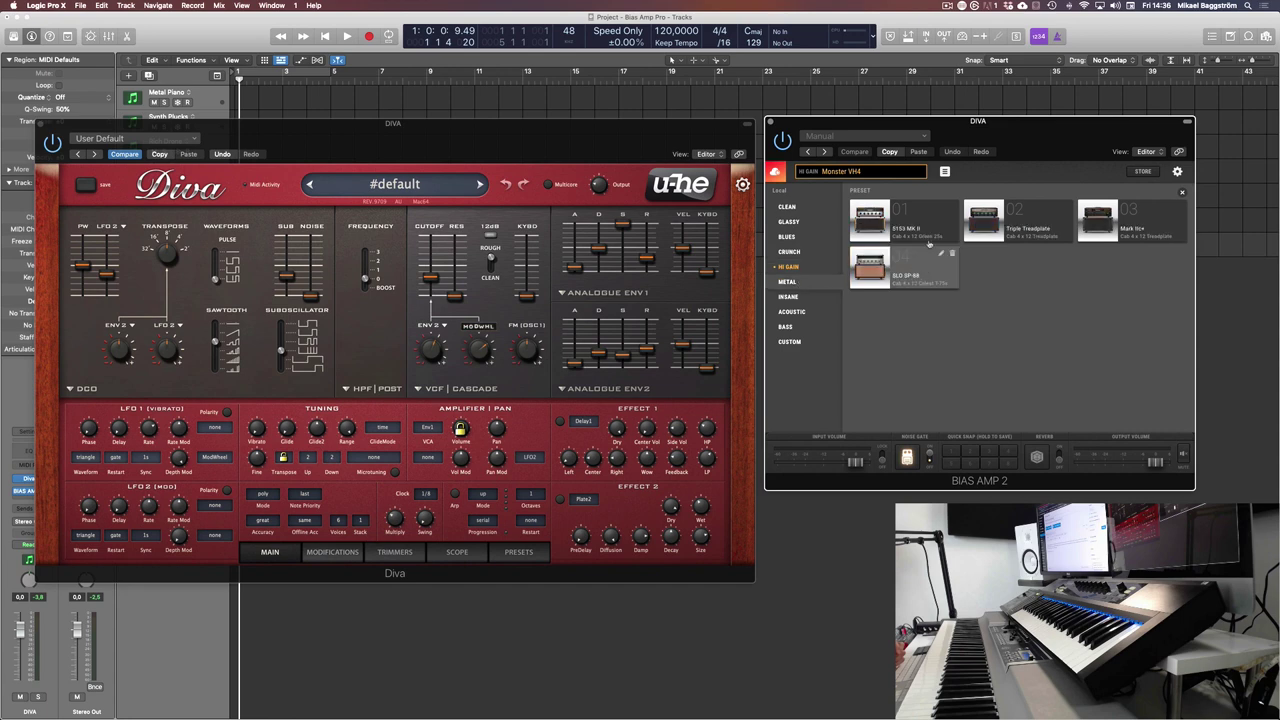
pyautogui.doubleClick(995, 230)
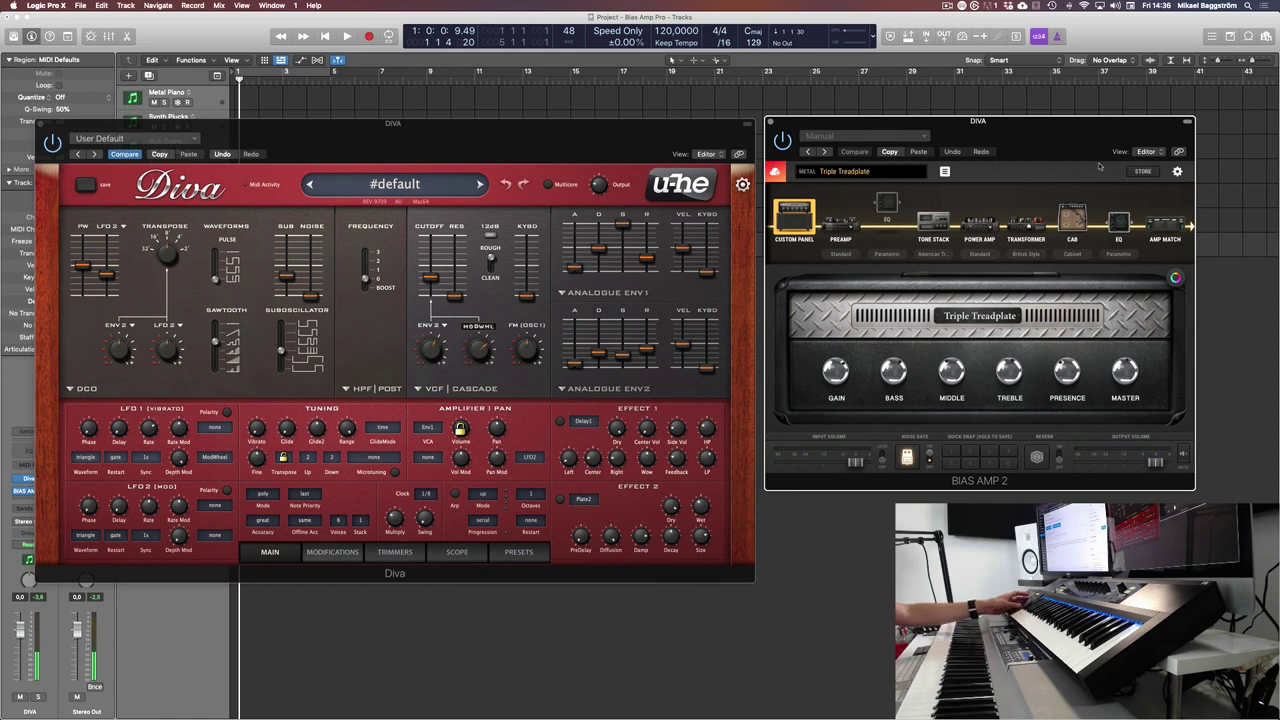
pyautogui.click(842, 172)
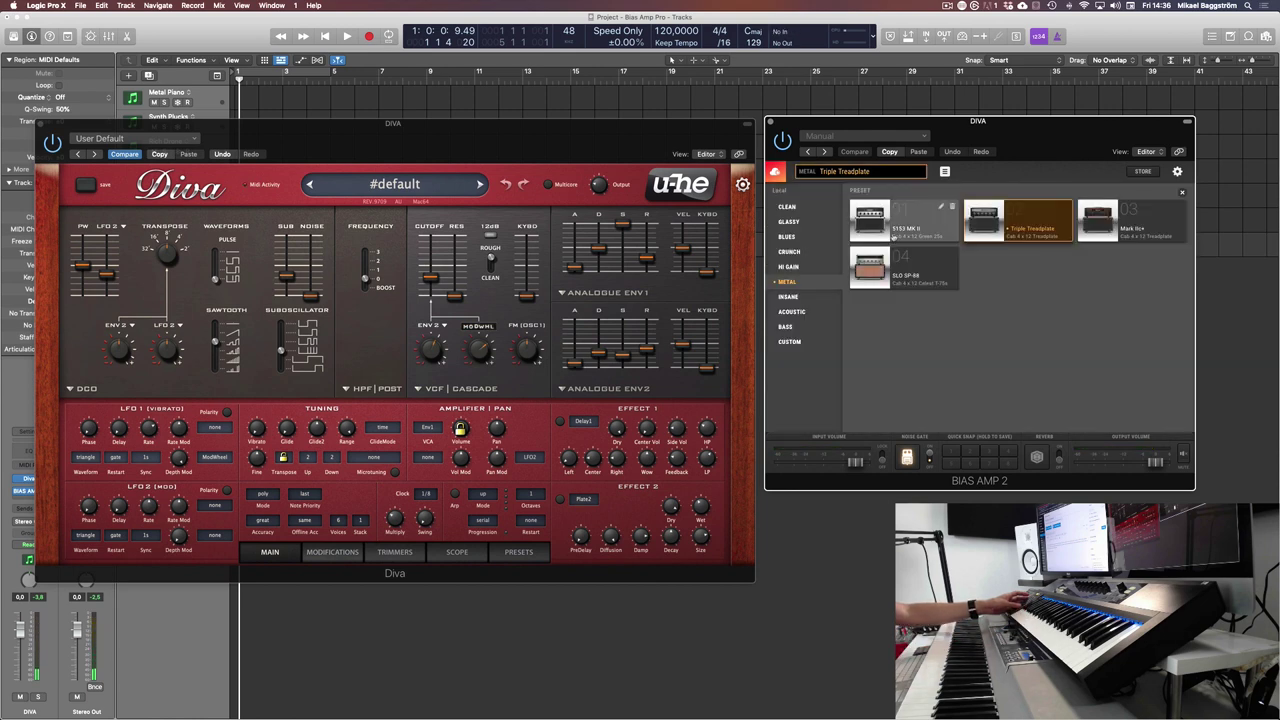
pyautogui.click(858, 174)
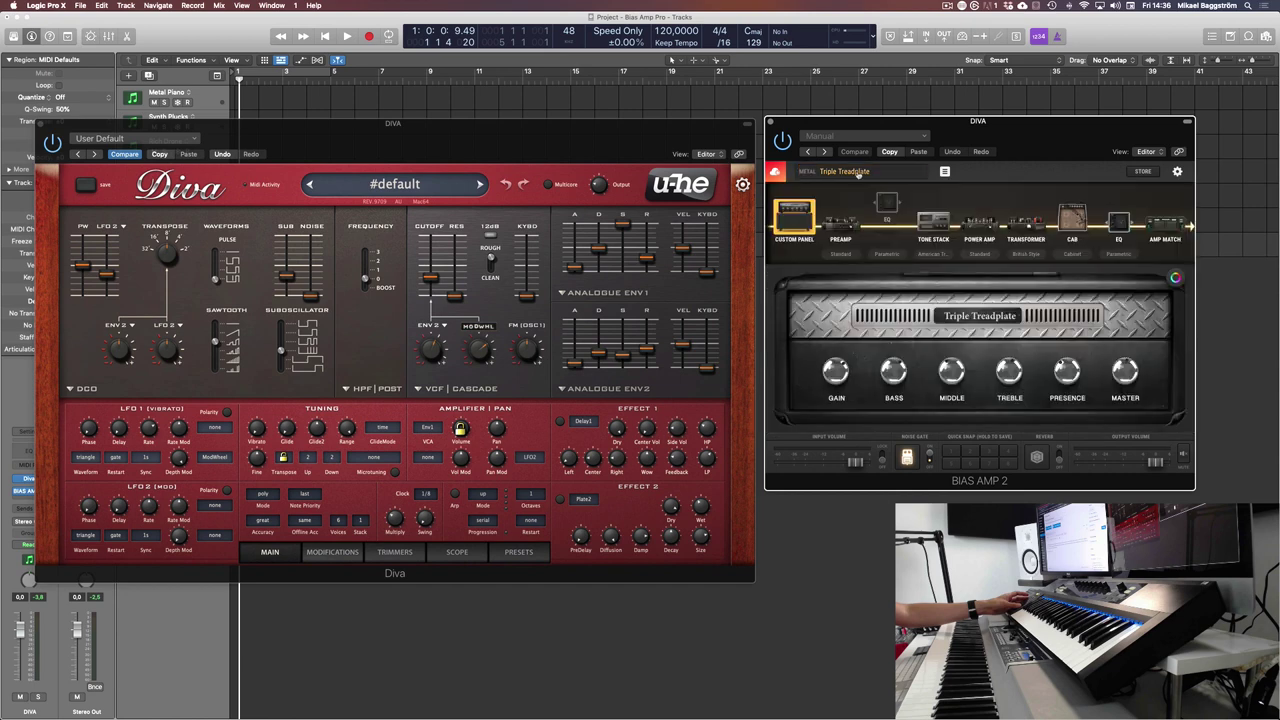
pyautogui.click(858, 174)
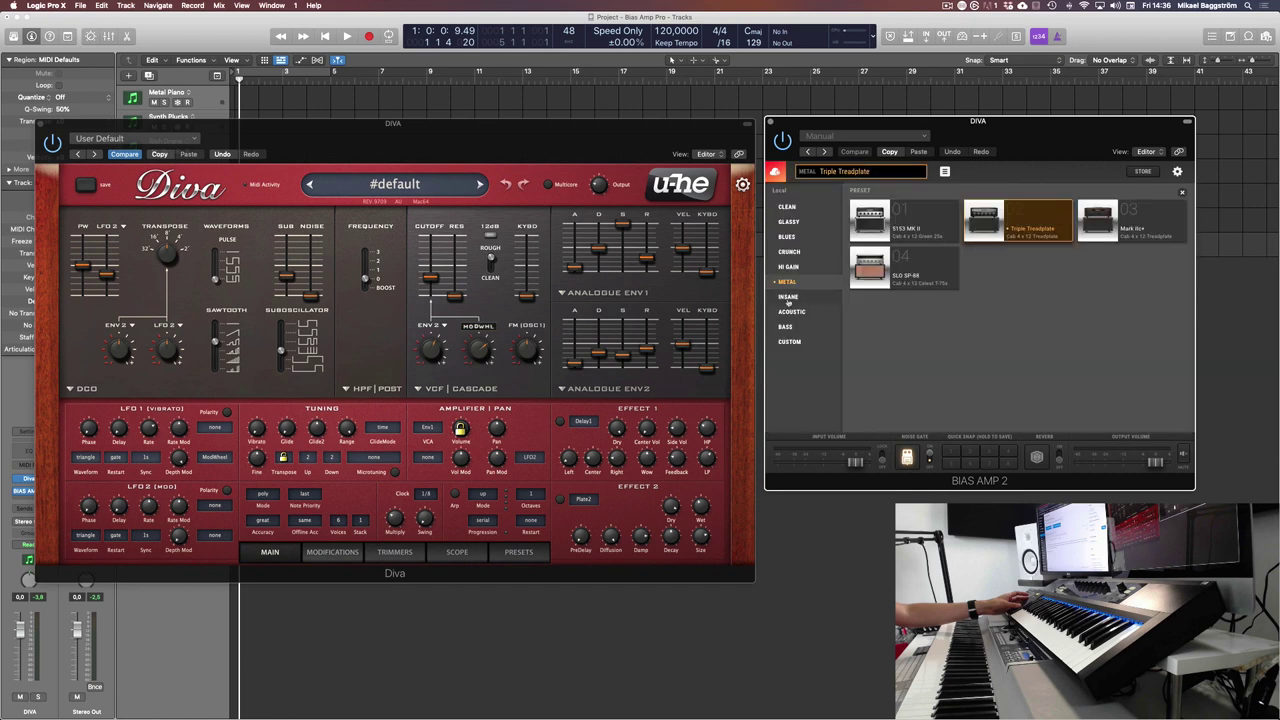
pyautogui.click(868, 198)
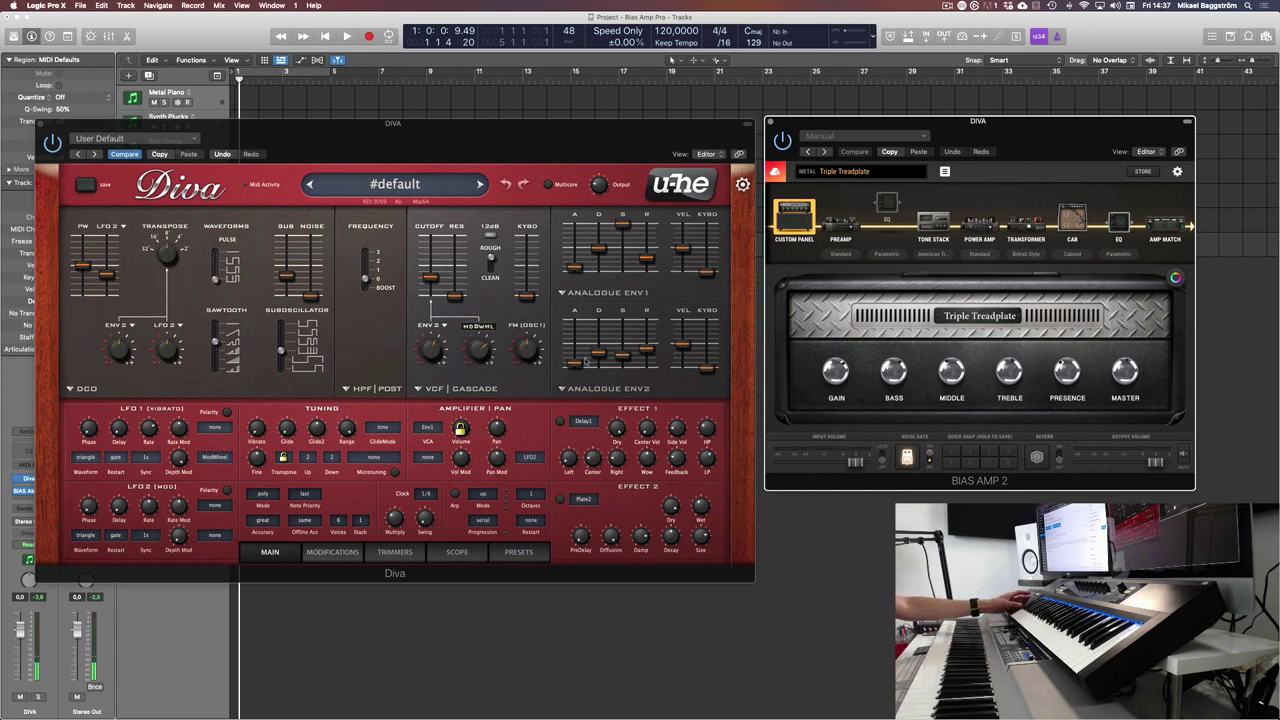
# Step: Set Diva's cutoff 58, resonance 0, Env2 mod 92, Env2 decay 22, sustain 8, Env1 velocity 61
pyautogui.moveTo(604, 360); pyautogui.dragTo(688, 320)
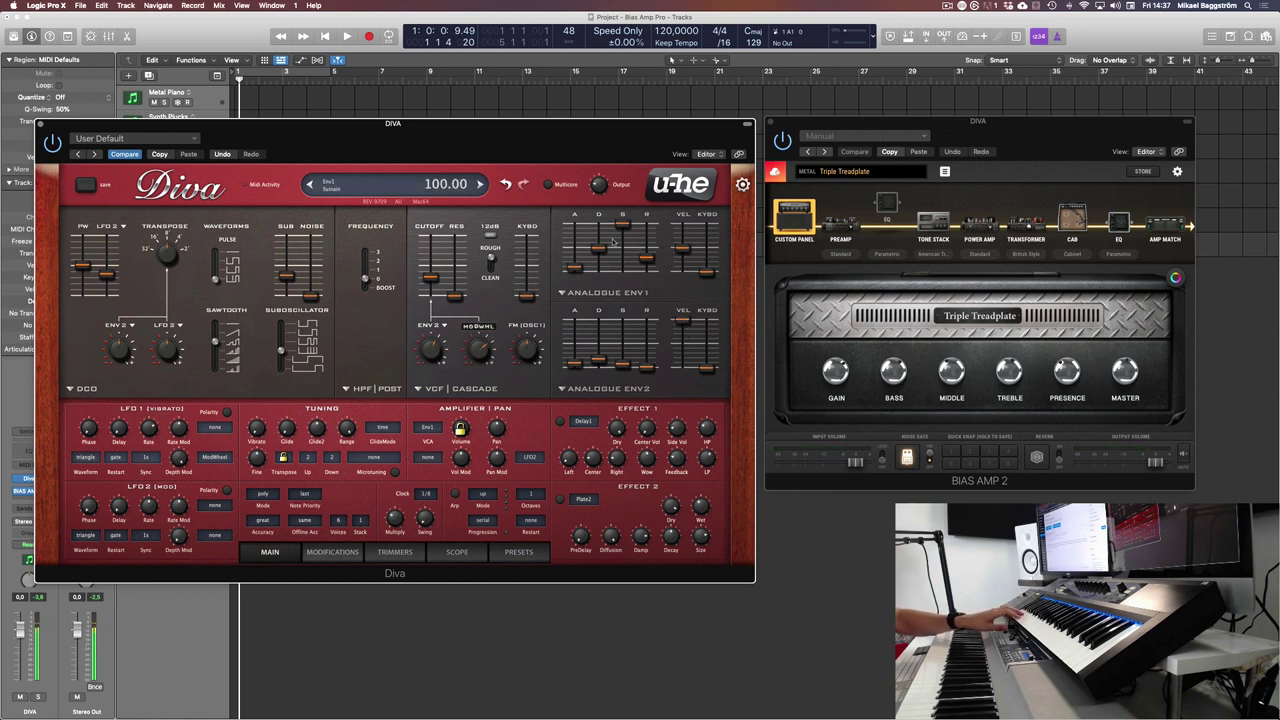
pyautogui.moveTo(436, 278); pyautogui.dragTo(441, 326)
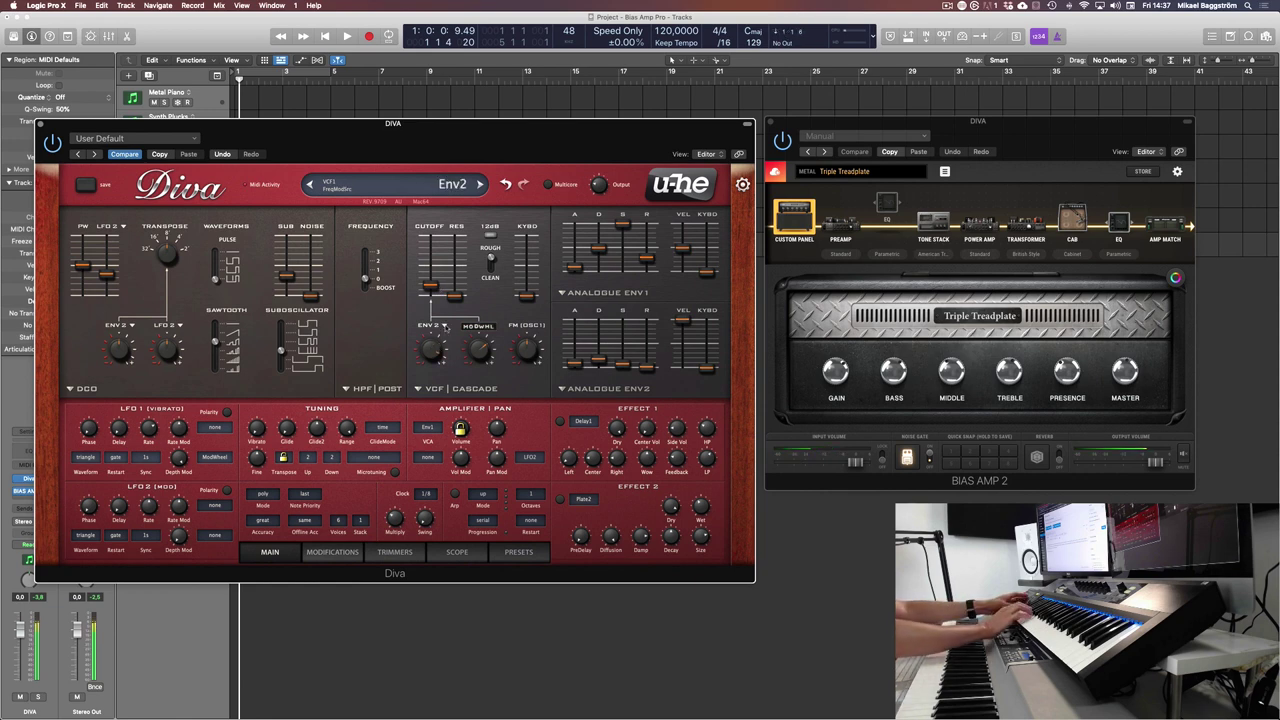
pyautogui.moveTo(433, 350); pyautogui.dragTo(436, 366)
pyautogui.moveTo(454, 294)
pyautogui.mouseDown()
pyautogui.moveTo(454, 280)
pyautogui.moveTo(430, 289)
pyautogui.mouseUp()
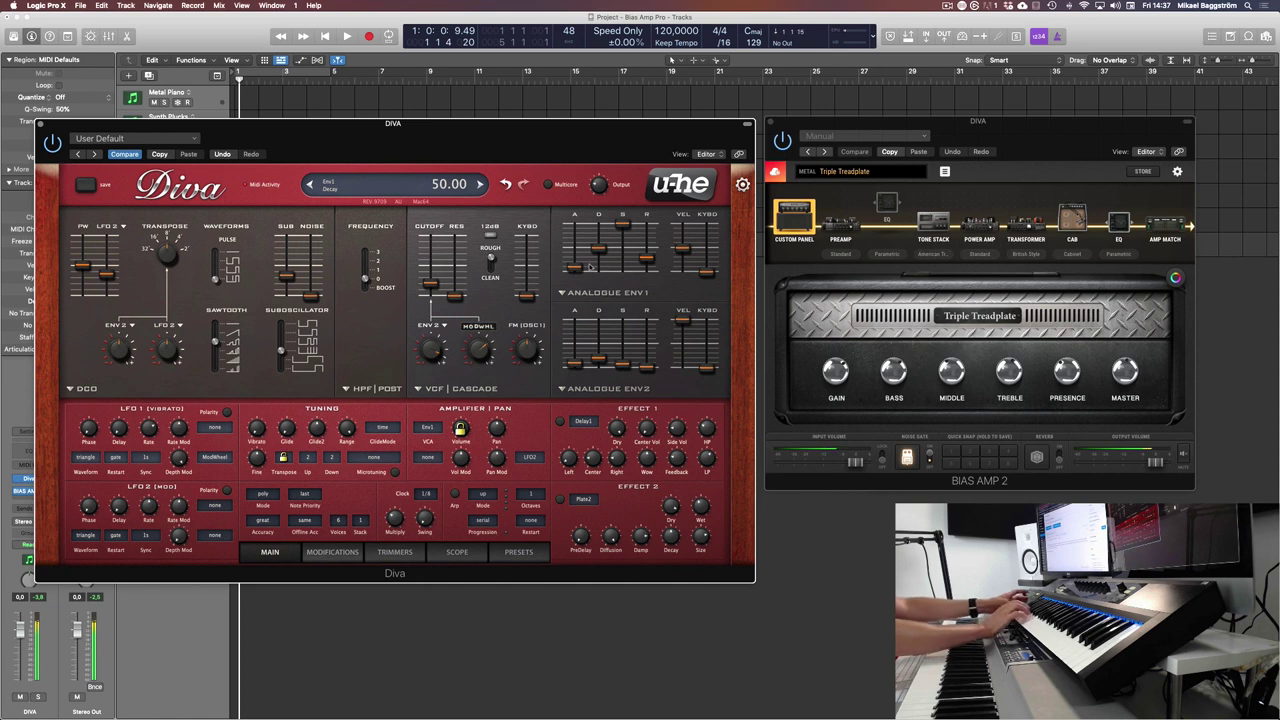
pyautogui.moveTo(598, 366); pyautogui.dragTo(601, 360)
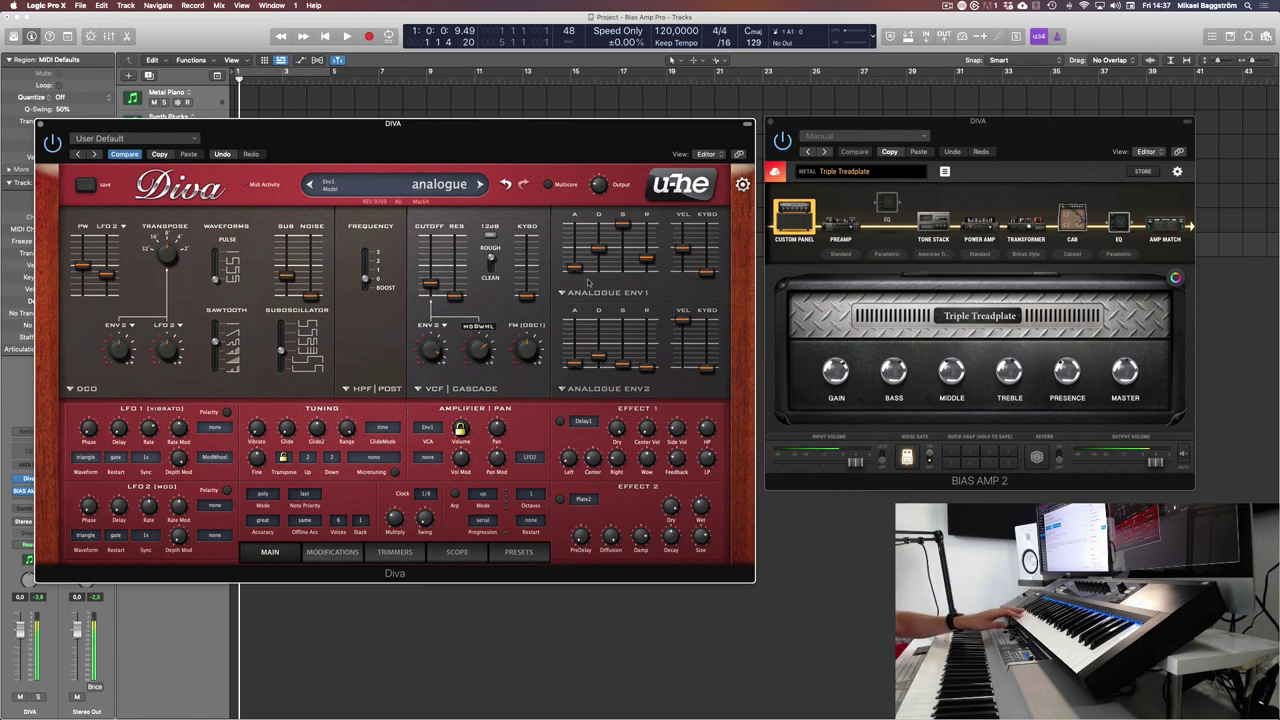
pyautogui.moveTo(622, 362); pyautogui.dragTo(627, 367)
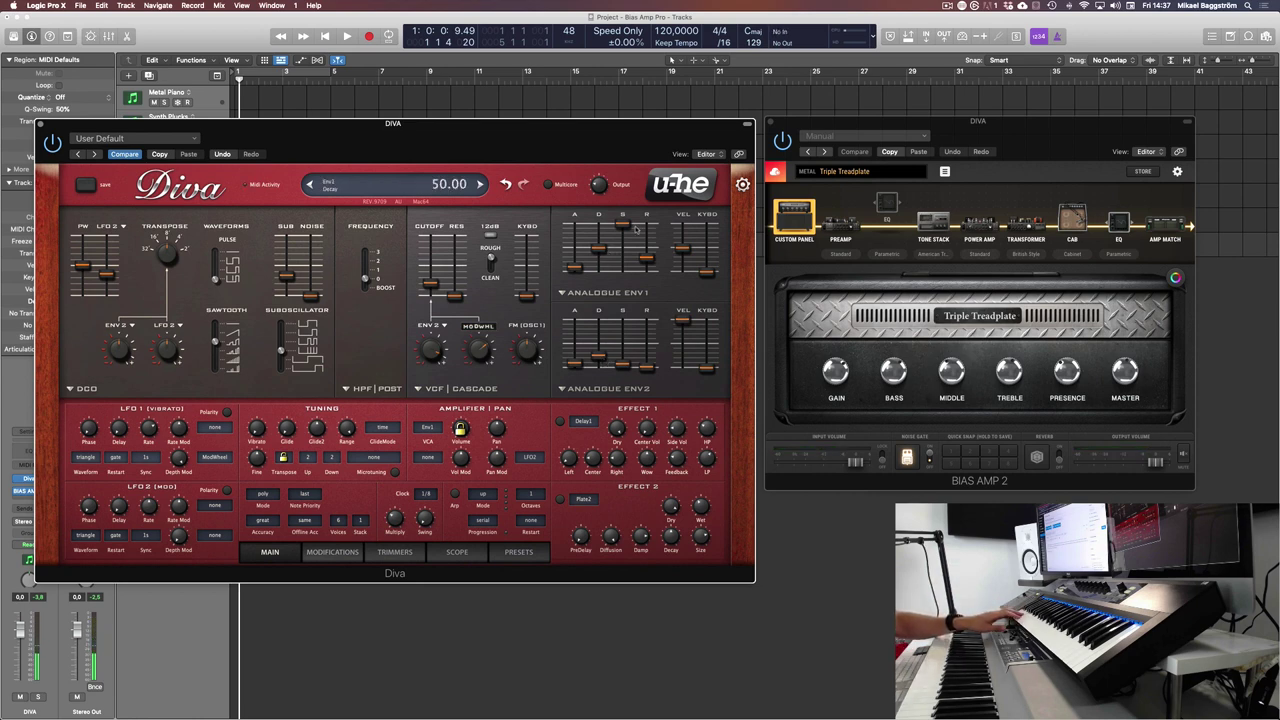
pyautogui.moveTo(675, 246); pyautogui.dragTo(681, 239)
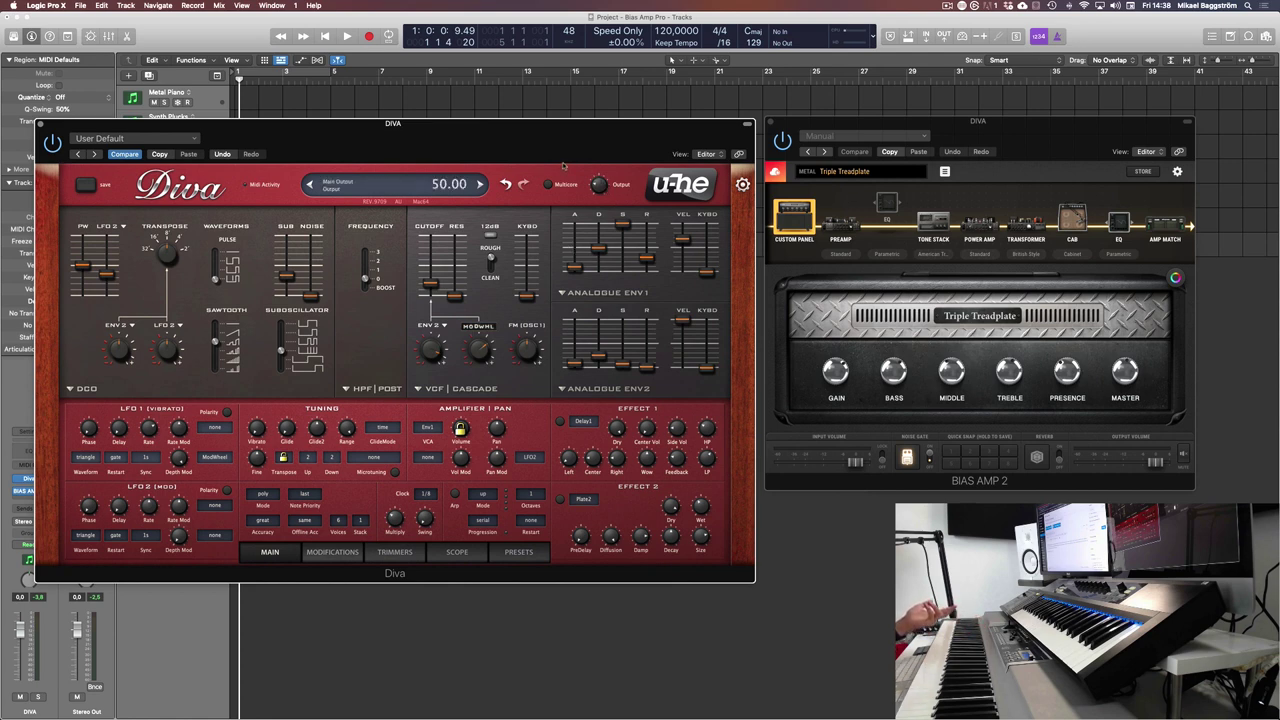
# Step: Open Diva's full preset browser to the bass folder and try HS Compressor Bass
pyautogui.click(400, 186)
pyautogui.click(434, 135)
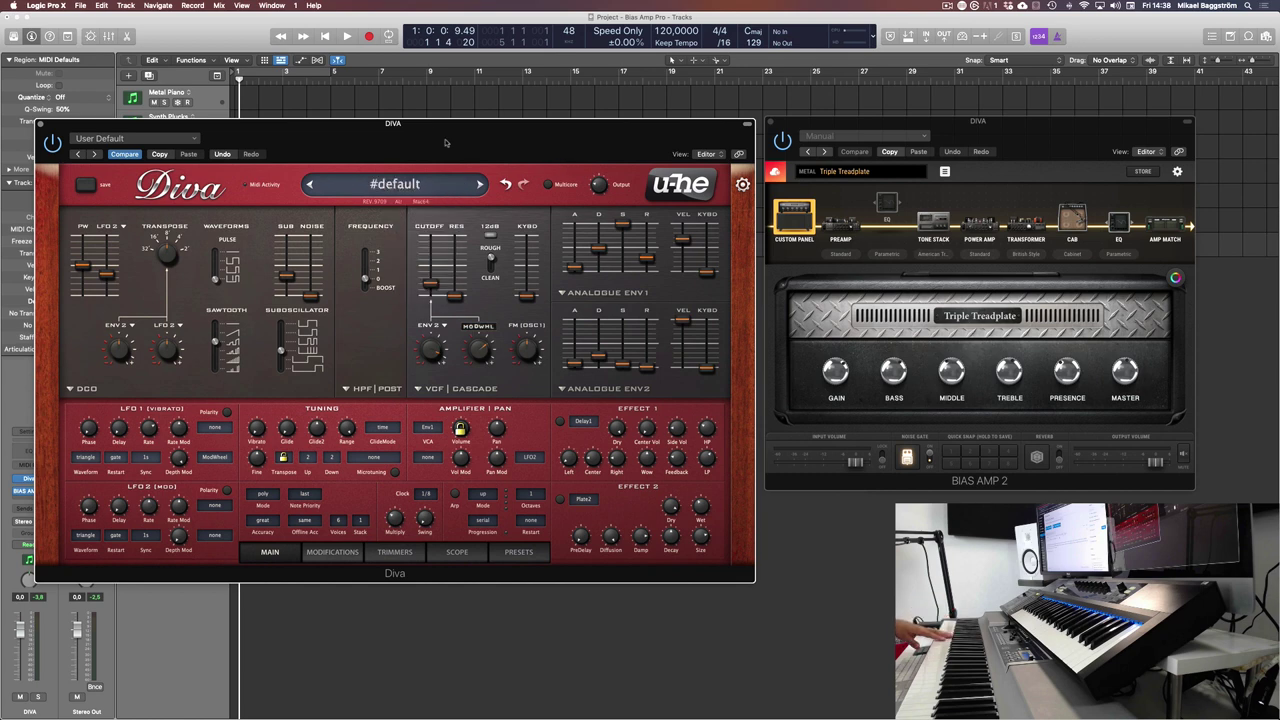
pyautogui.click(518, 552)
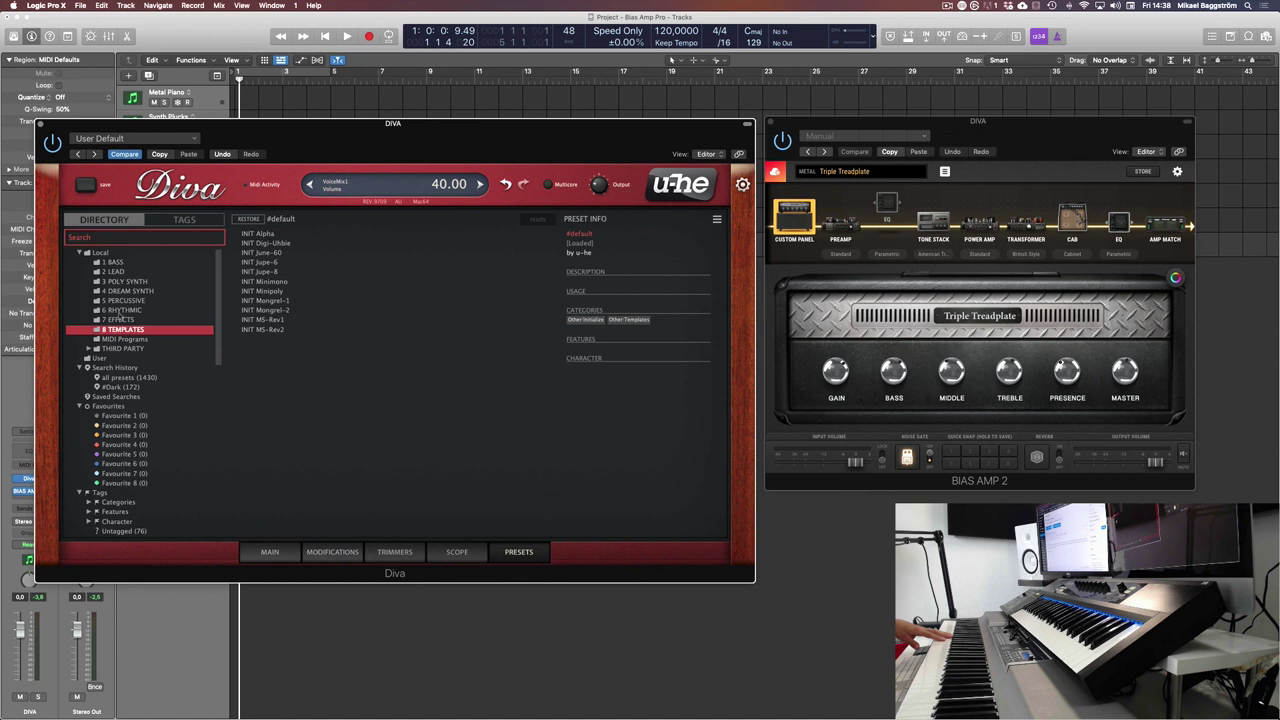
pyautogui.click(123, 265)
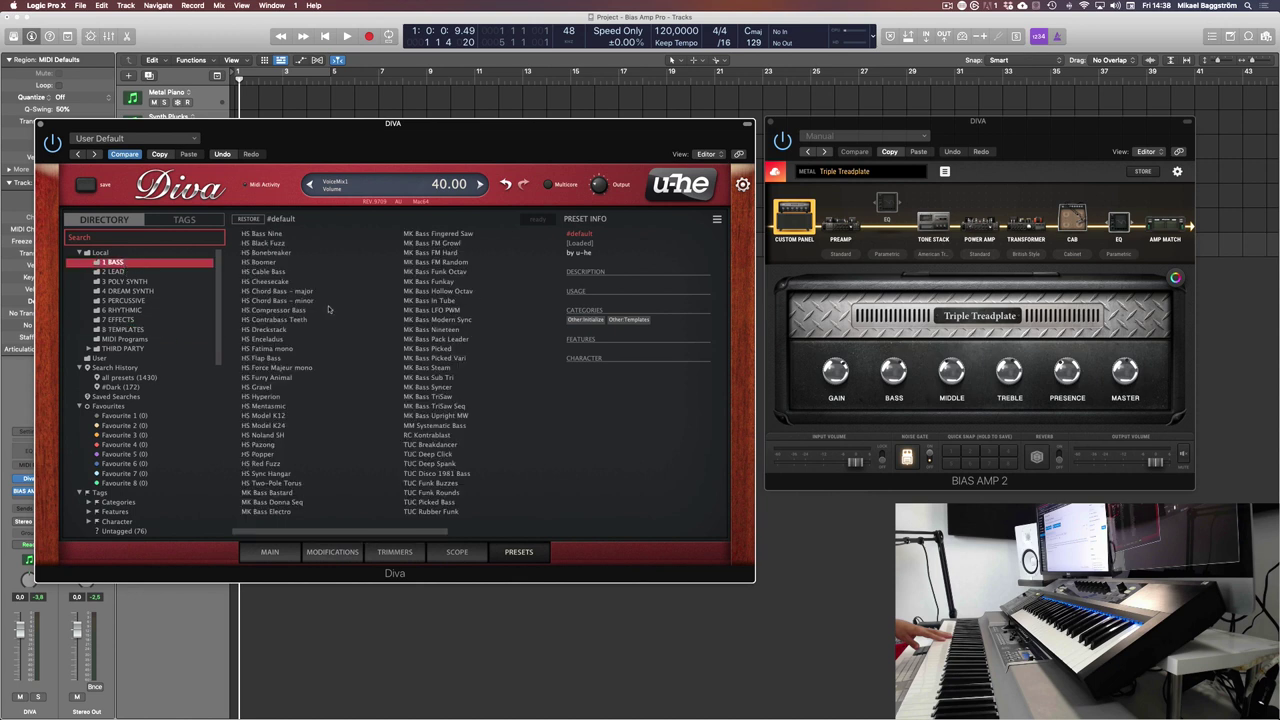
pyautogui.click(328, 310)
# Step: Audition MK Bass Funkay, then settle on the MK Bass In Tube patch
pyautogui.click(843, 137)
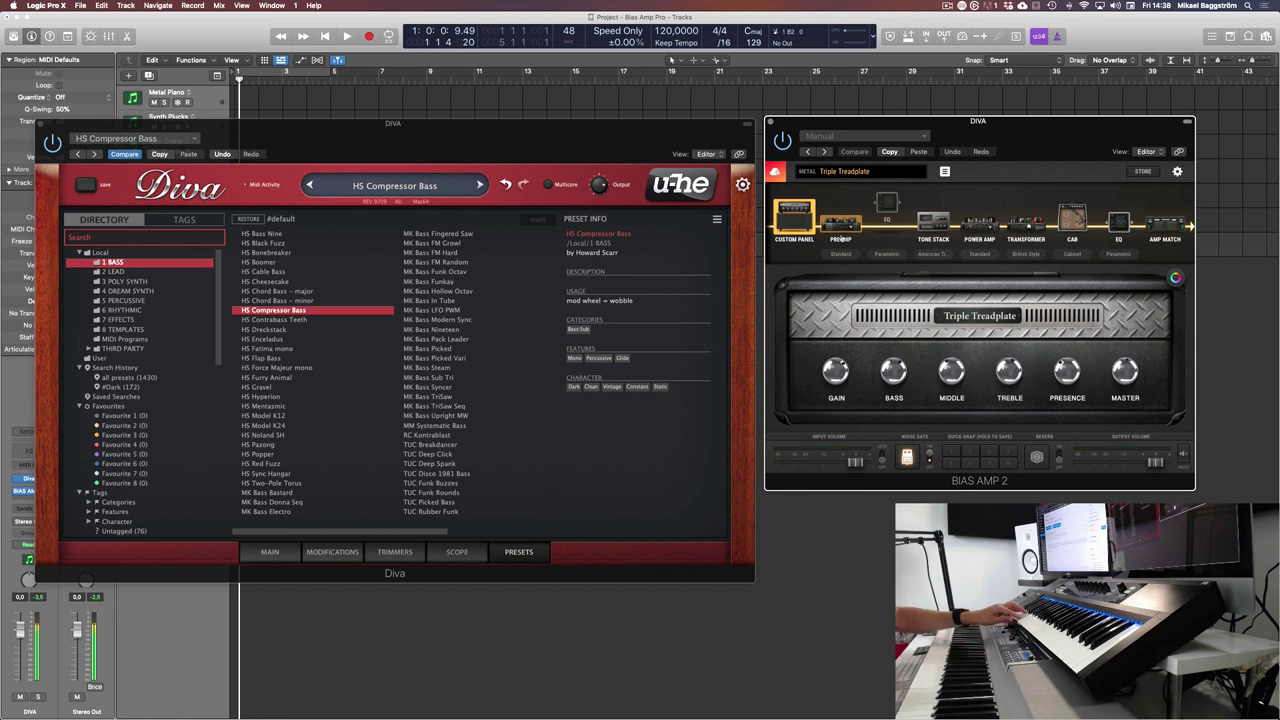
pyautogui.click(440, 282)
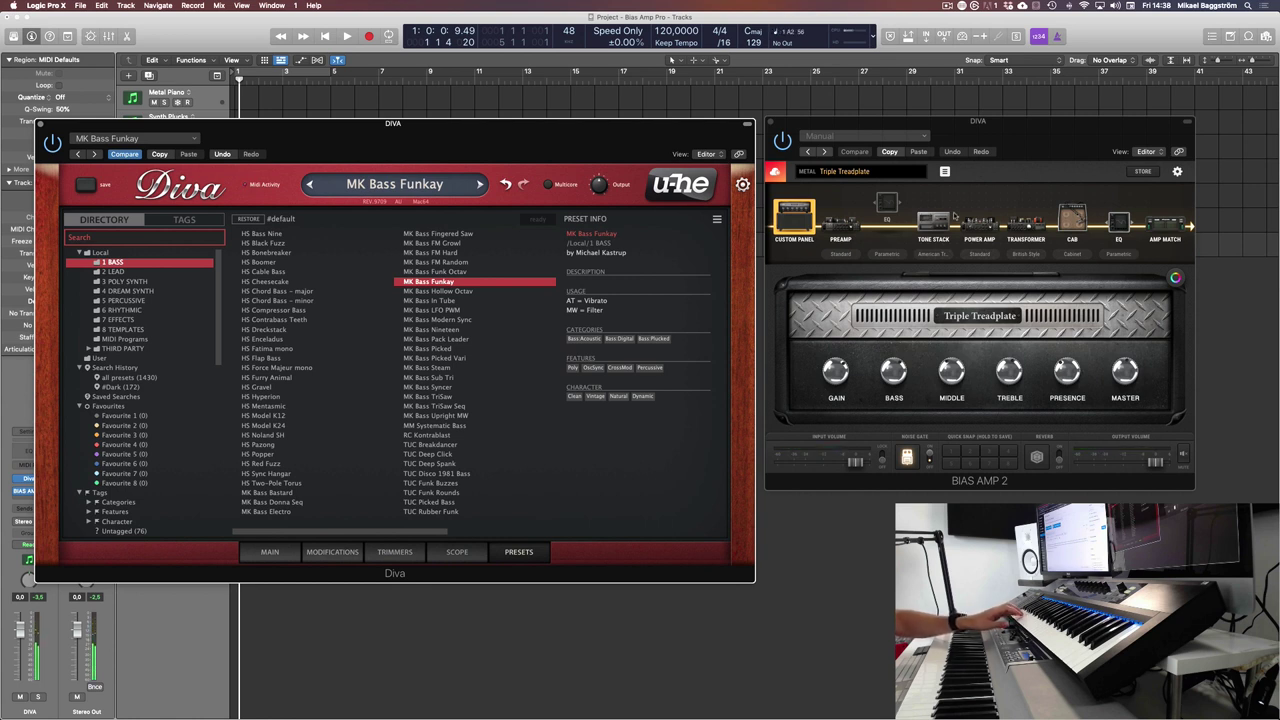
pyautogui.click(459, 301)
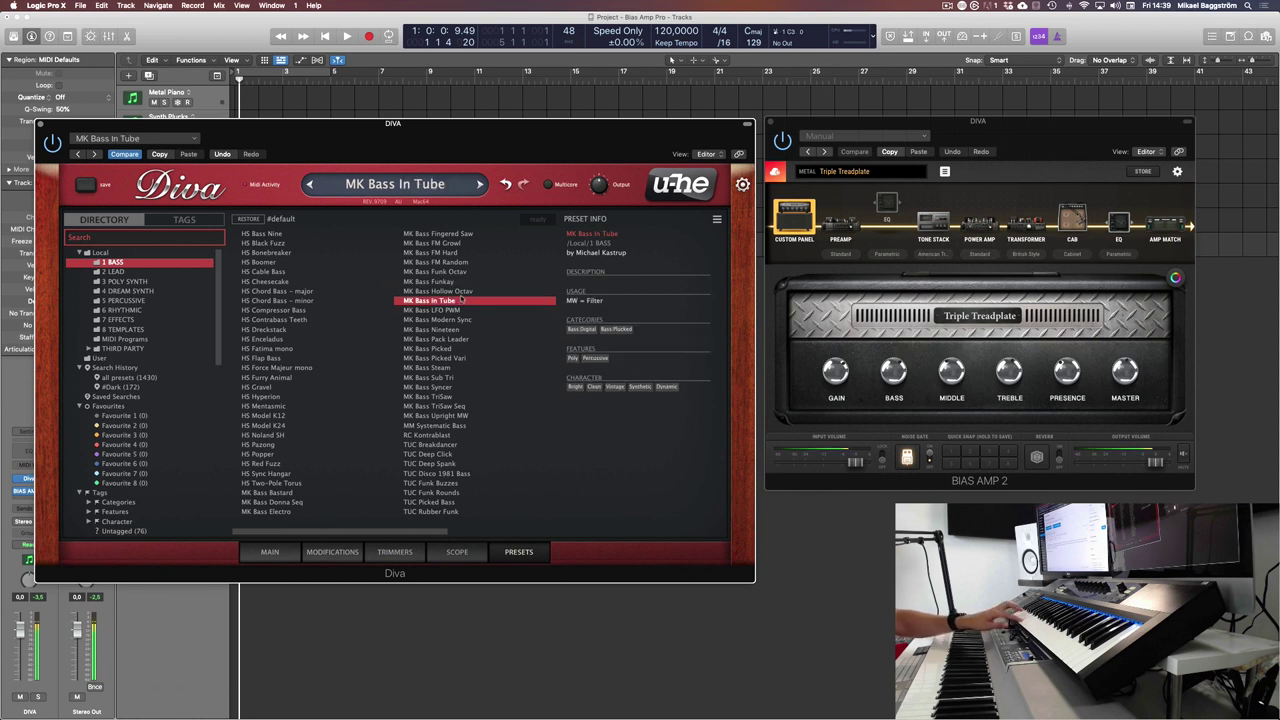
pyautogui.click(779, 132)
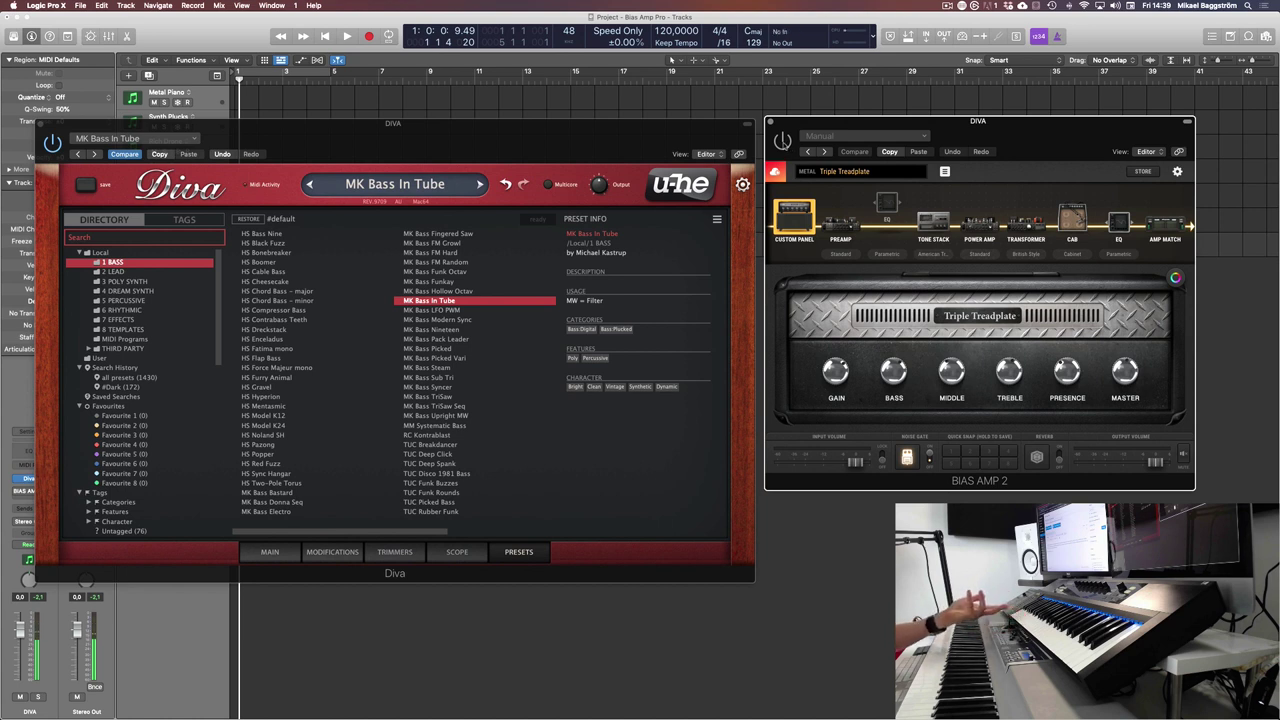
# Step: Load the Metal preset Mark IIc+ in BIAS AMP 2 and return to the amp view
pyautogui.click(845, 173)
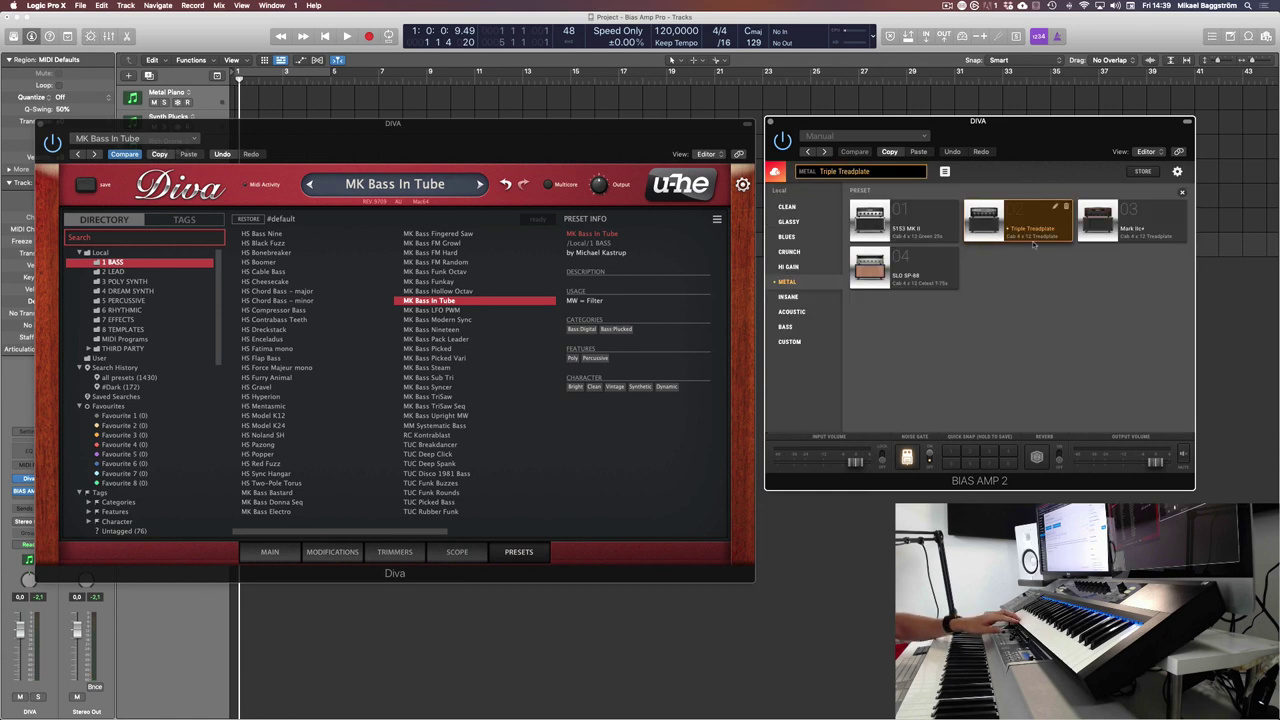
pyautogui.click(1140, 237)
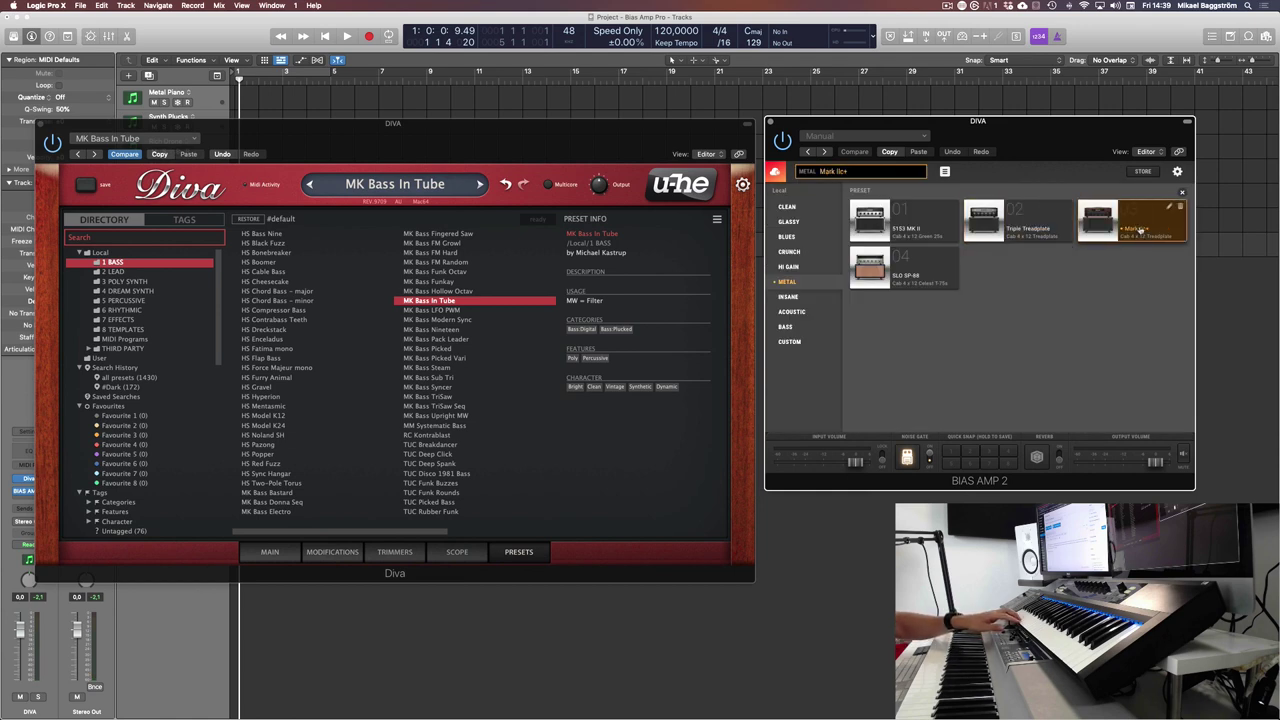
pyautogui.doubleClick(1138, 235)
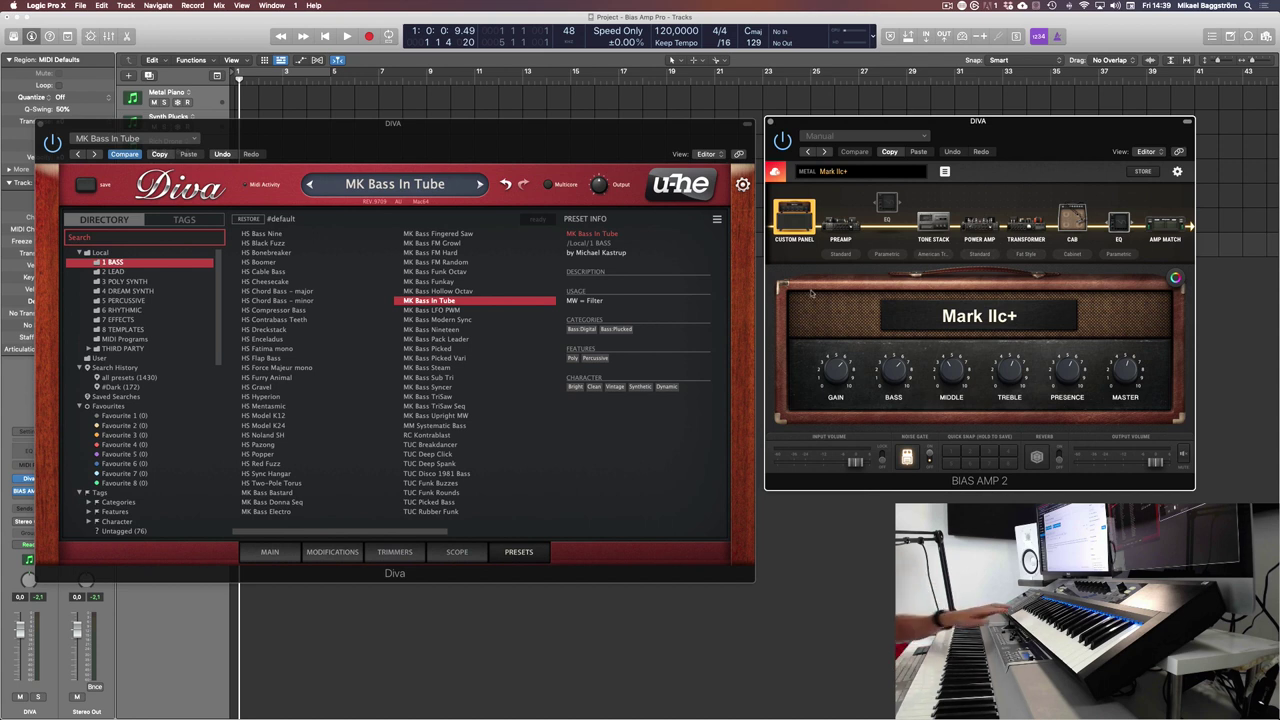
pyautogui.moveTo(1059, 153); pyautogui.dragTo(1056, 158)
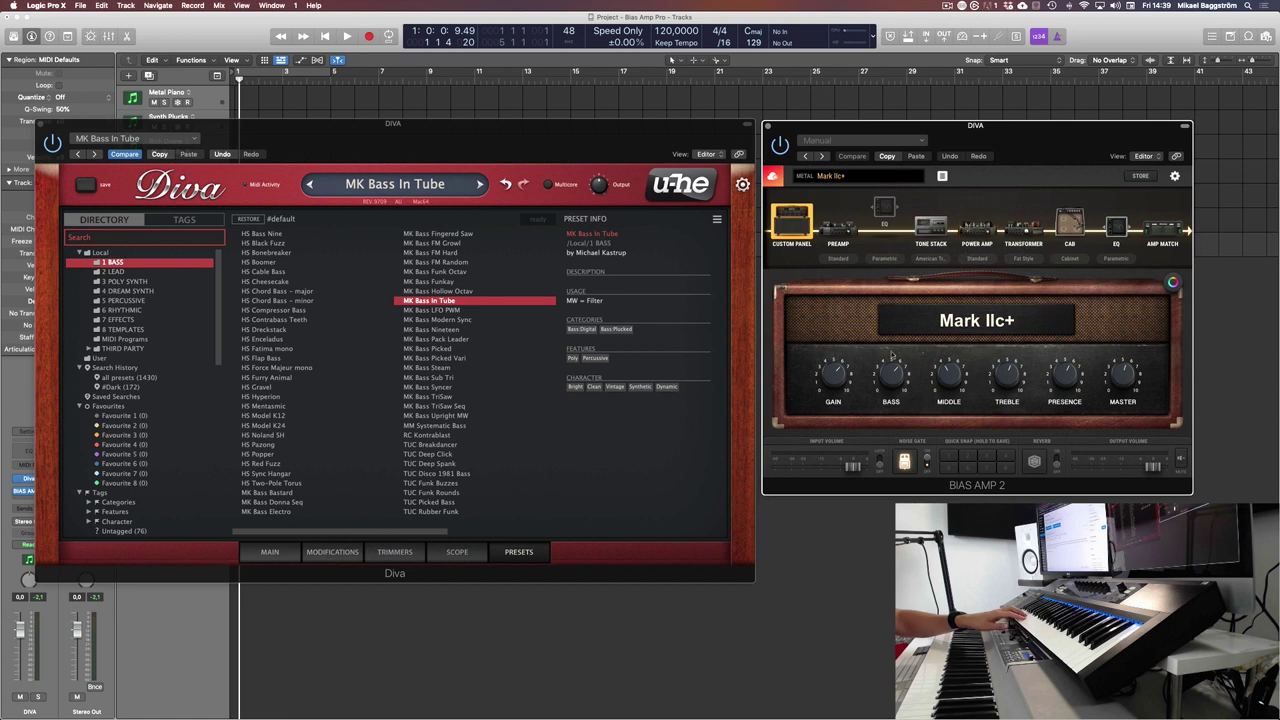
pyautogui.click(850, 176)
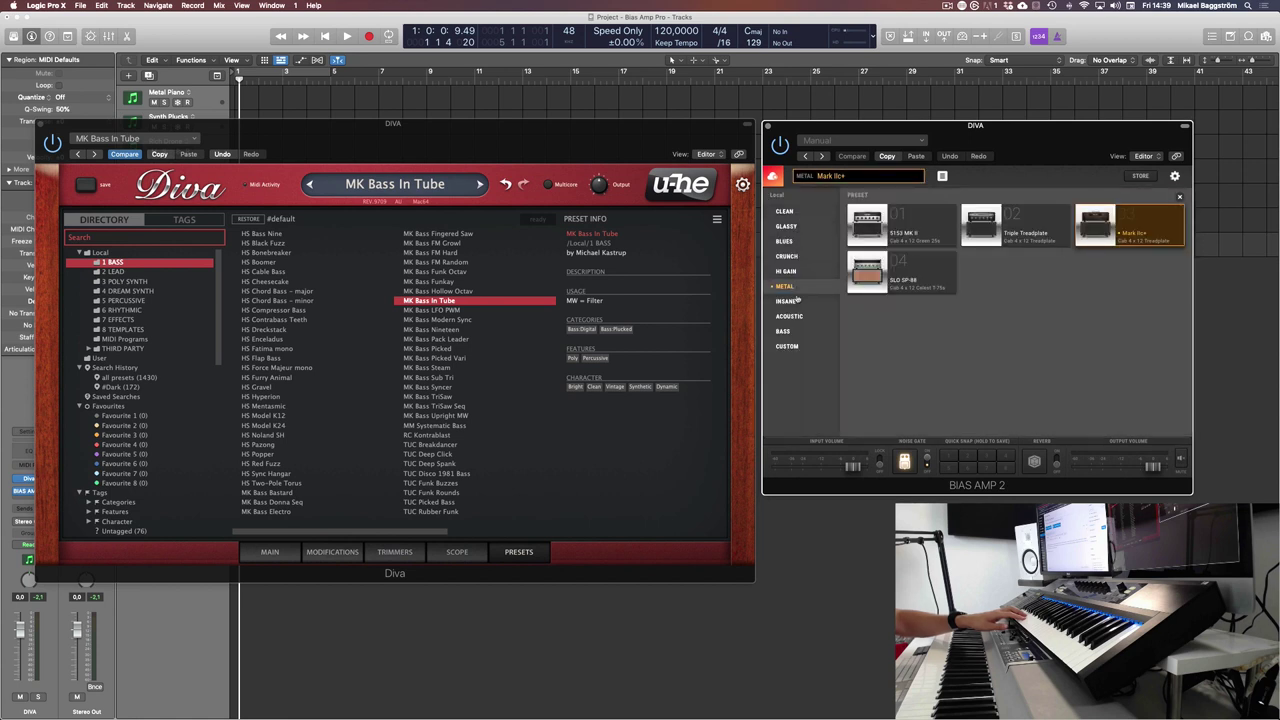
pyautogui.click(858, 182)
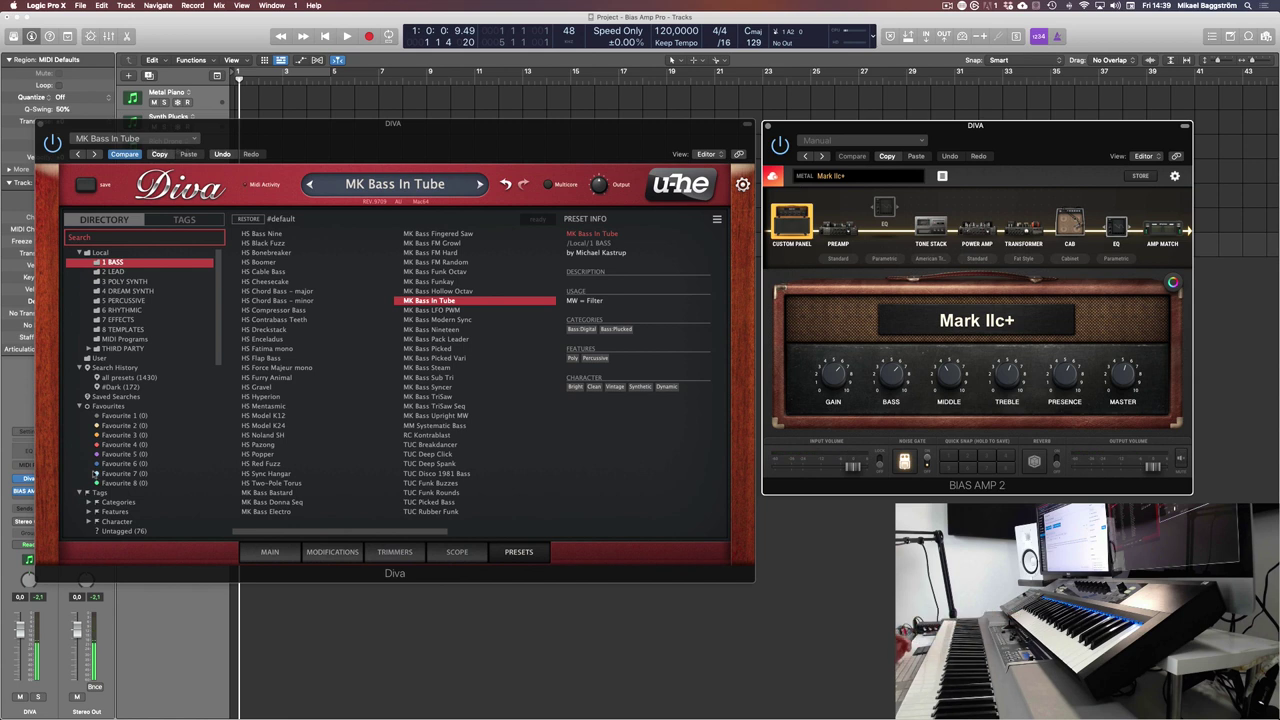
# Step: Insert a stereo ChromaVerb below BIAS AMP 2, then open and close its window
pyautogui.click(26, 499)
pyautogui.moveTo(68, 548)
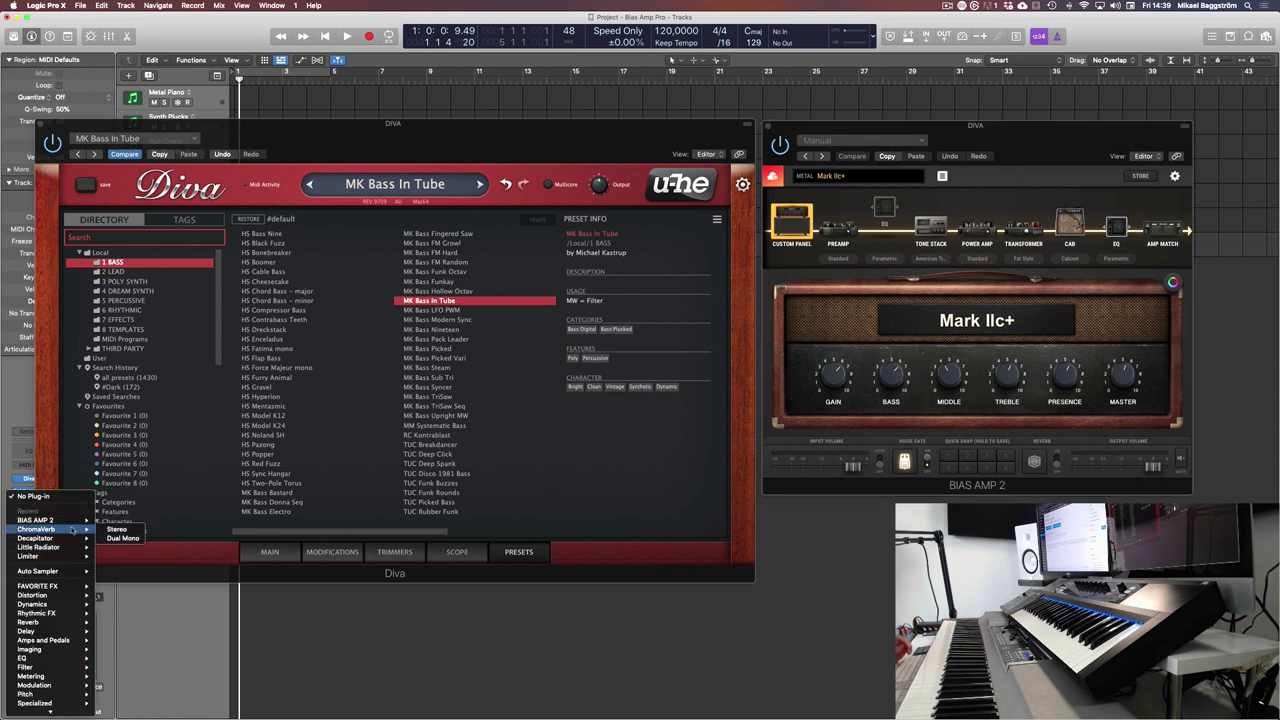
pyautogui.click(103, 531)
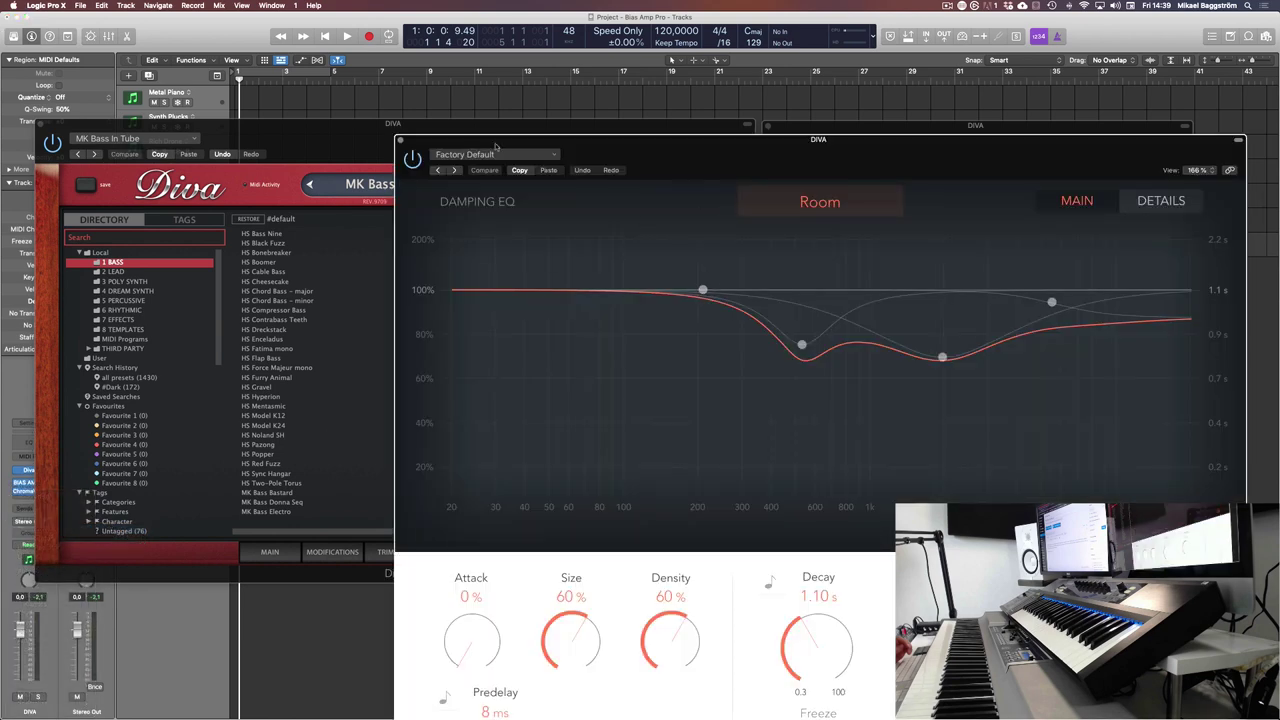
pyautogui.click(401, 142)
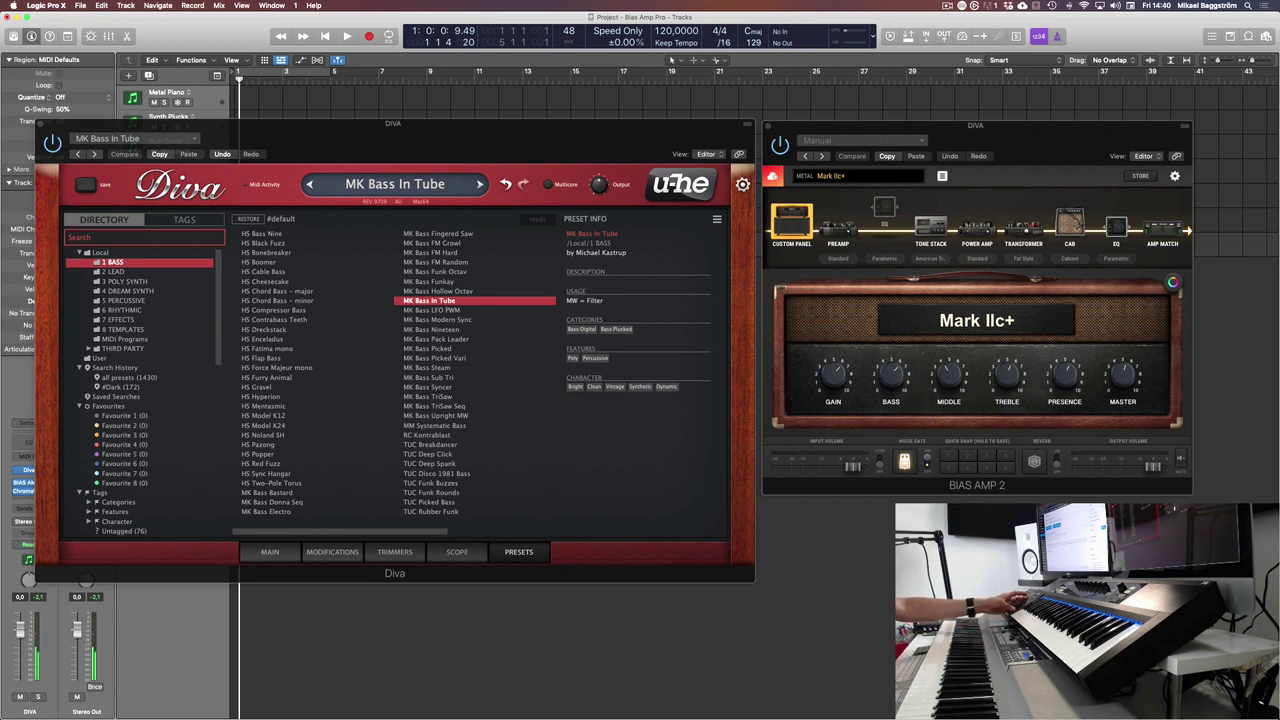
pyautogui.click(26, 491)
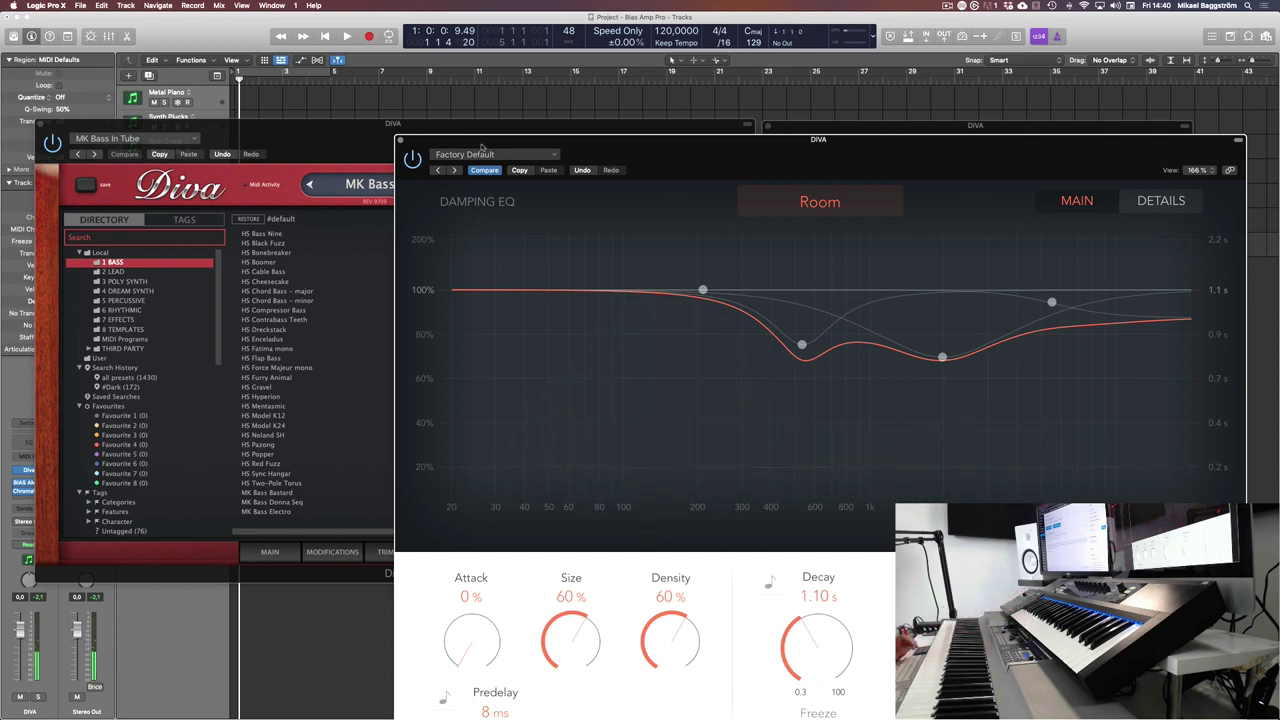
pyautogui.click(401, 140)
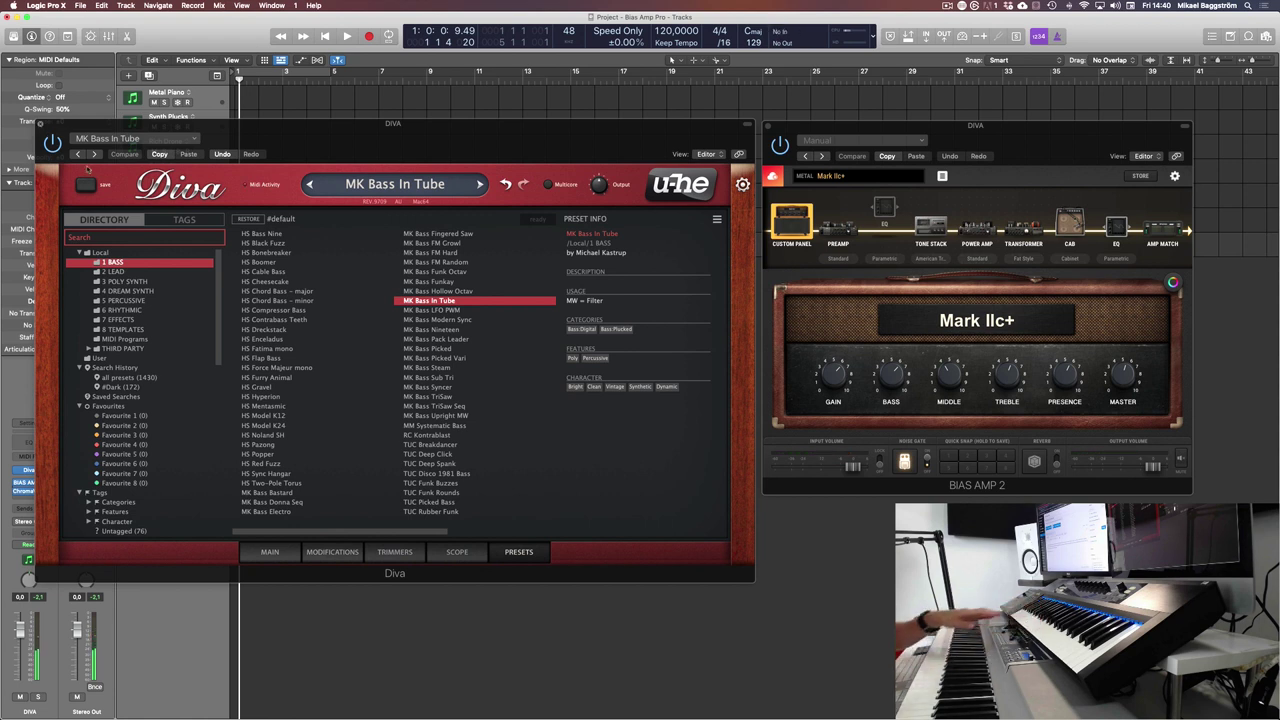
# Step: Load the Tweed Lux amp, then audition Diva bass patches, ending on MK Bass Picked
pyautogui.click(862, 181)
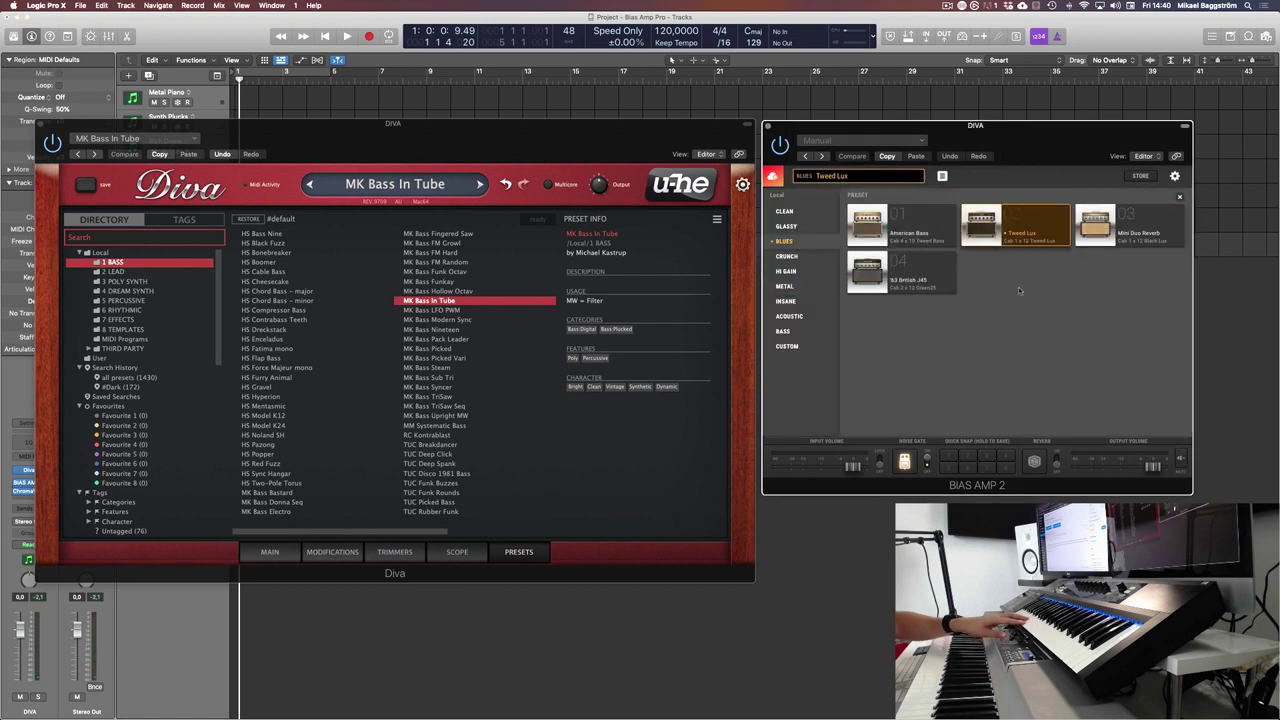
pyautogui.click(1025, 236)
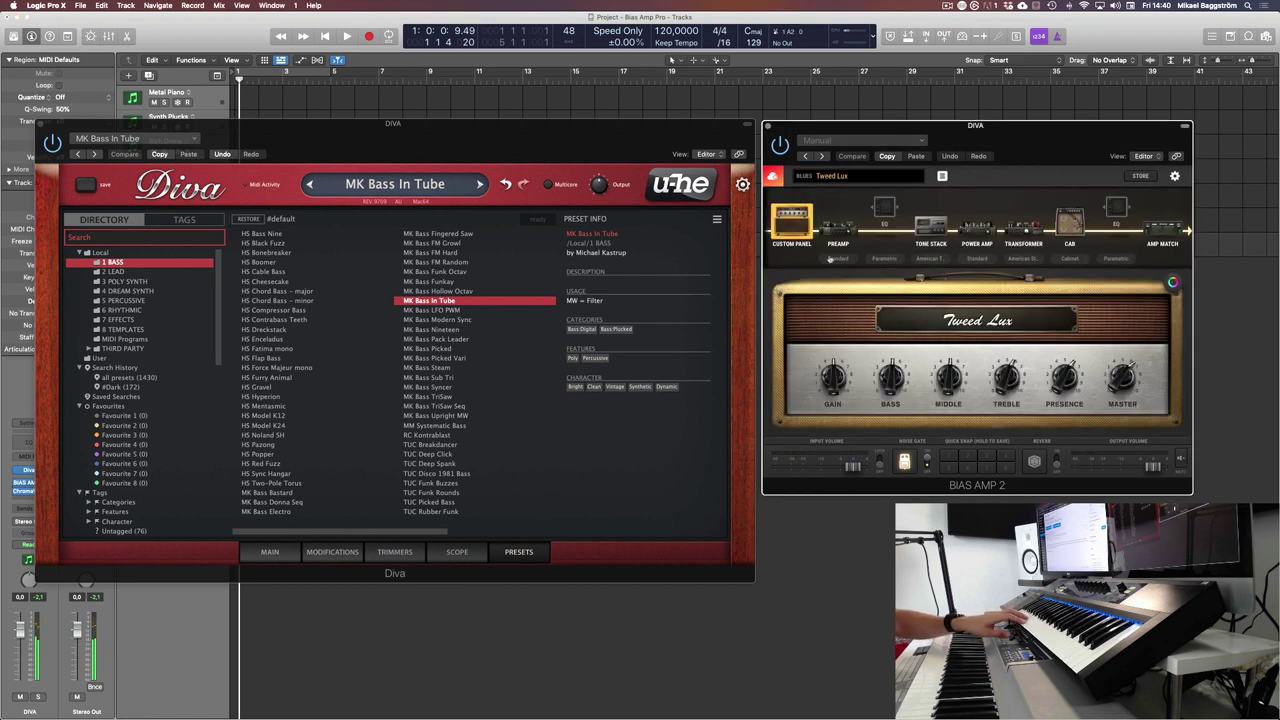
pyautogui.click(446, 274)
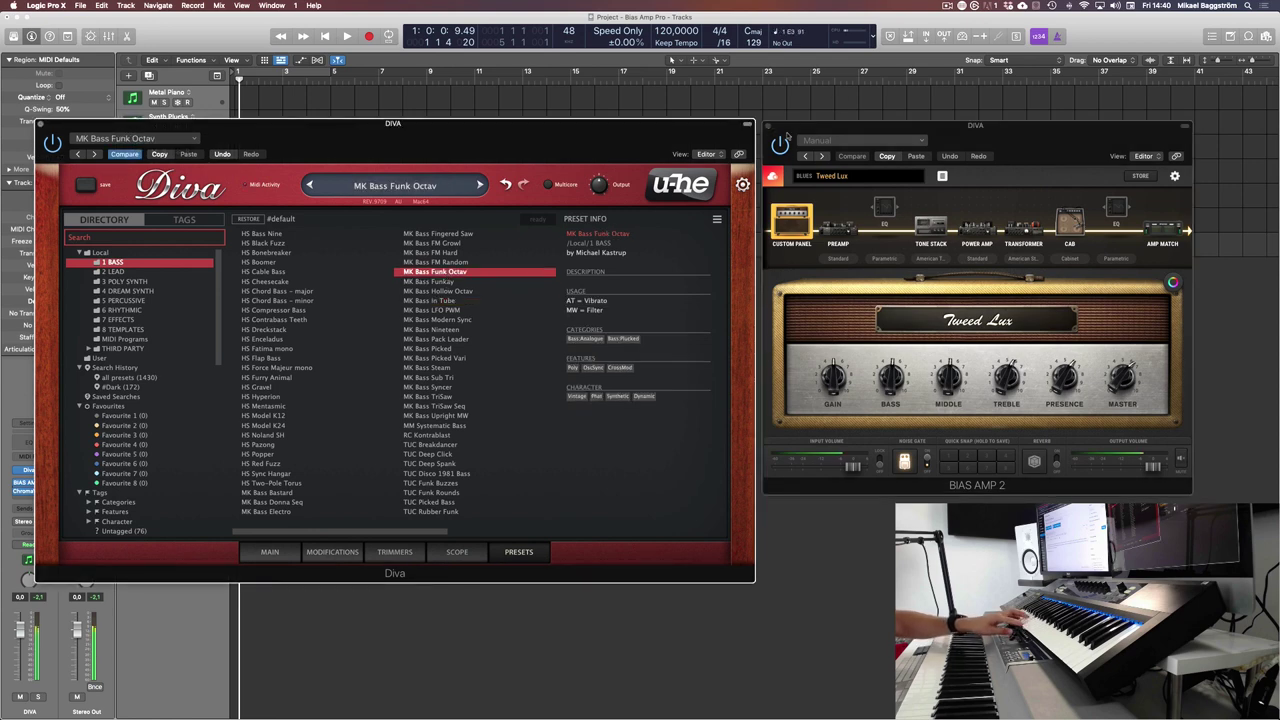
pyautogui.click(458, 368)
pyautogui.click(455, 377)
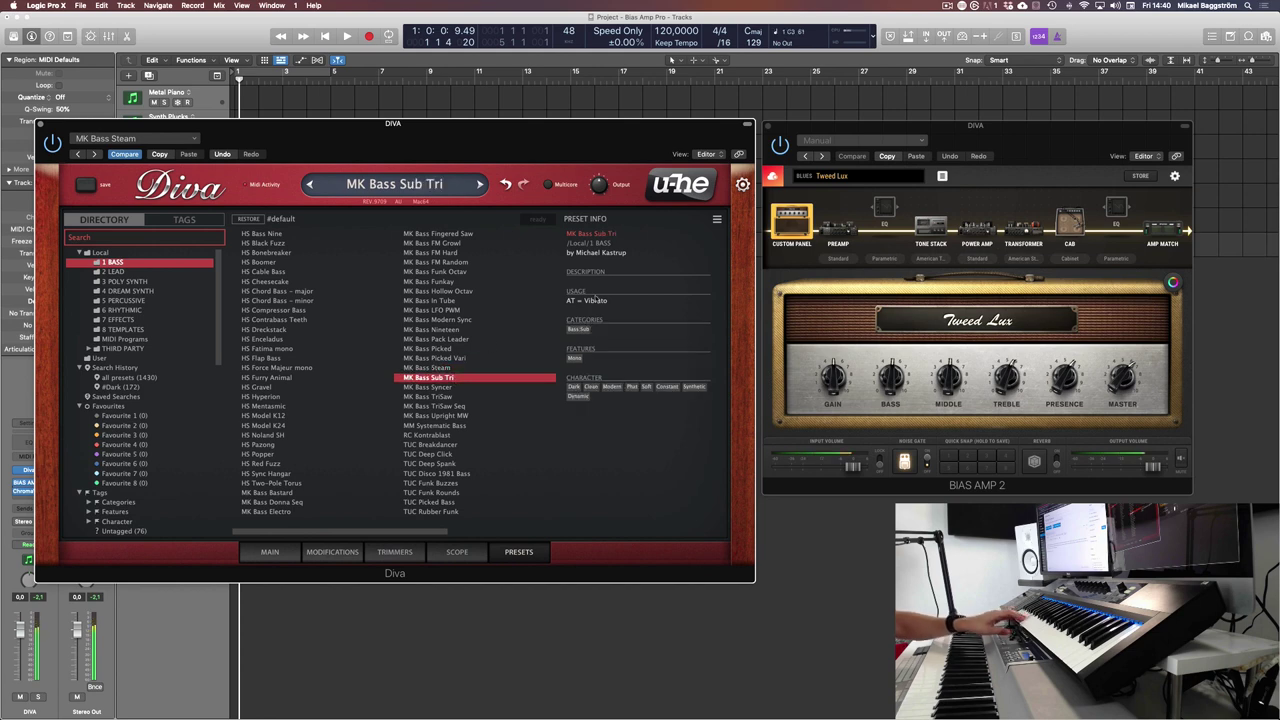
pyautogui.press('Up')
pyautogui.press('Up')
pyautogui.press('Up')
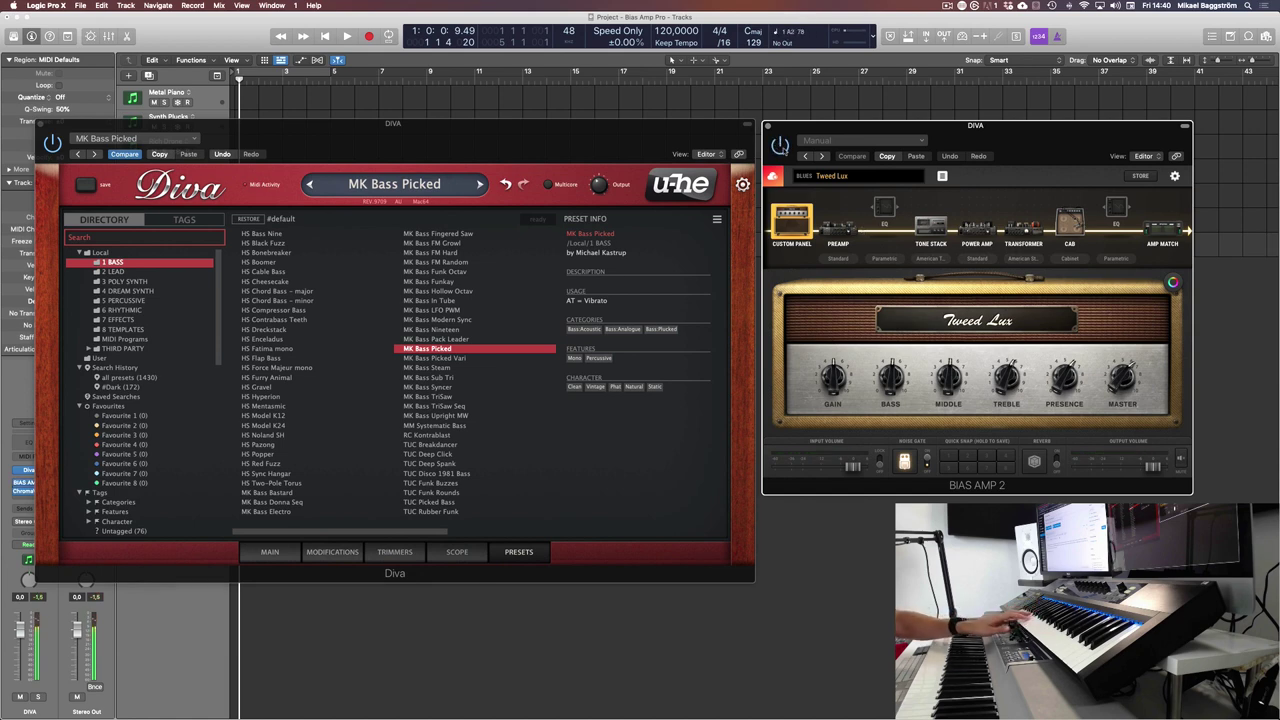
# Step: Load '69 Super Lead from the CRUNCH category of the BIAS AMP 2 browser
pyautogui.click(830, 177)
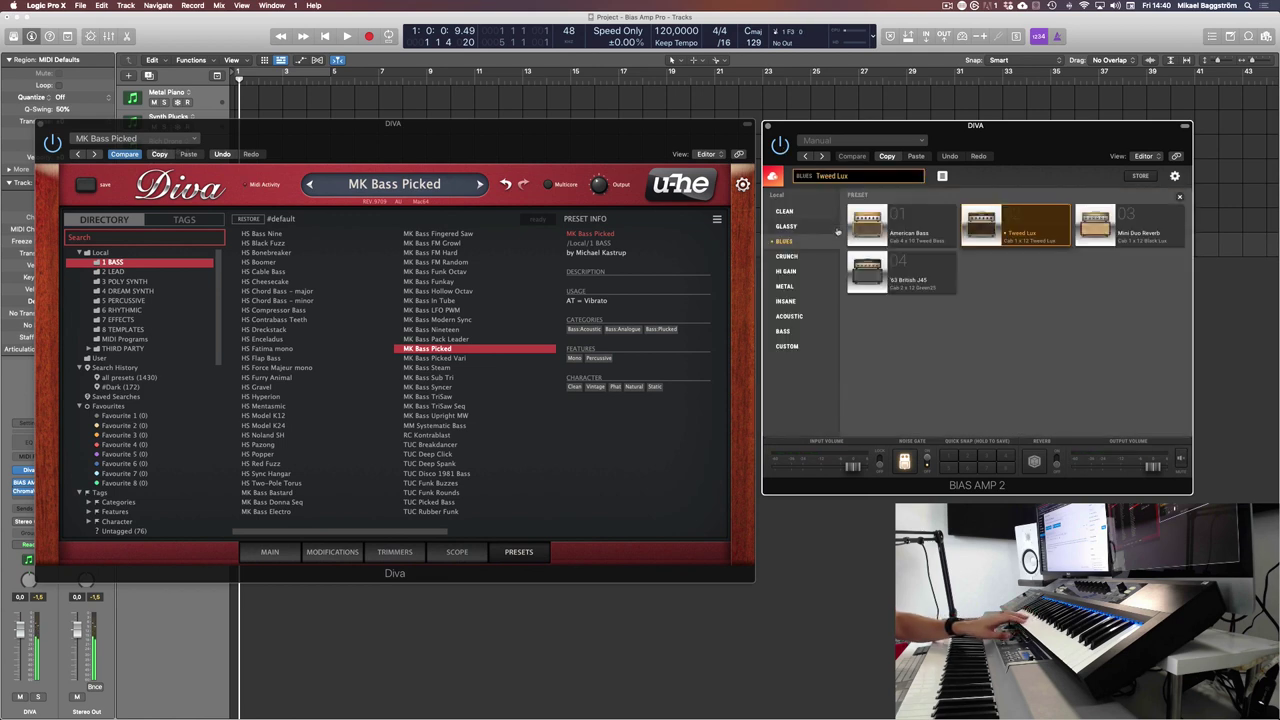
pyautogui.click(798, 257)
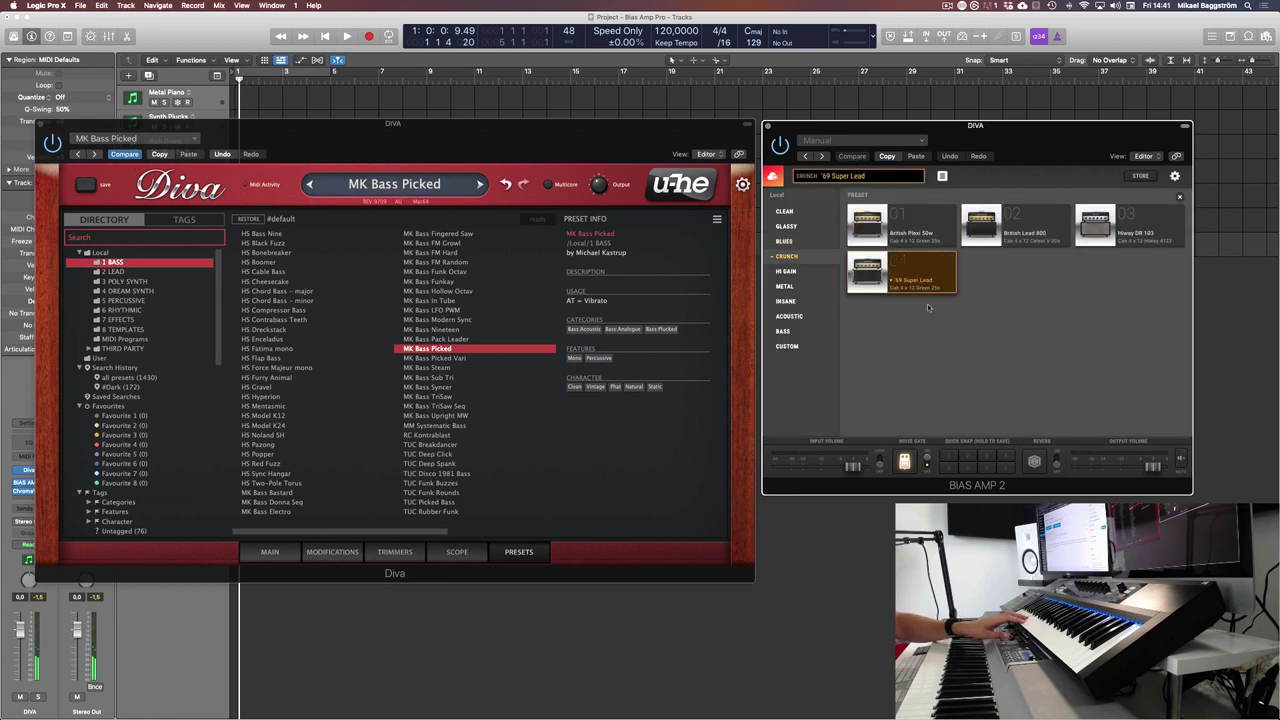
pyautogui.doubleClick(900, 272)
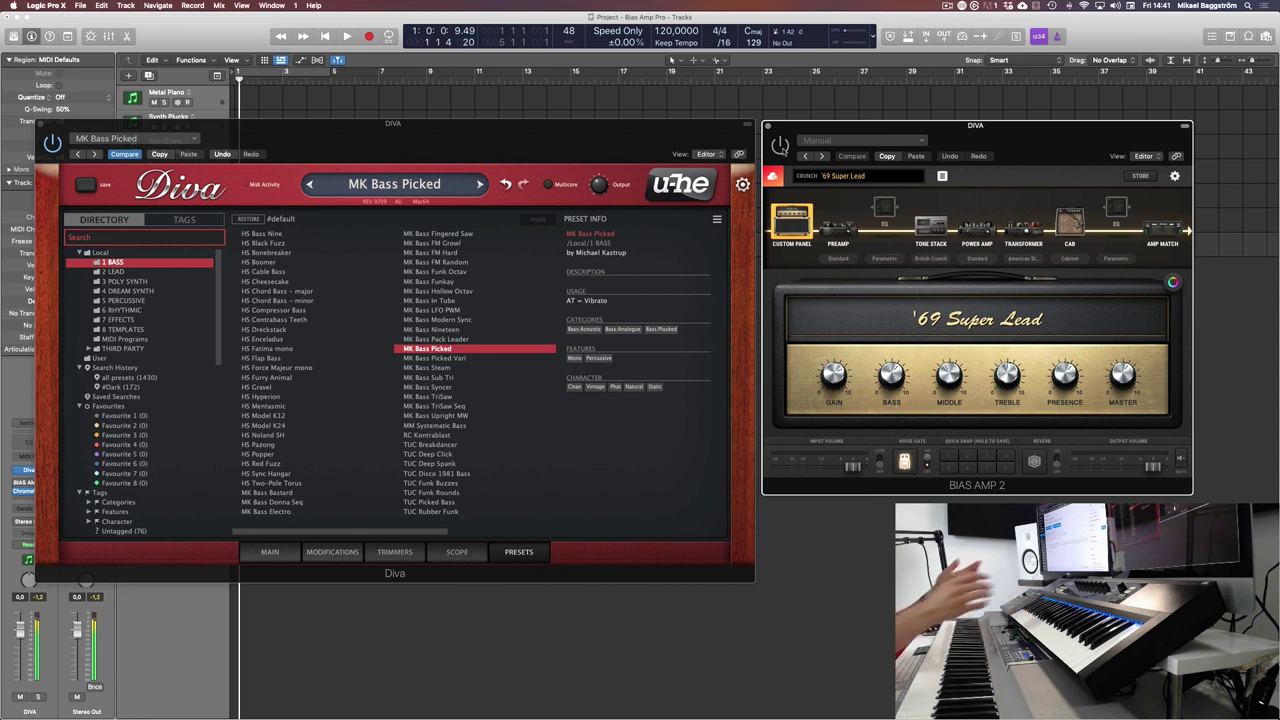
# Step: On Diva's main page, set the VCF LFO2 mod source to ModWheel and raise its depth
pyautogui.click(270, 551)
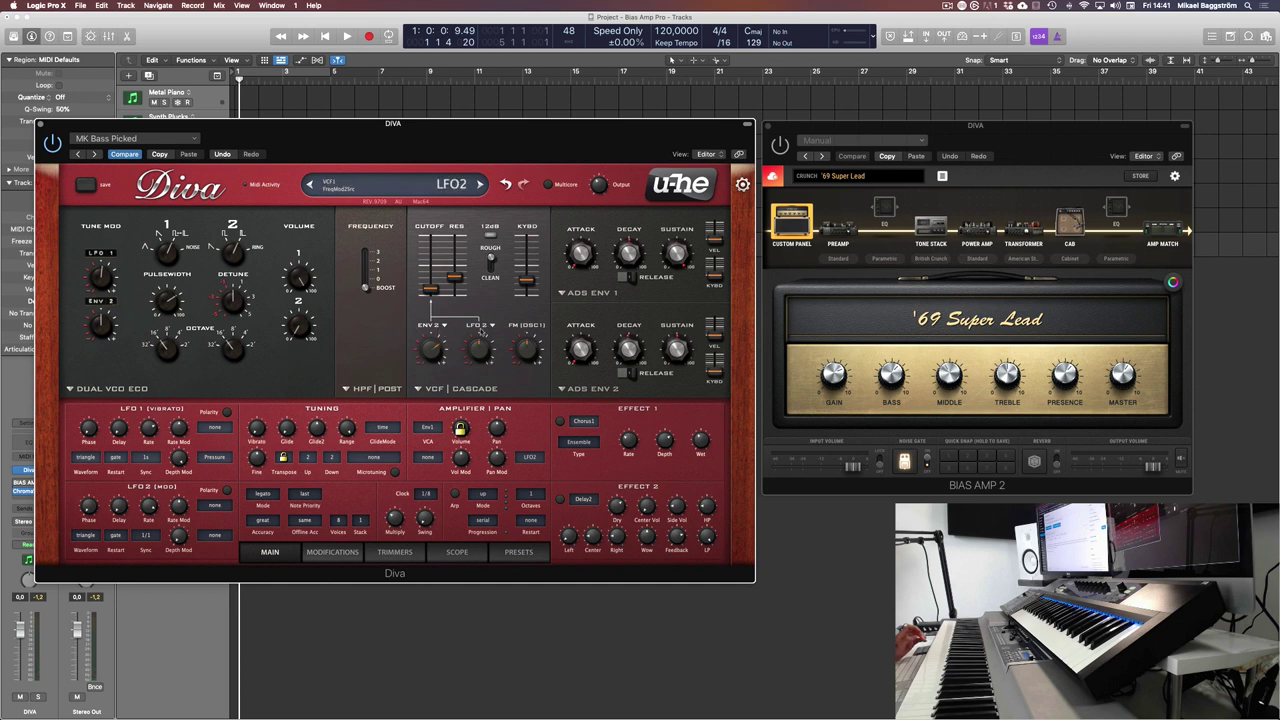
pyautogui.click(493, 326)
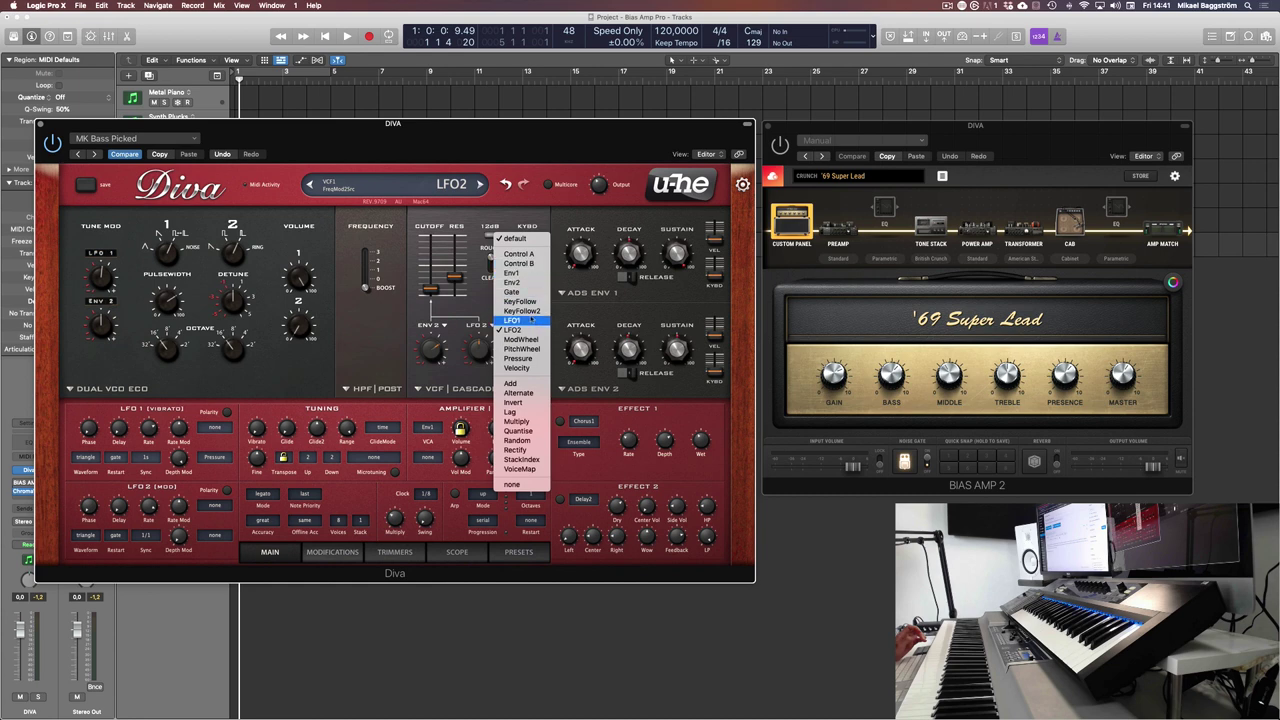
pyautogui.click(521, 340)
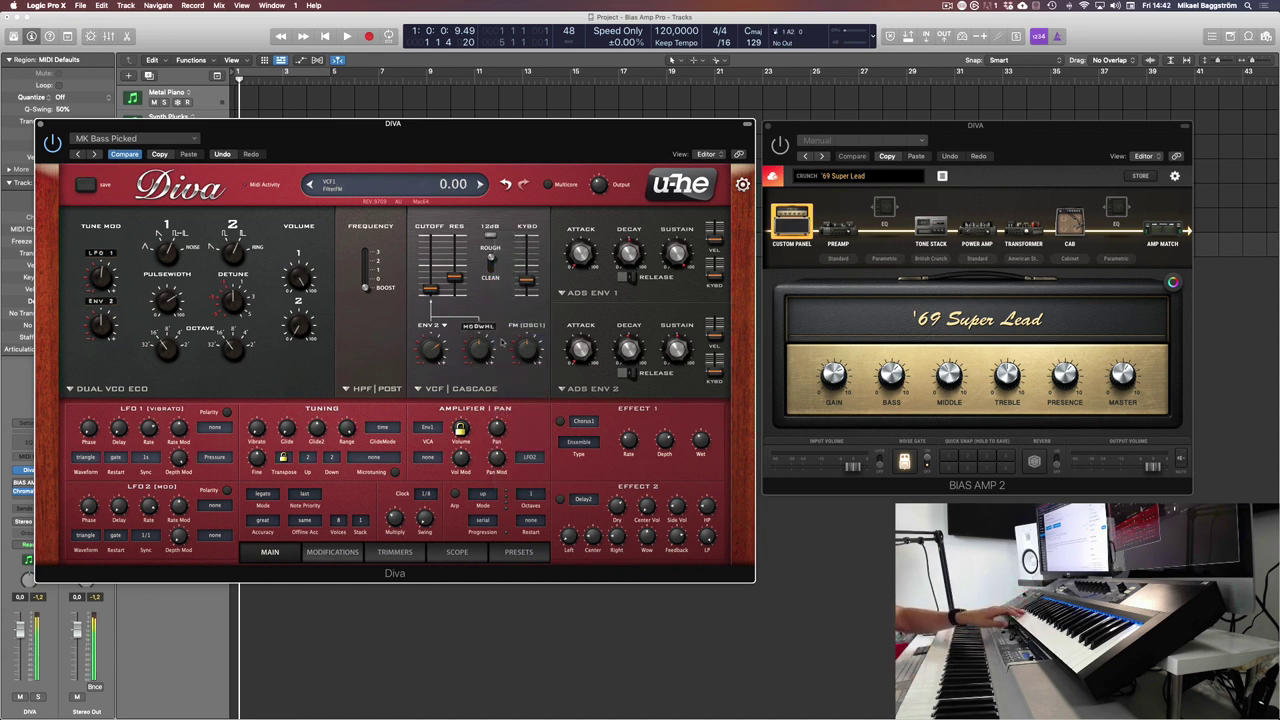
pyautogui.moveTo(481, 346)
pyautogui.mouseDown()
pyautogui.moveTo(492, 332)
pyautogui.moveTo(493, 352)
pyautogui.mouseUp()
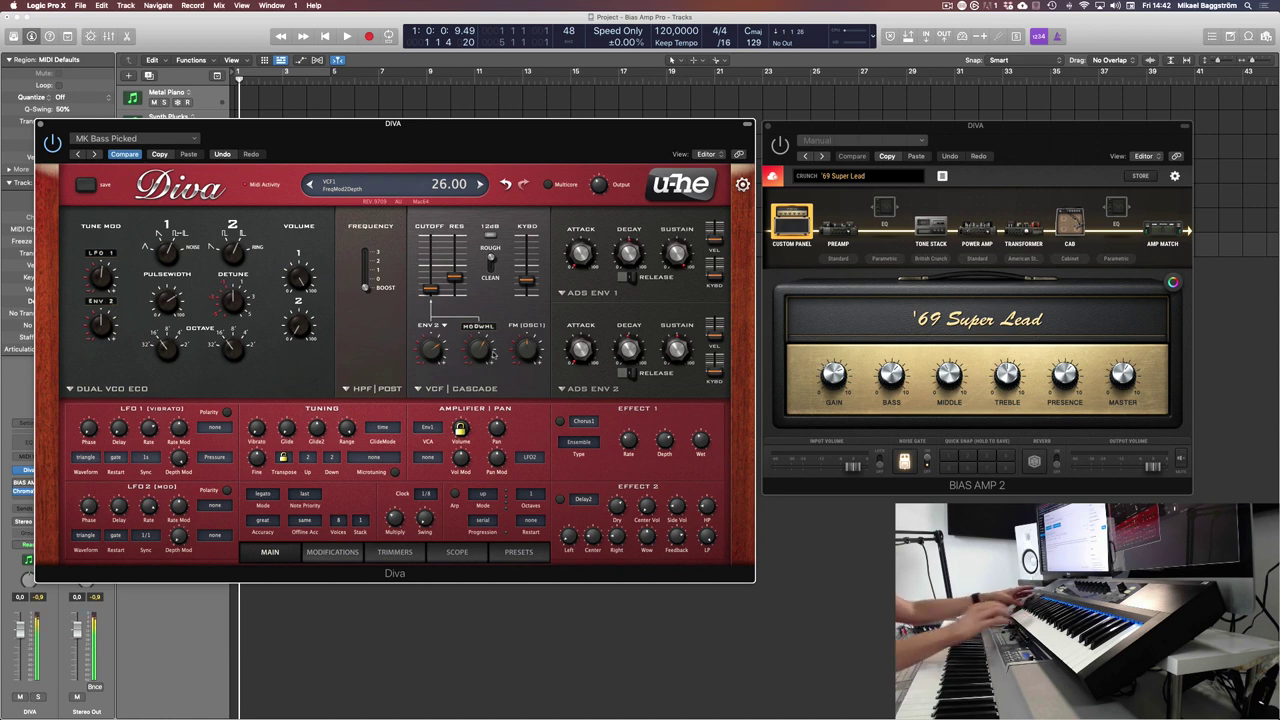
# Step: Turn down the filter's ENV2 modulation and toggle the Effect 2 delay on, then off
pyautogui.click(1041, 140)
pyautogui.moveTo(1041, 140); pyautogui.dragTo(1037, 152)
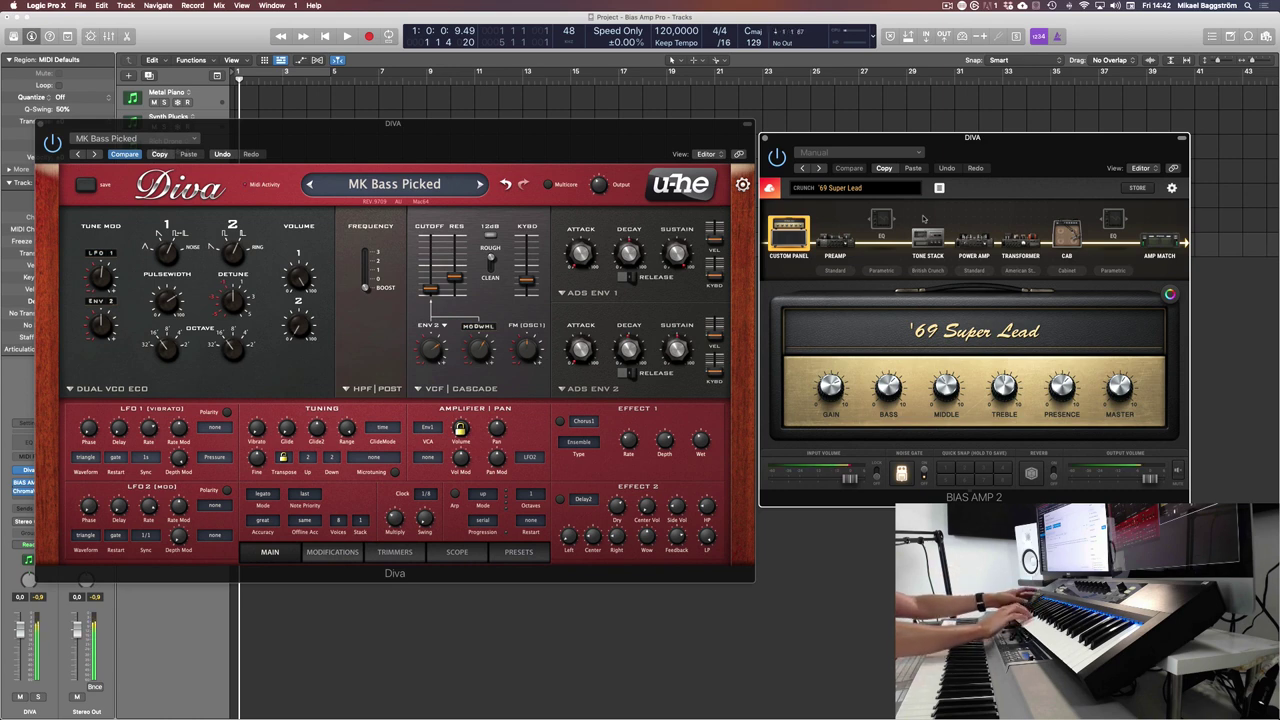
pyautogui.click(452, 285)
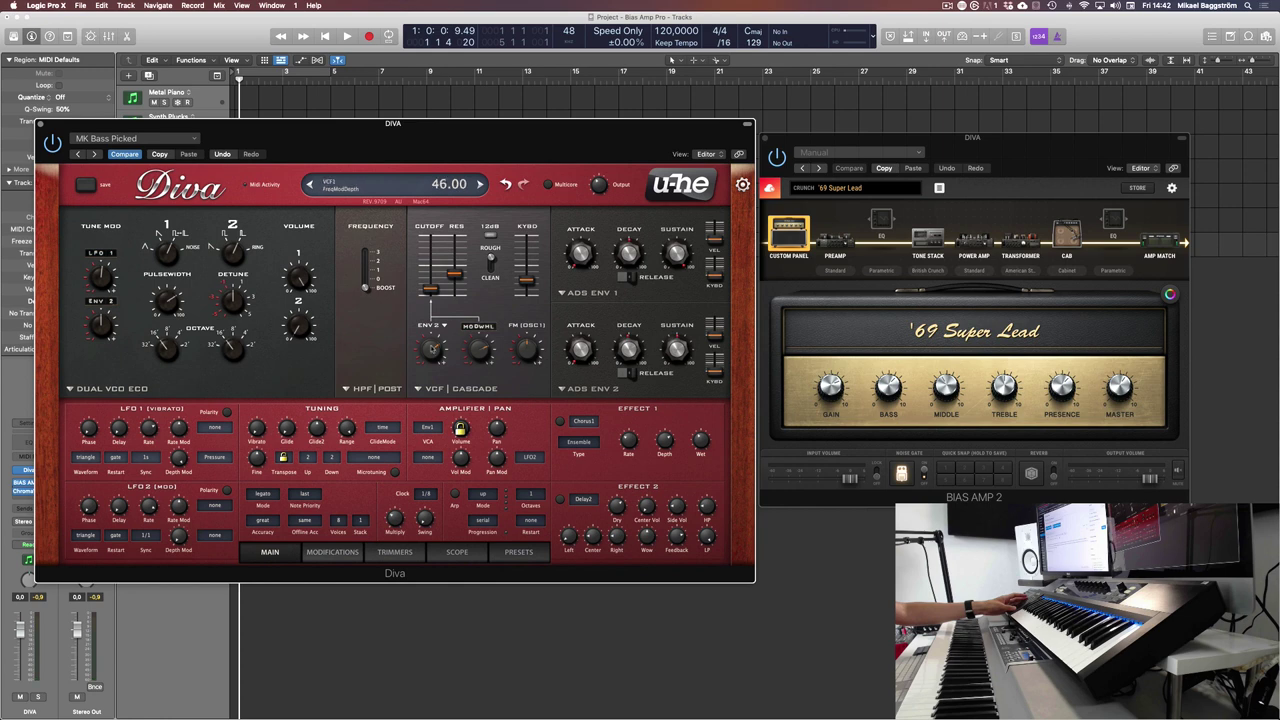
pyautogui.moveTo(432, 348); pyautogui.dragTo(433, 398)
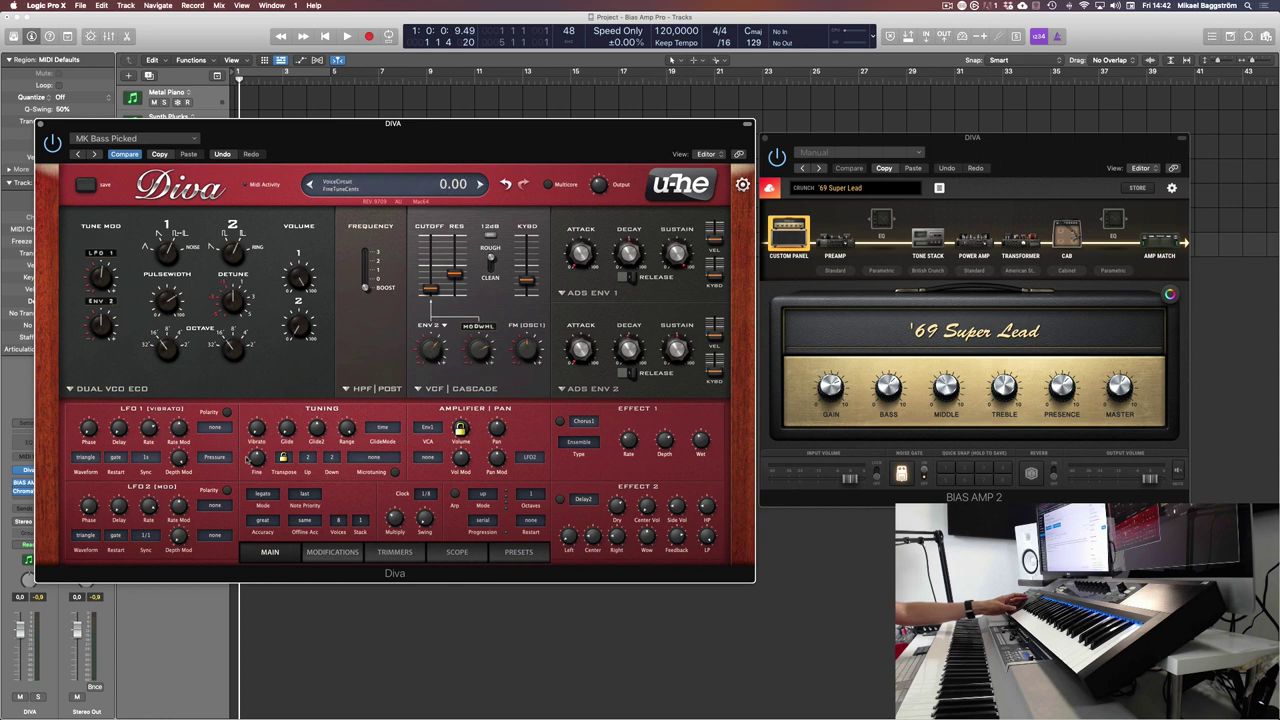
pyautogui.click(560, 499)
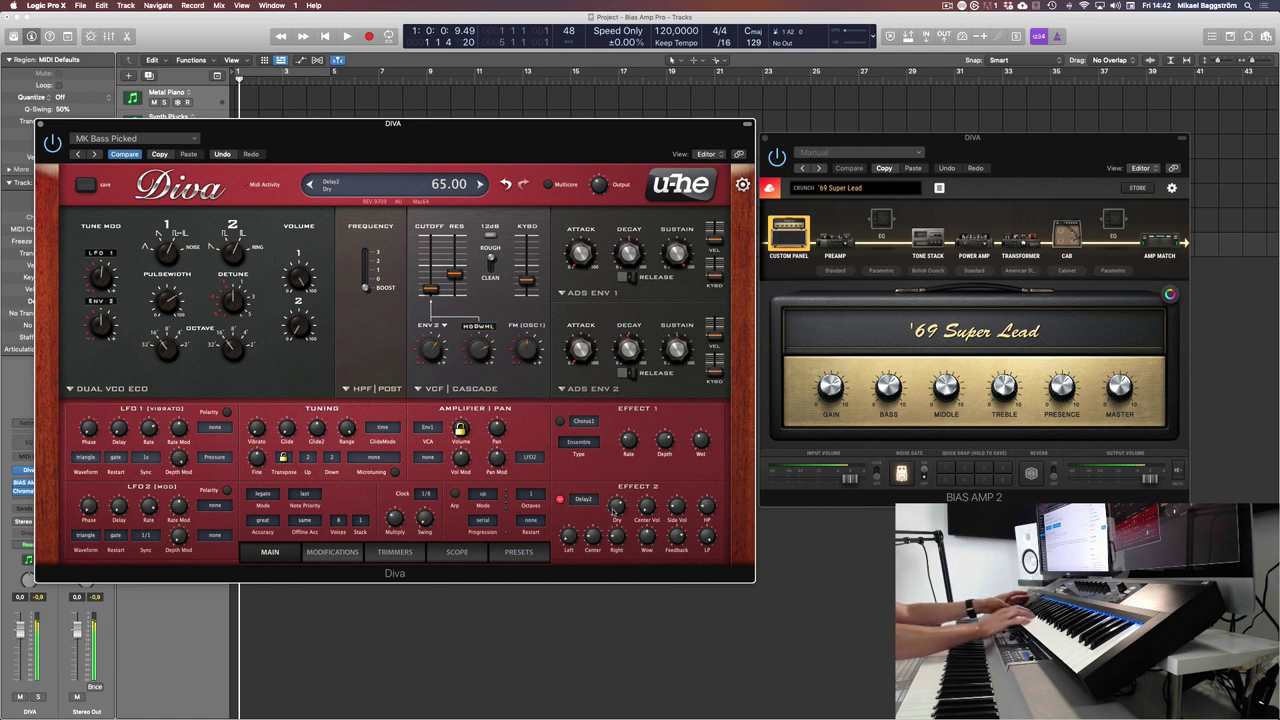
pyautogui.click(560, 499)
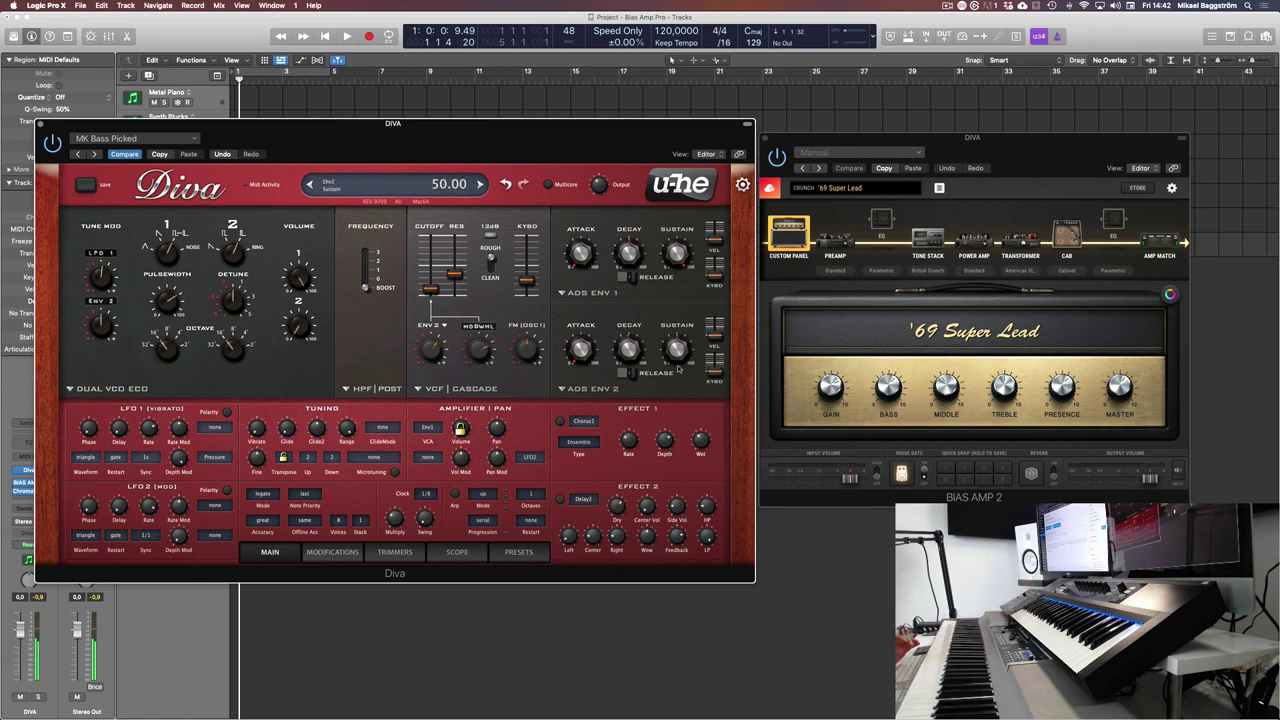
# Step: Load MK Frost Piano from the 4 DREAM SYNTH folder and return to Diva's main controls
pyautogui.click(520, 552)
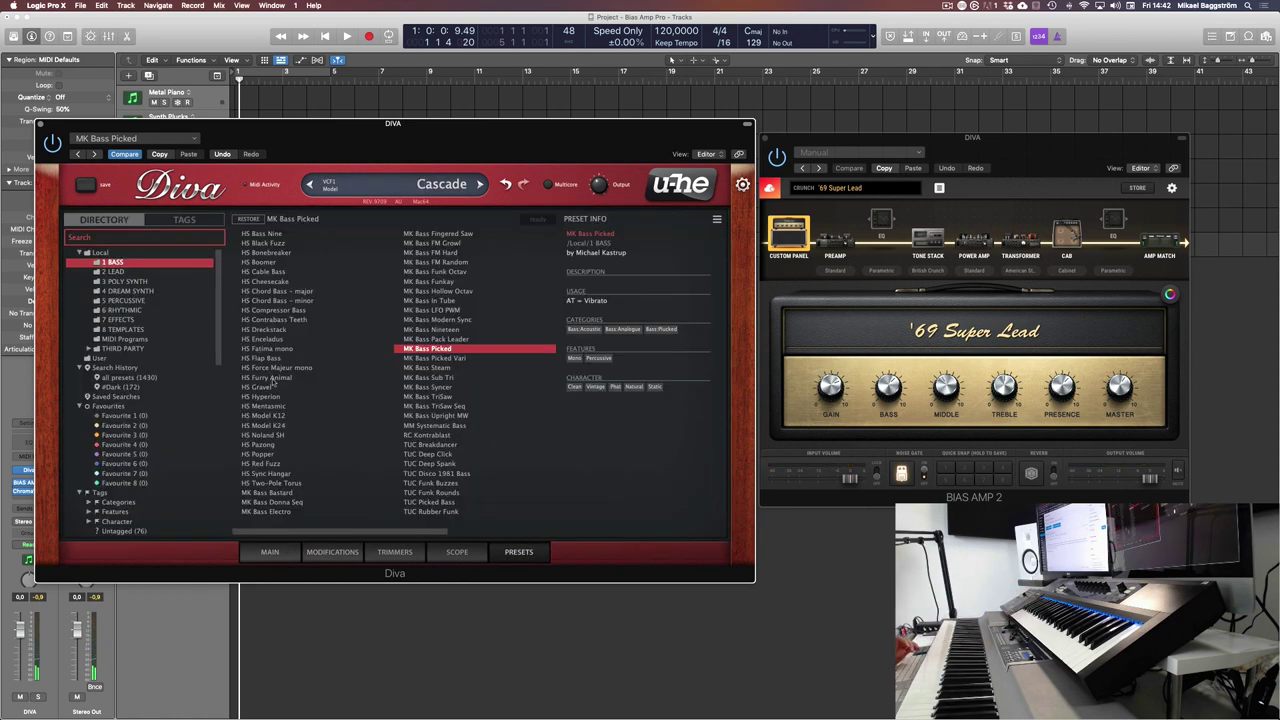
pyautogui.click(126, 291)
pyautogui.click(428, 319)
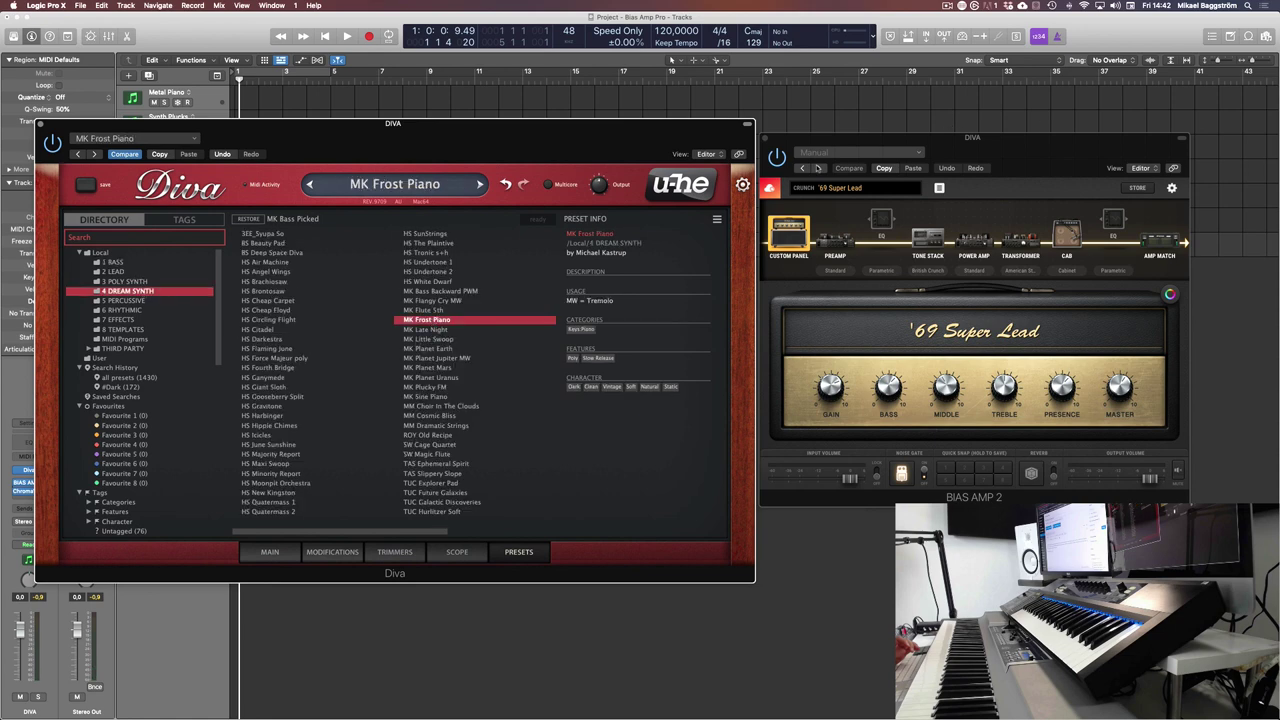
pyautogui.click(804, 168)
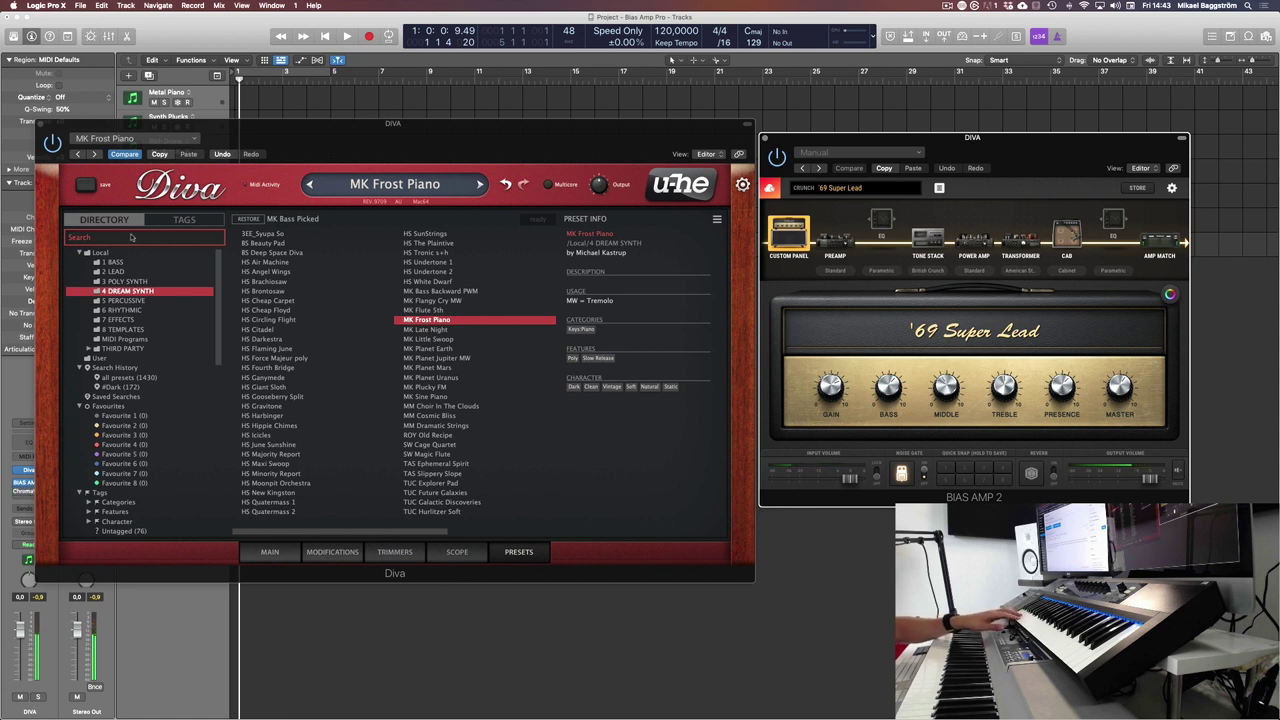
pyautogui.click(258, 551)
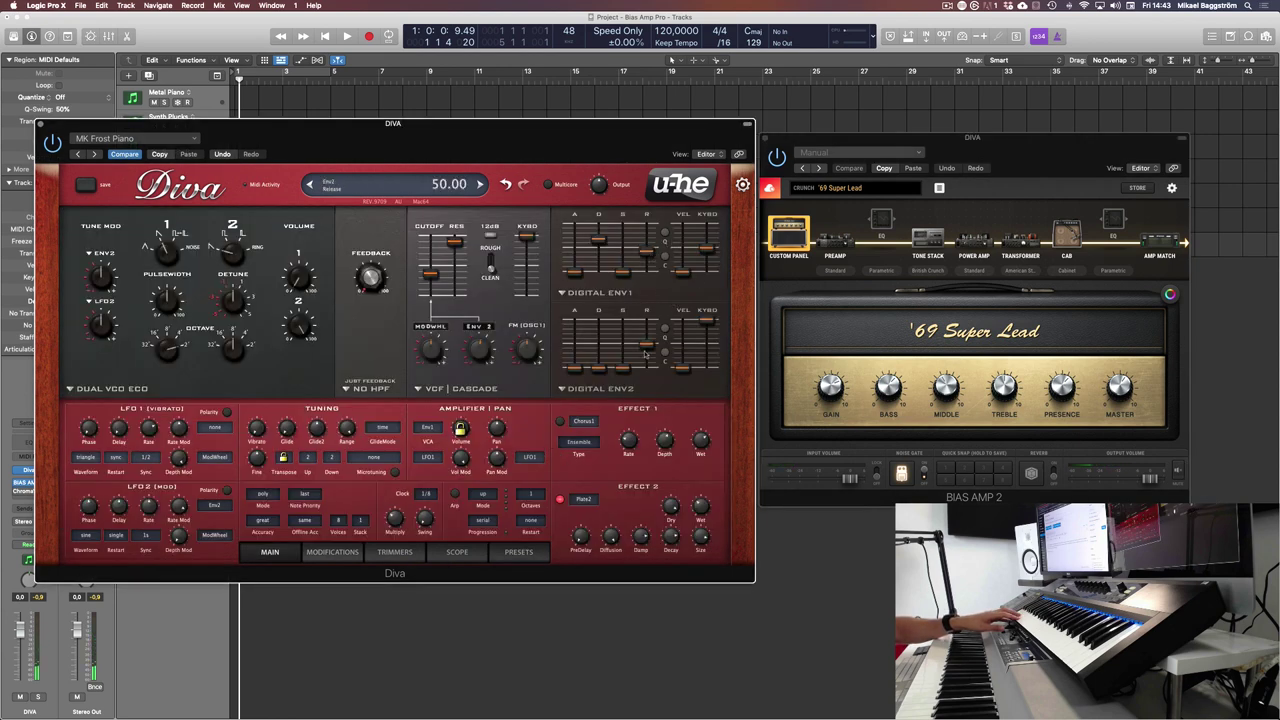
# Step: Lengthen the plate reverb decay to 71, drop Env1 release to 0, and adjust Env1 decay
pyautogui.click(560, 499)
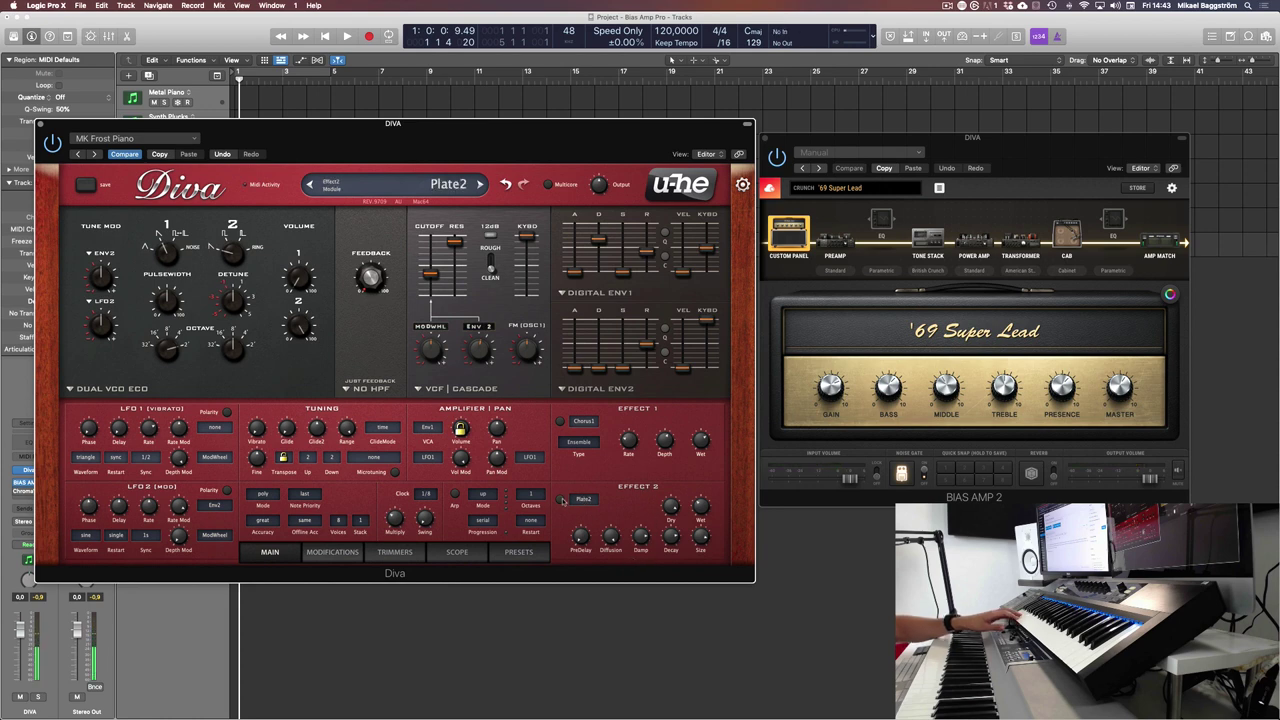
pyautogui.moveTo(671, 540); pyautogui.dragTo(672, 592)
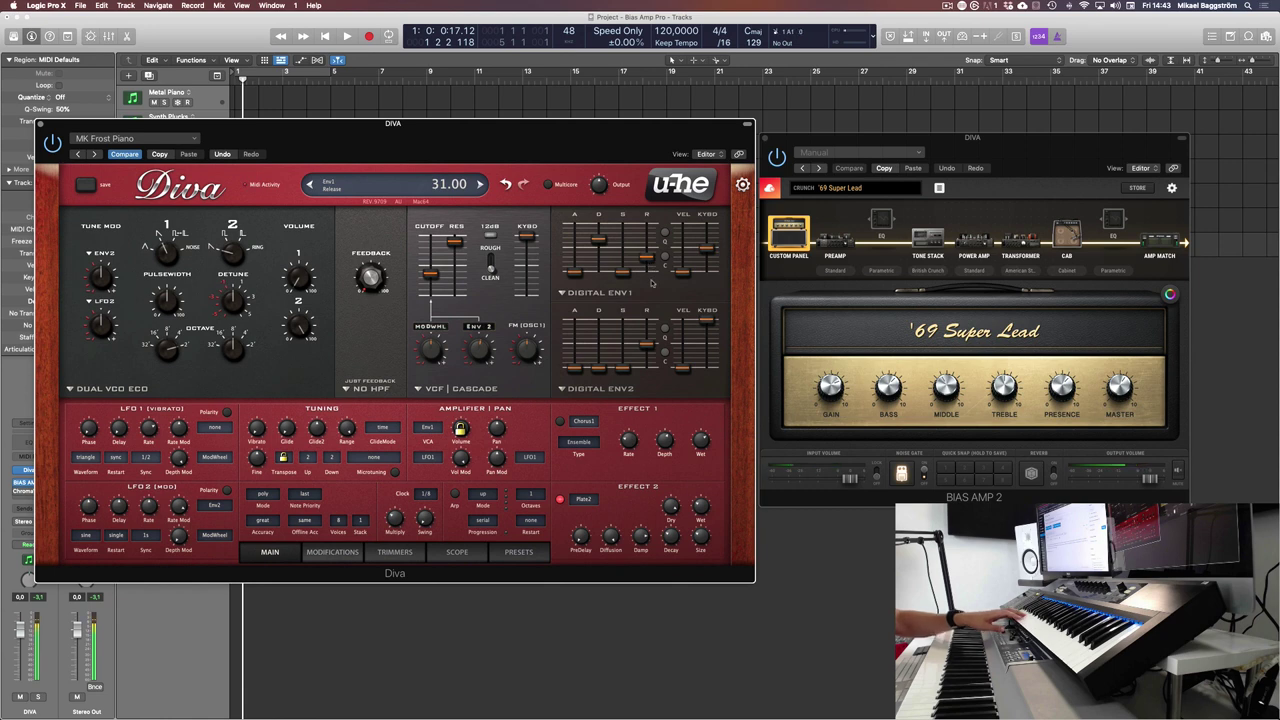
pyautogui.moveTo(652, 284)
pyautogui.mouseDown()
pyautogui.moveTo(650, 270)
pyautogui.moveTo(648, 284)
pyautogui.mouseUp()
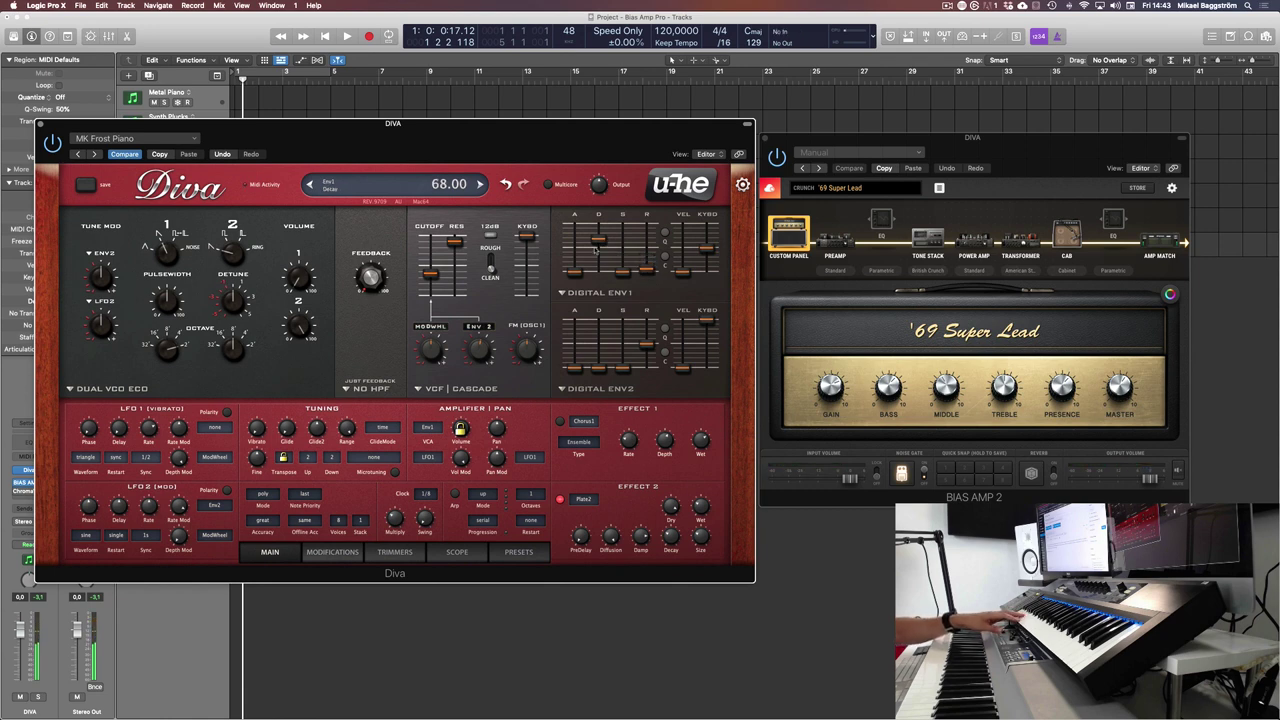
pyautogui.moveTo(596, 251)
pyautogui.mouseDown()
pyautogui.moveTo(598, 268)
pyautogui.moveTo(601, 242)
pyautogui.mouseUp()
# Step: Switch the plate reverb off, adjust the '69 Super Lead amp's gain, and lower Env1 decay to 28
pyautogui.click(561, 500)
pyautogui.click(777, 157)
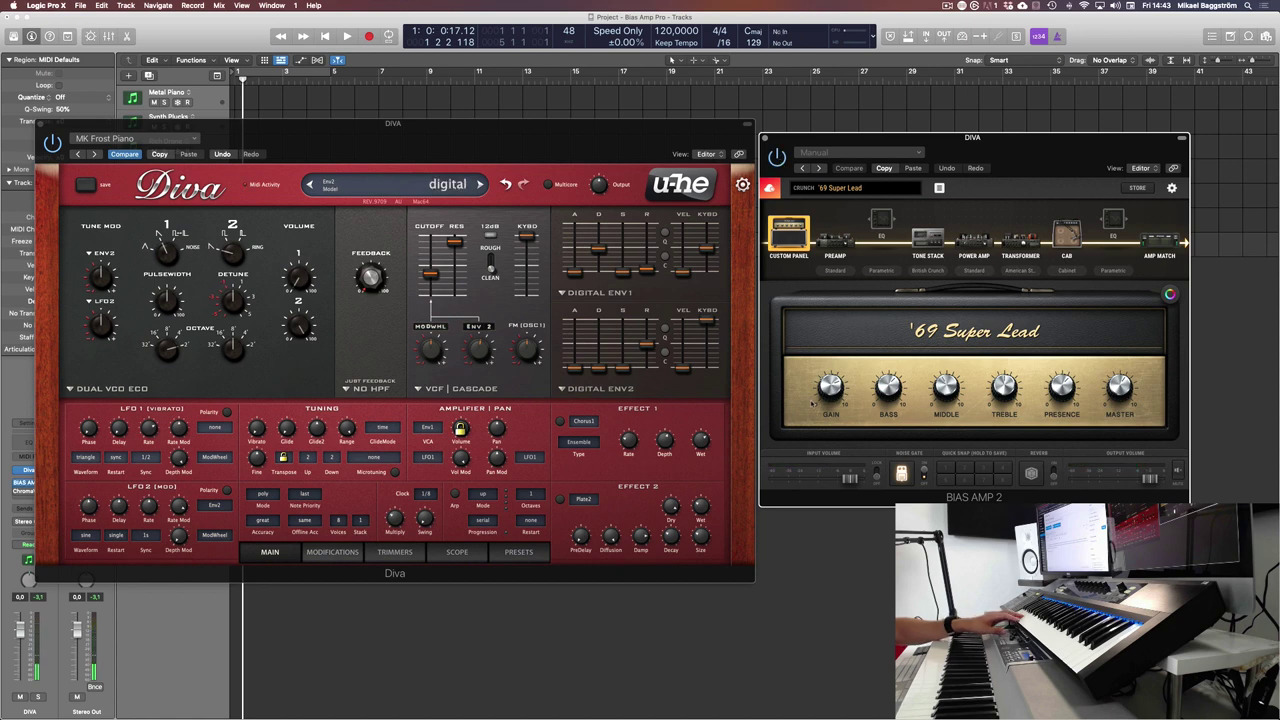
pyautogui.moveTo(813, 404); pyautogui.dragTo(831, 385)
pyautogui.moveTo(599, 252); pyautogui.dragTo(600, 260)
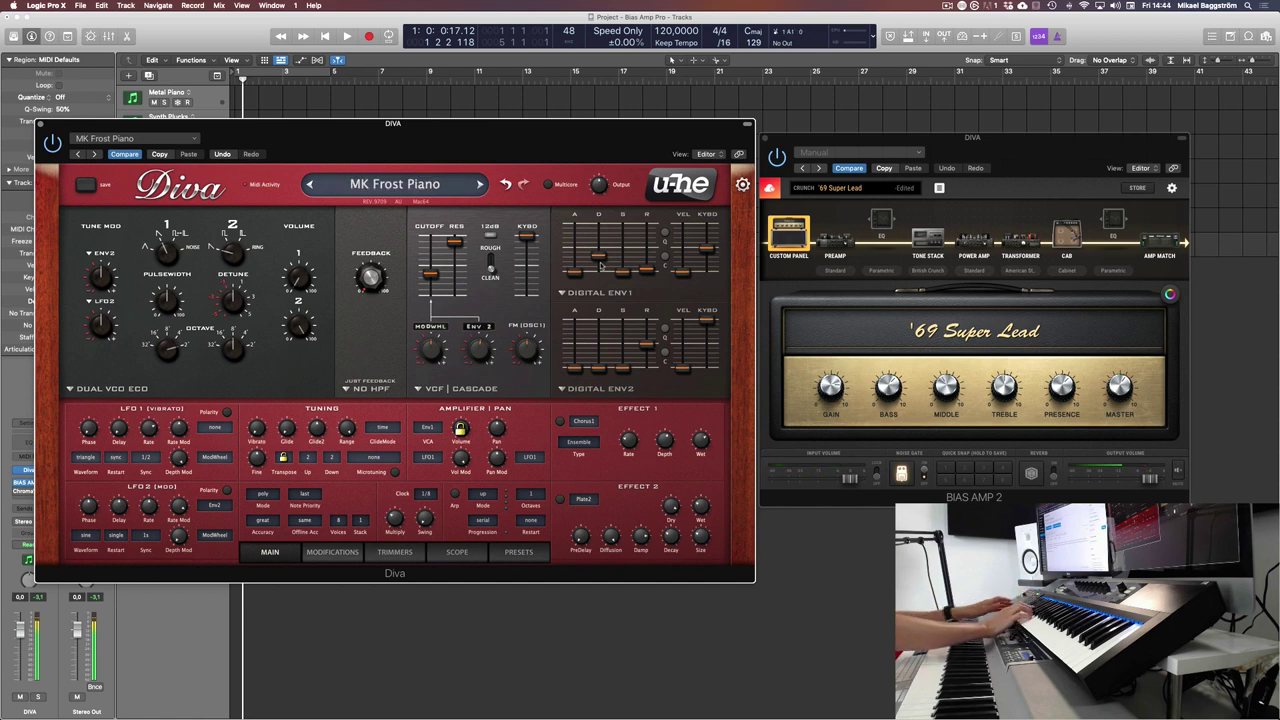
# Step: Load the MK Planet Uranus patch in Diva and shrink its plate reverb size
pyautogui.click(420, 184)
pyautogui.click(446, 258)
pyautogui.click(603, 330)
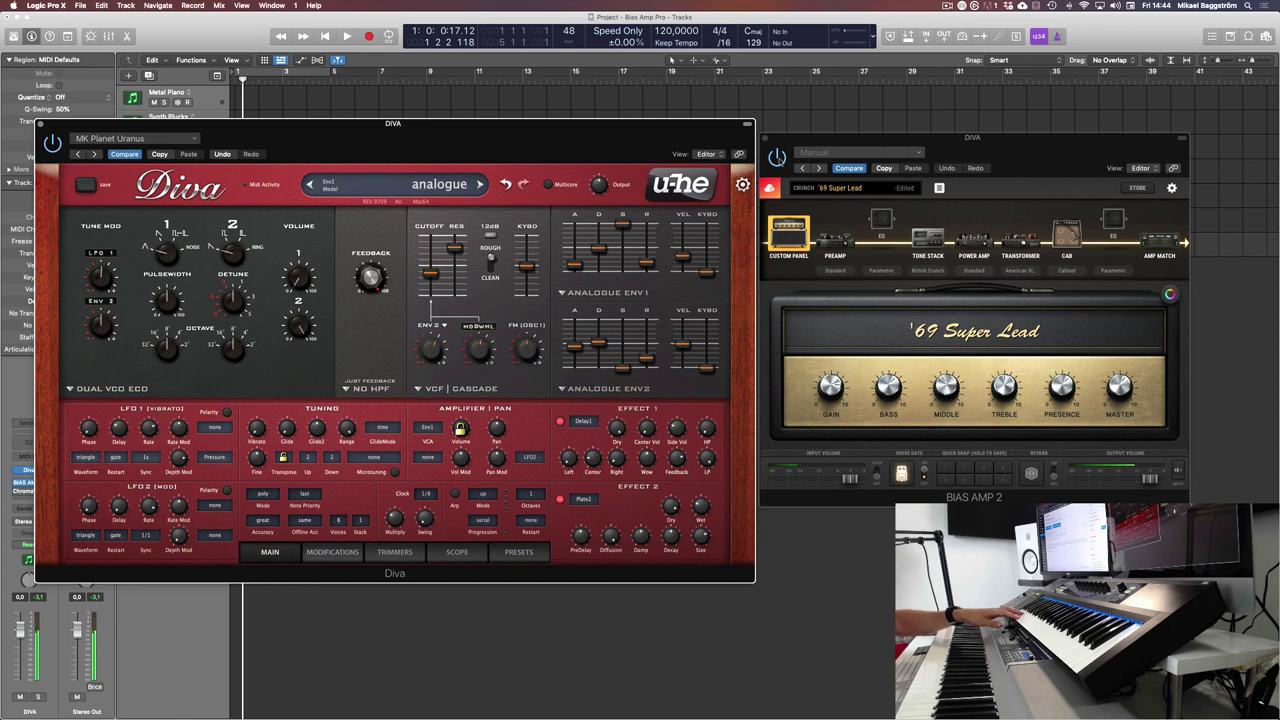
pyautogui.moveTo(966, 154); pyautogui.dragTo(1010, 140)
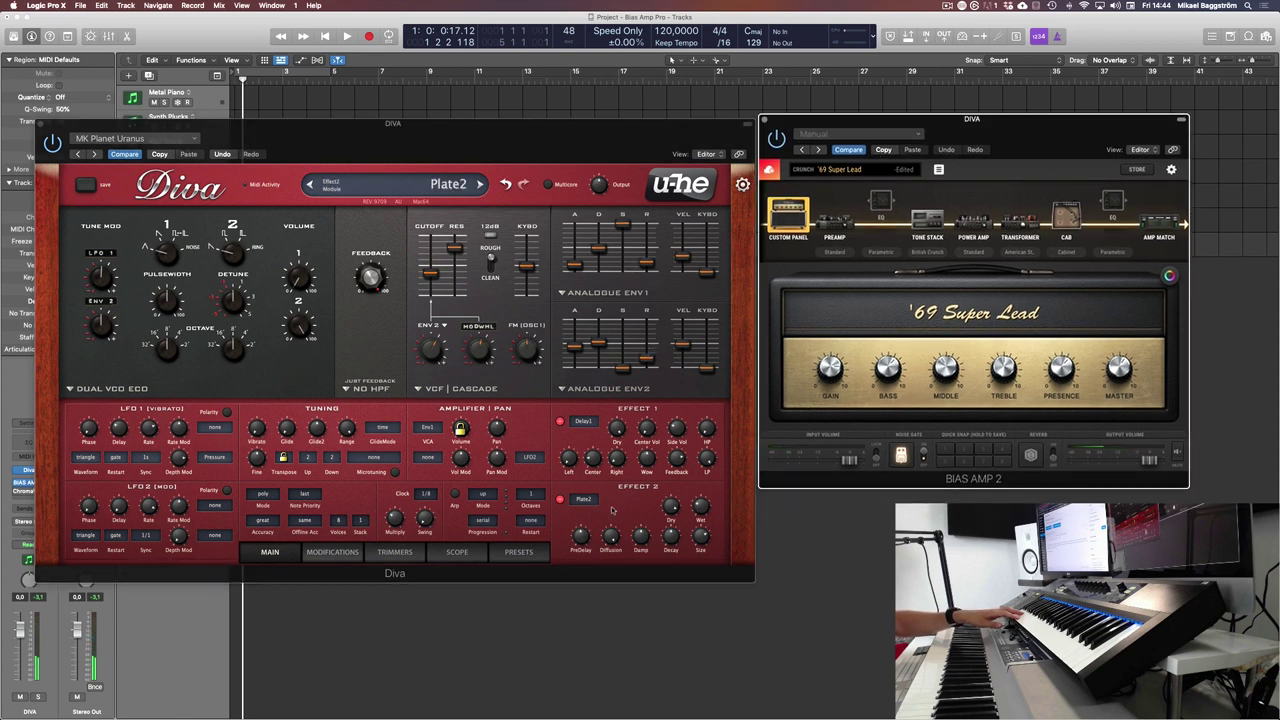
pyautogui.click(703, 562)
pyautogui.moveTo(703, 562); pyautogui.dragTo(704, 570)
pyautogui.scroll(-4, 674, 556)
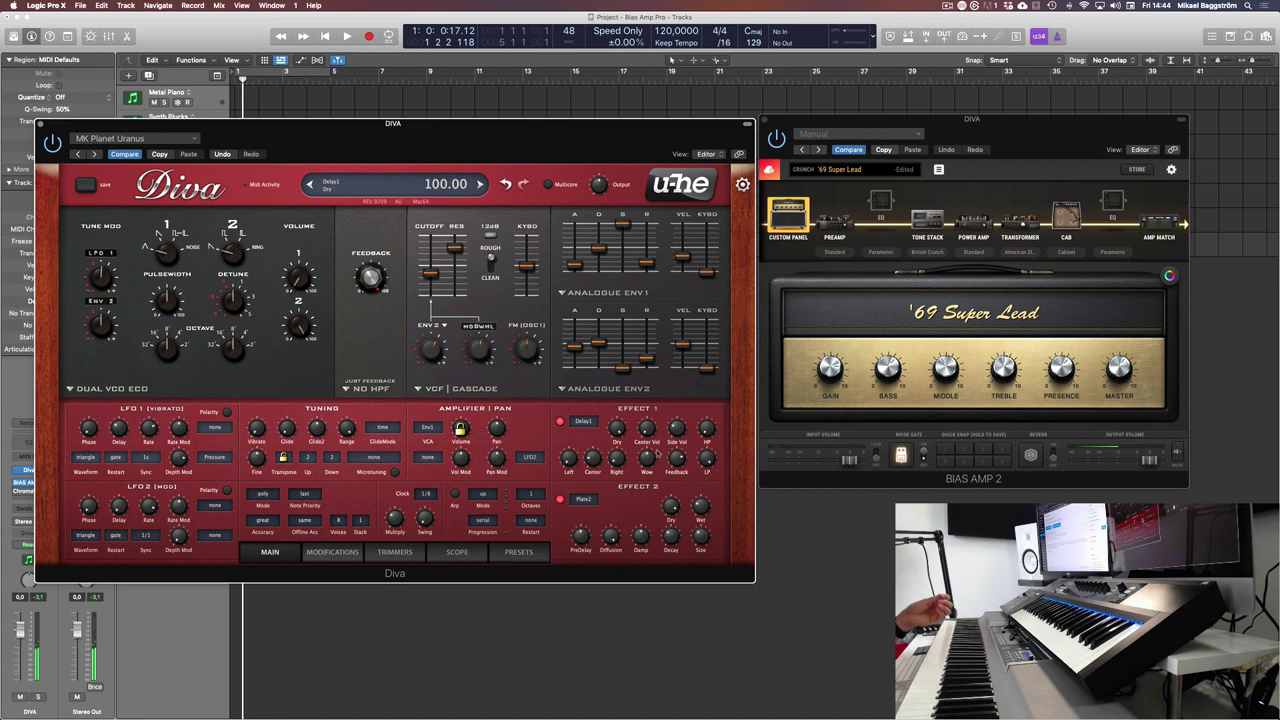
# Step: Compare the delay on and off, switch the plate reverb off, and briefly check ChromaVerb
pyautogui.click(561, 422)
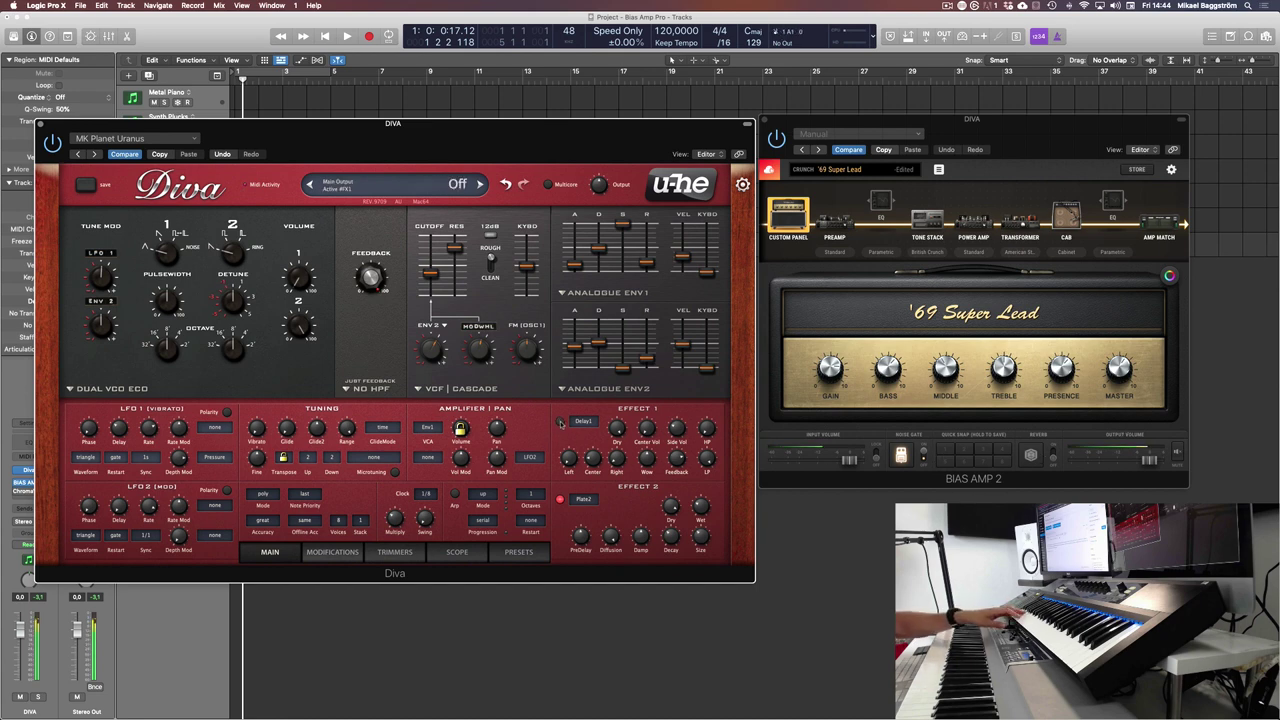
pyautogui.click(561, 422)
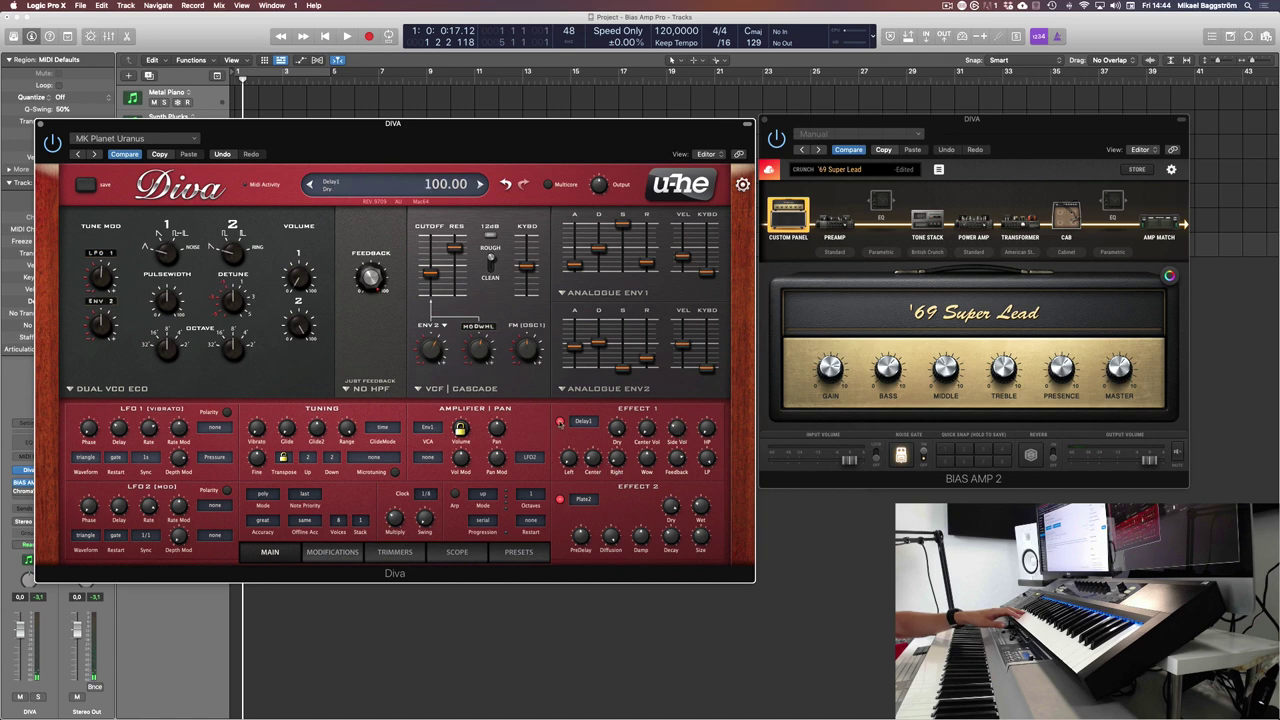
pyautogui.click(561, 422)
pyautogui.click(561, 422)
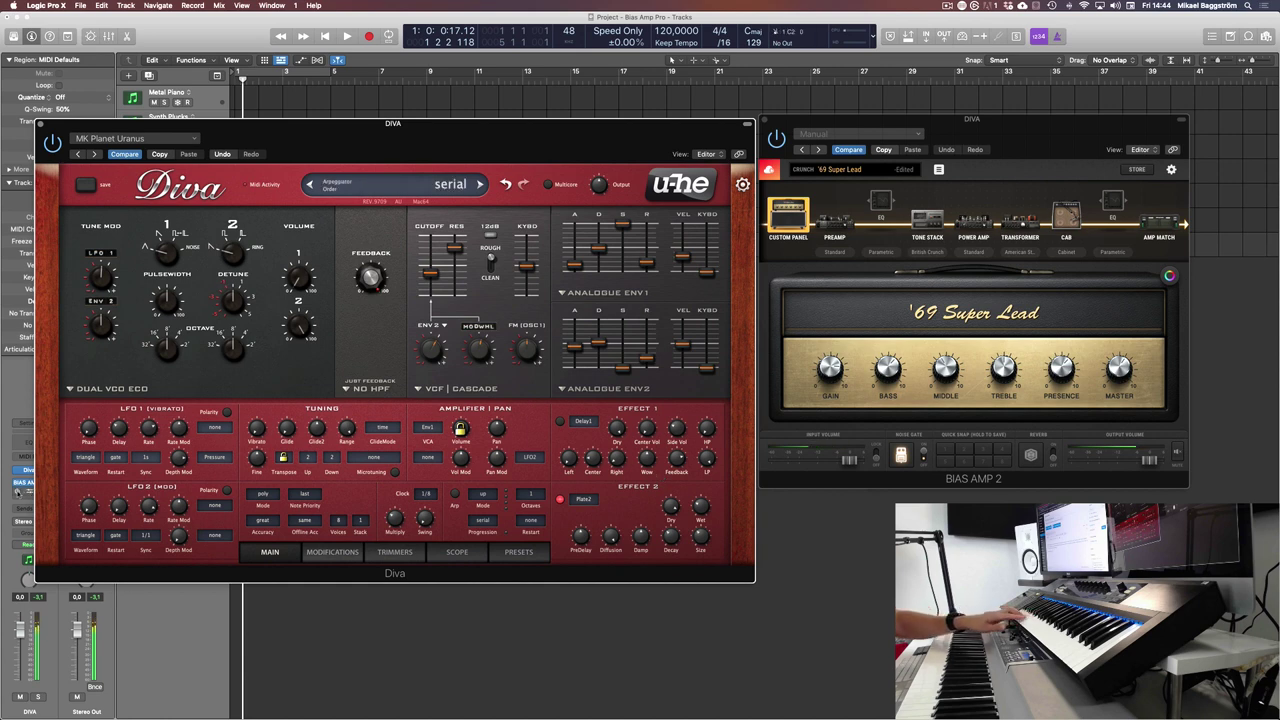
pyautogui.click(561, 500)
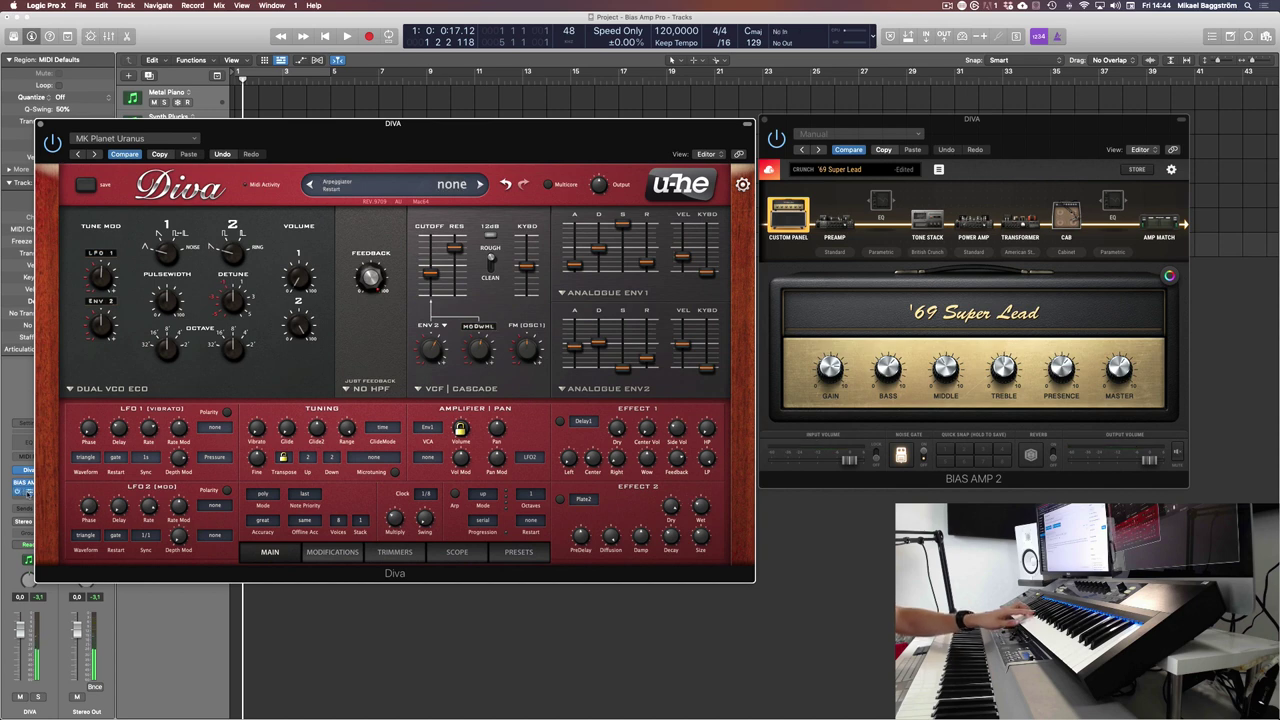
pyautogui.click(24, 490)
pyautogui.click(401, 142)
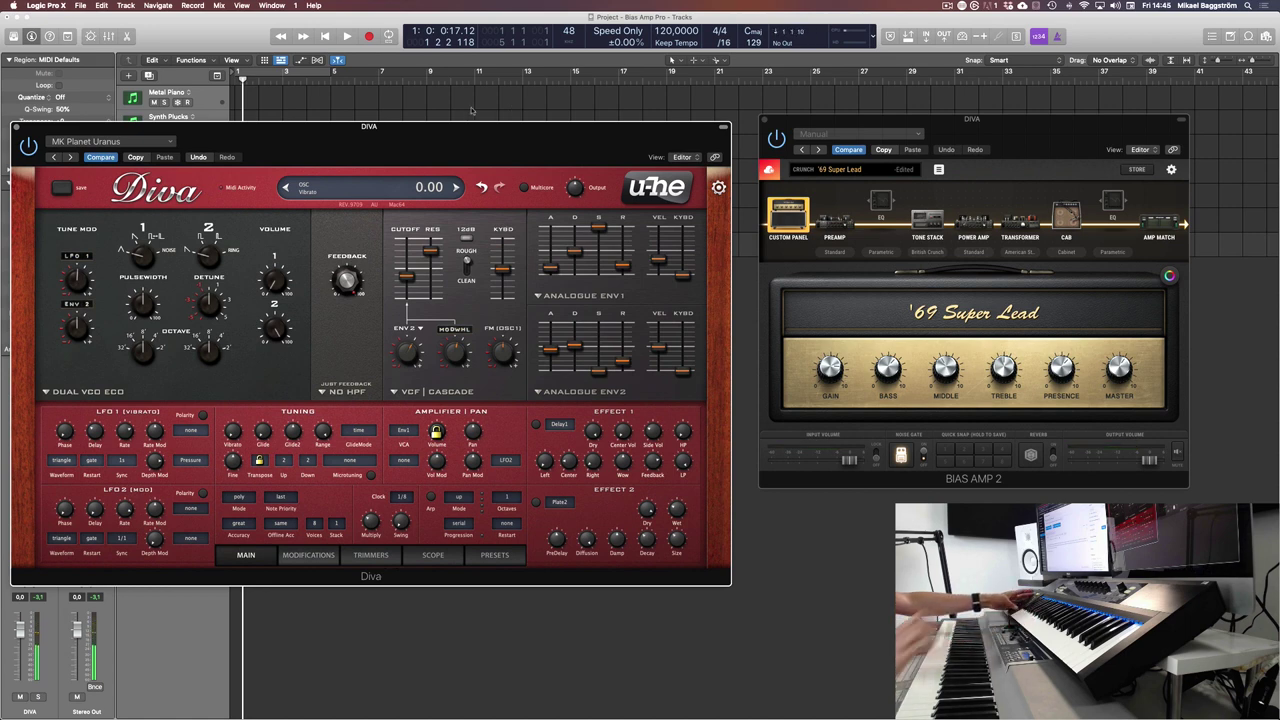
pyautogui.moveTo(506, 133); pyautogui.dragTo(534, 131)
pyautogui.moveTo(990, 127); pyautogui.dragTo(986, 123)
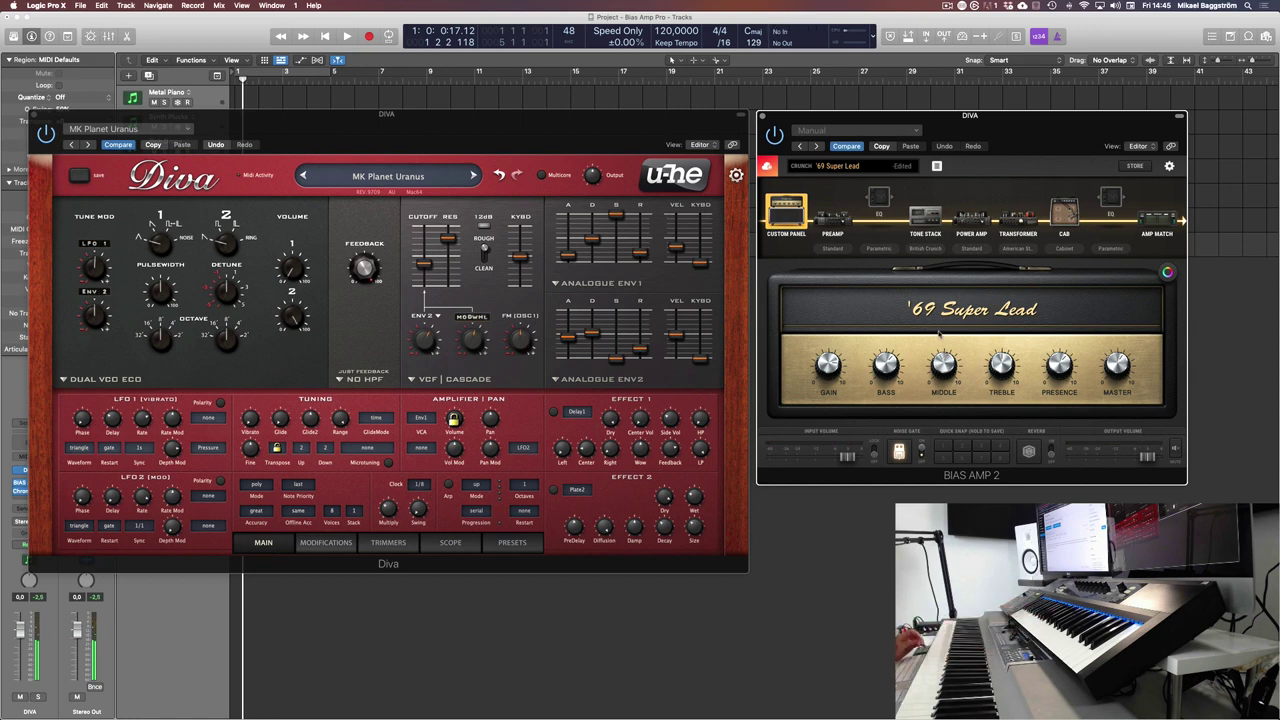
pyautogui.moveTo(609, 233)
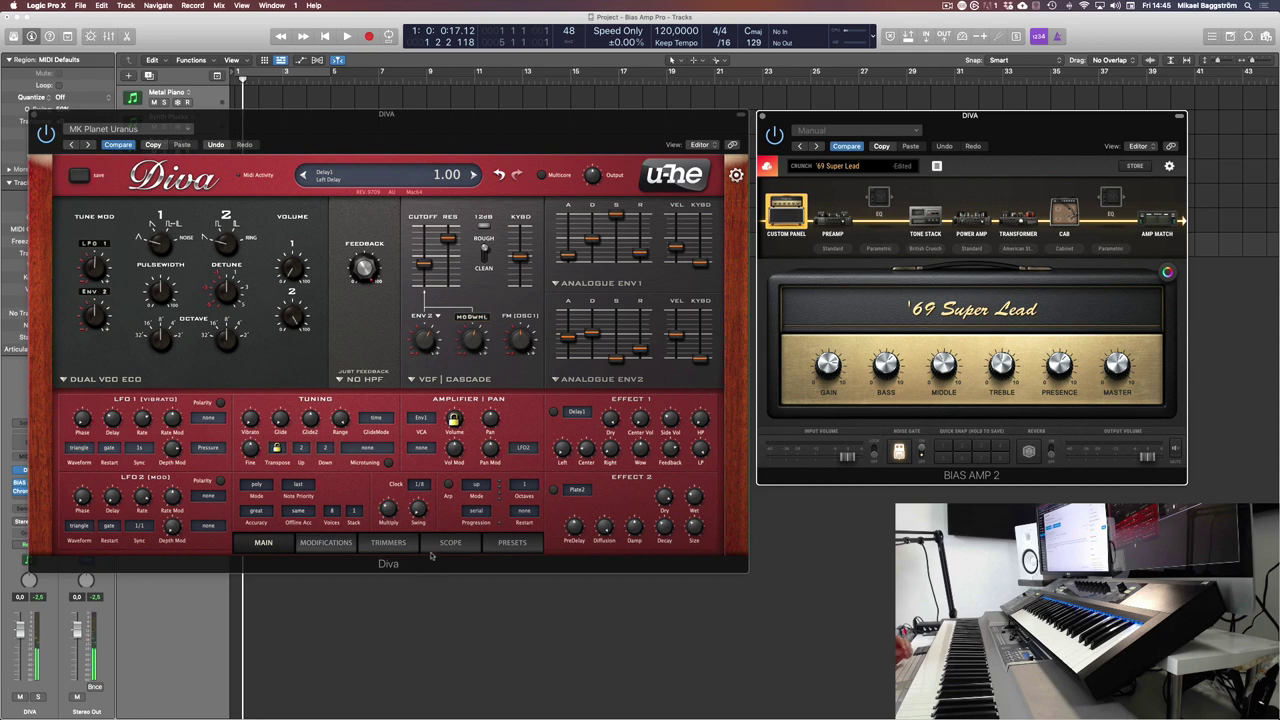
# Step: In Diva's Trimmers page, set Stack to 3 voices and detune Stack Tune 2 to 2.40
pyautogui.click(390, 530)
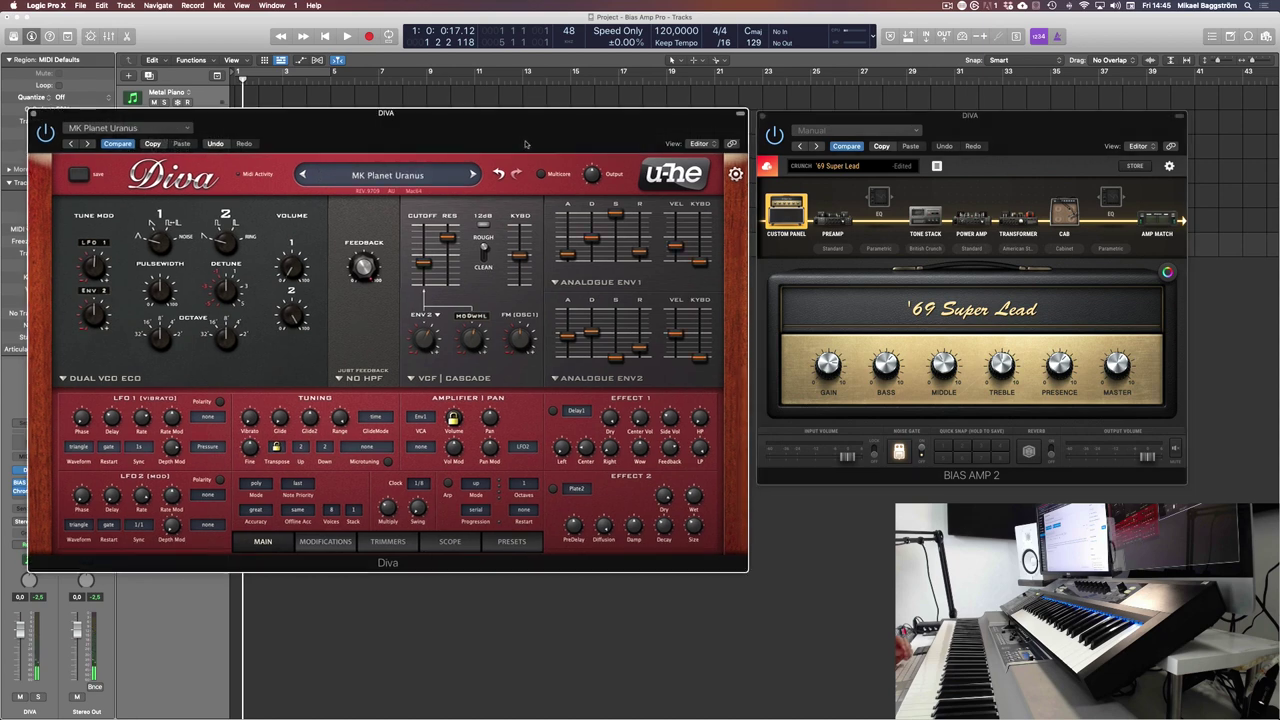
pyautogui.click(351, 544)
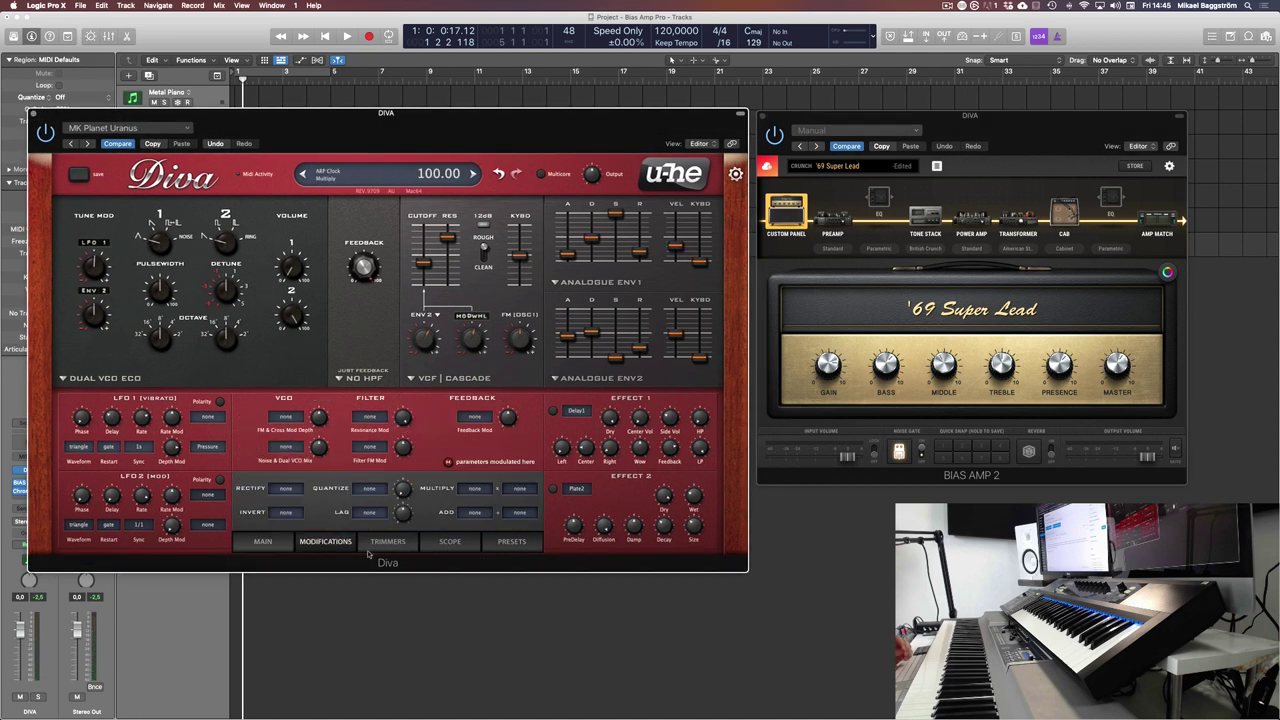
pyautogui.click(385, 547)
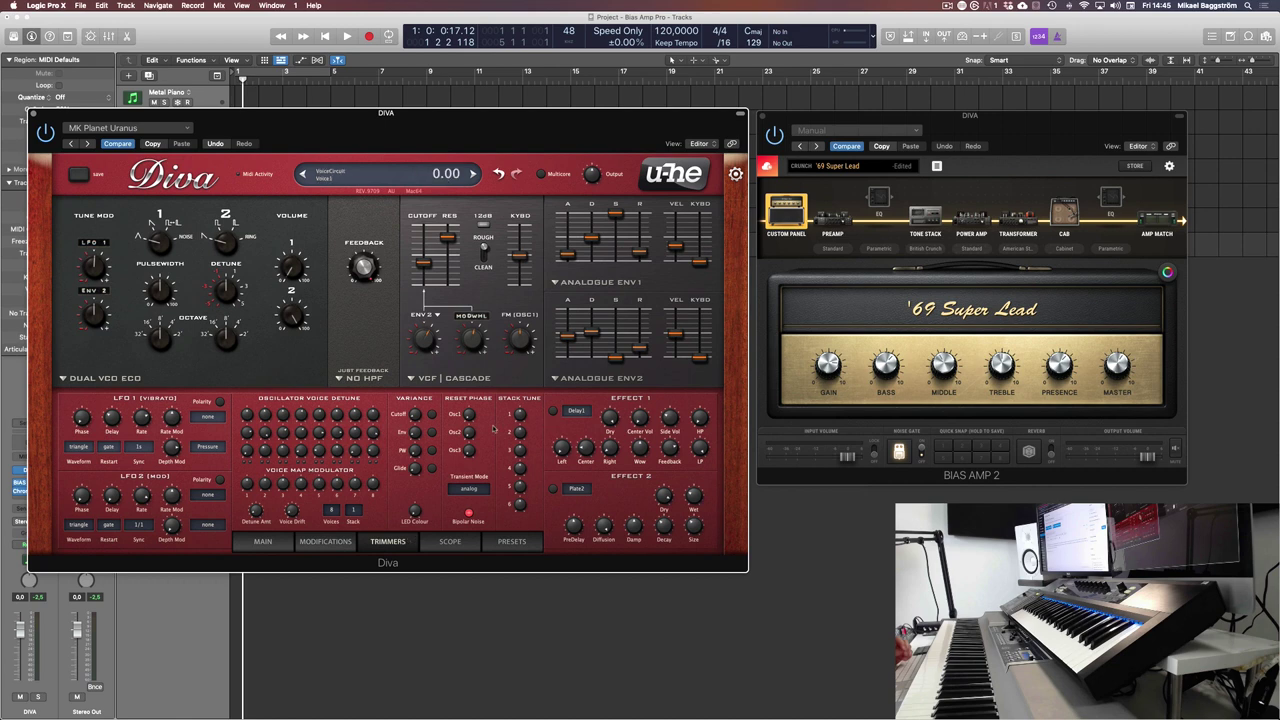
pyautogui.click(353, 510)
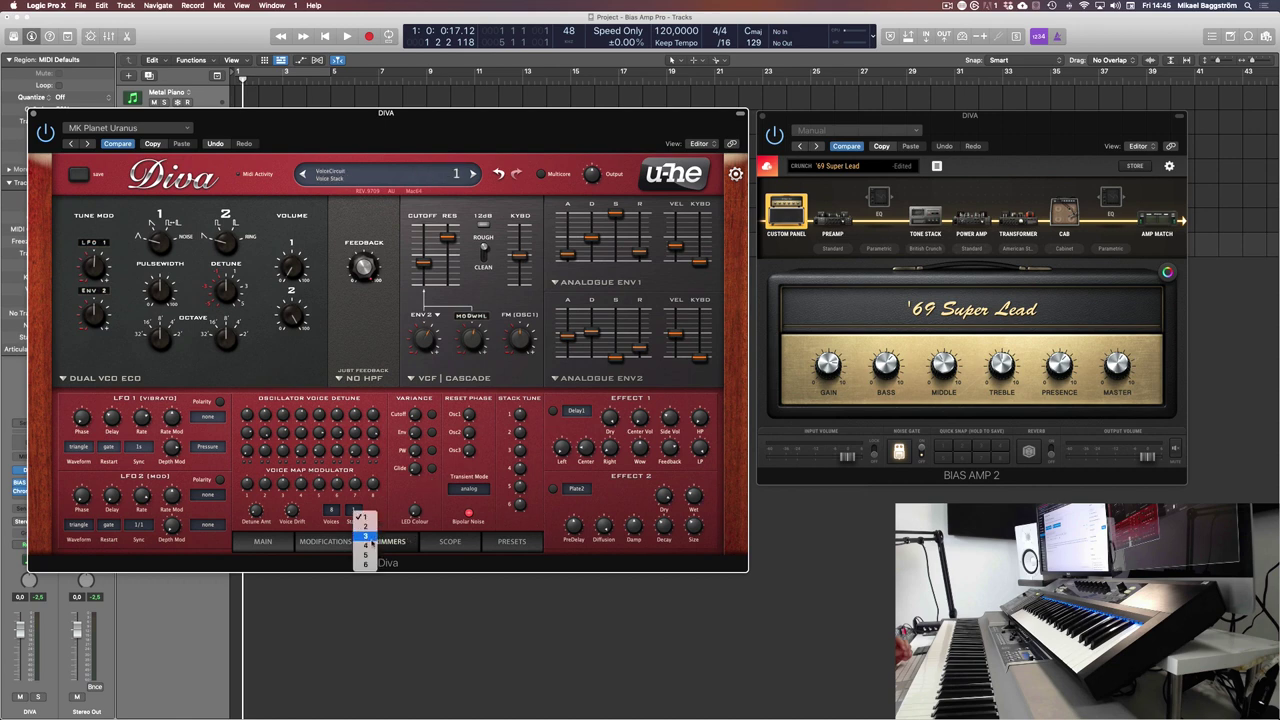
pyautogui.click(366, 536)
pyautogui.moveTo(521, 438); pyautogui.dragTo(527, 417)
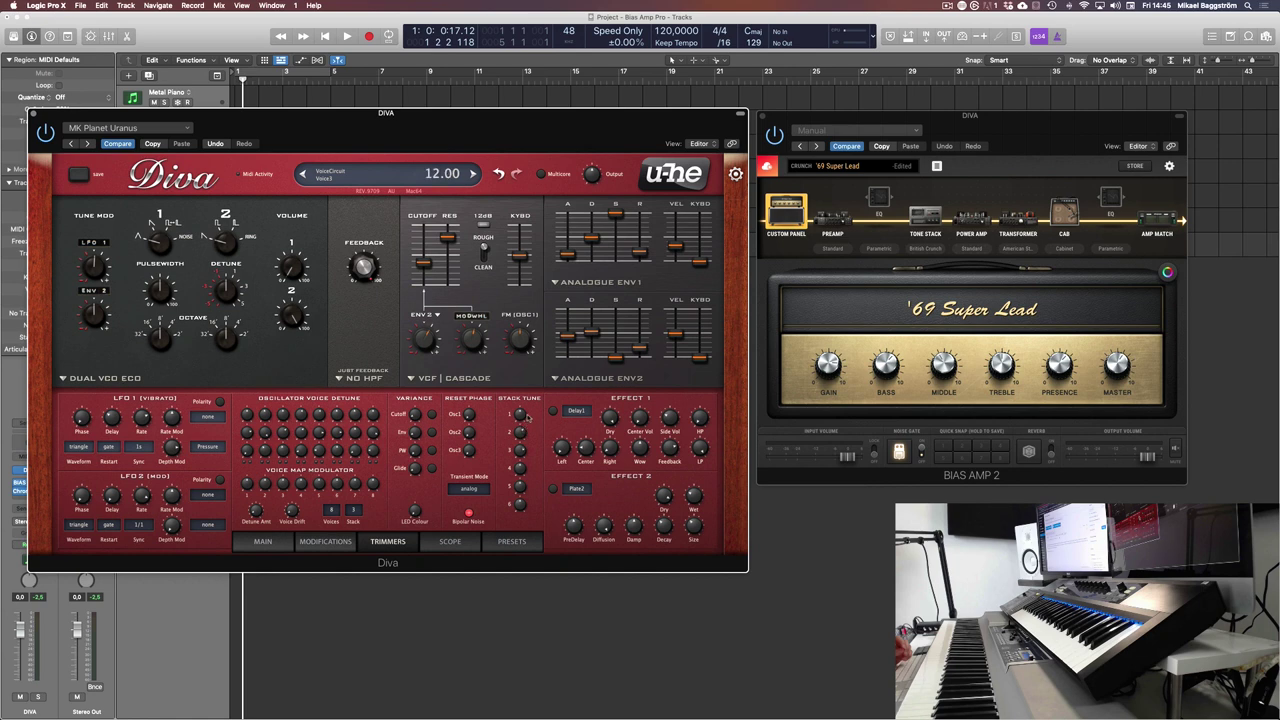
pyautogui.click(783, 141)
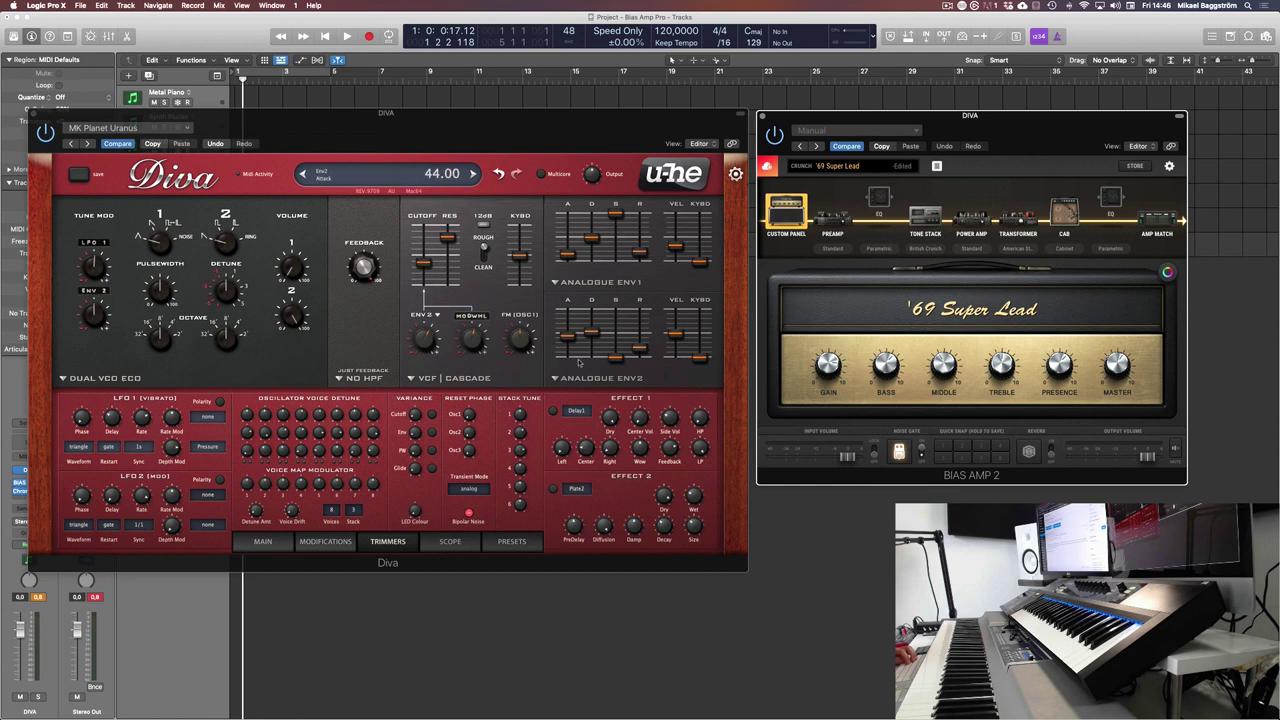
# Step: Hide and reshow the plug-in windows with V, then bring Diva back to the front
pyautogui.press('v')
pyautogui.press('v')
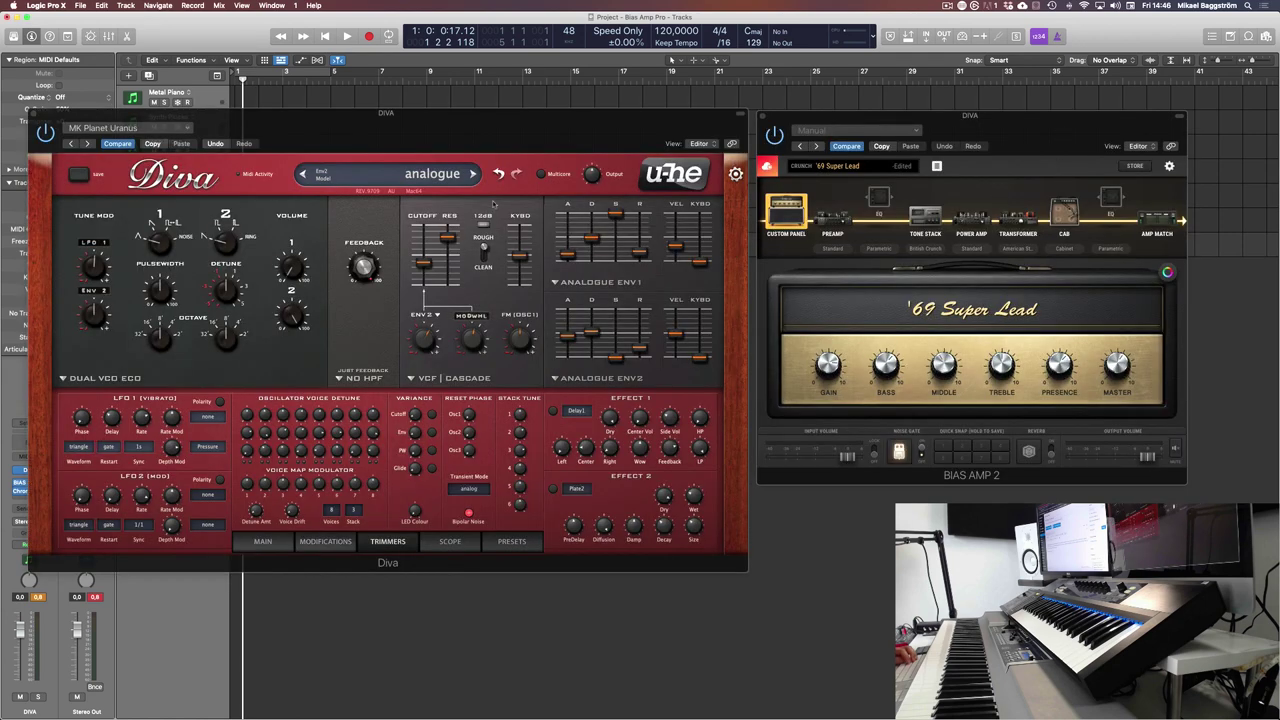
pyautogui.press('v')
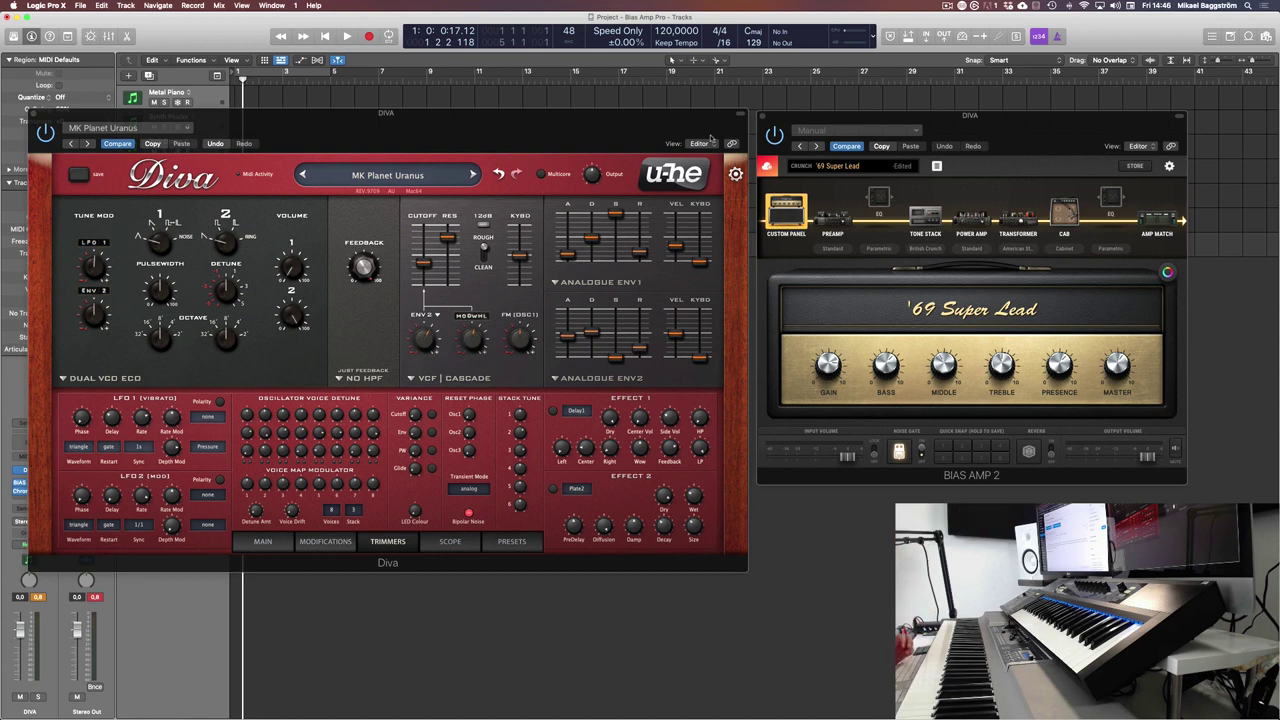
pyautogui.click(638, 131)
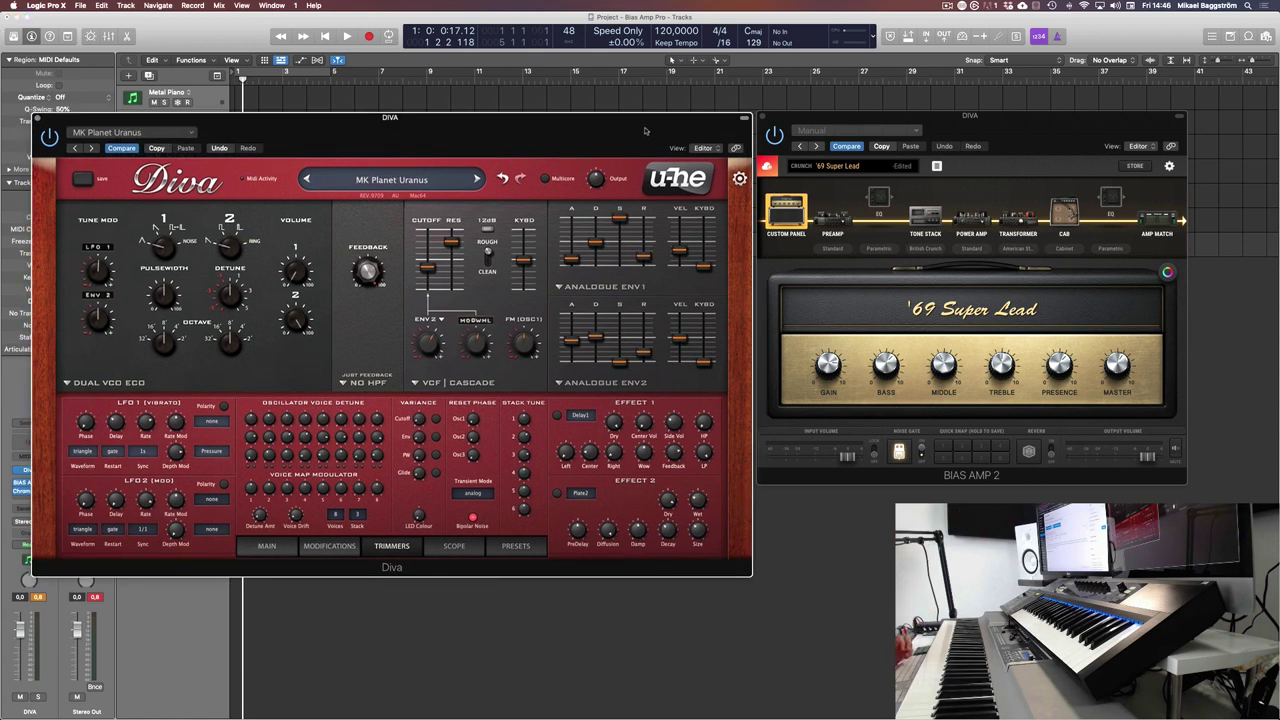